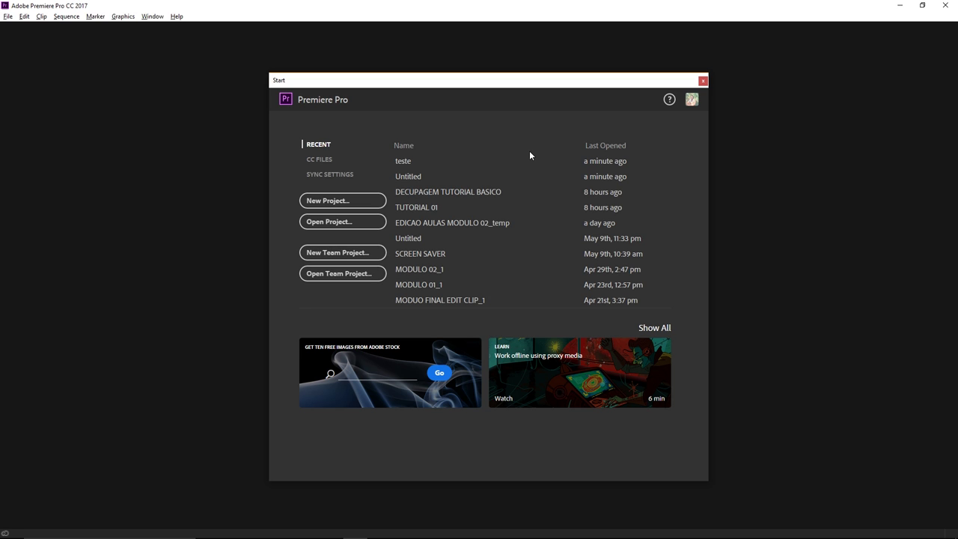
Start a new project named 'tutorial basico' with the GPU Acceleration (CUDA) renderer and view its scratch disks.
{"action": "left_click", "coordinate": [349, 206]}
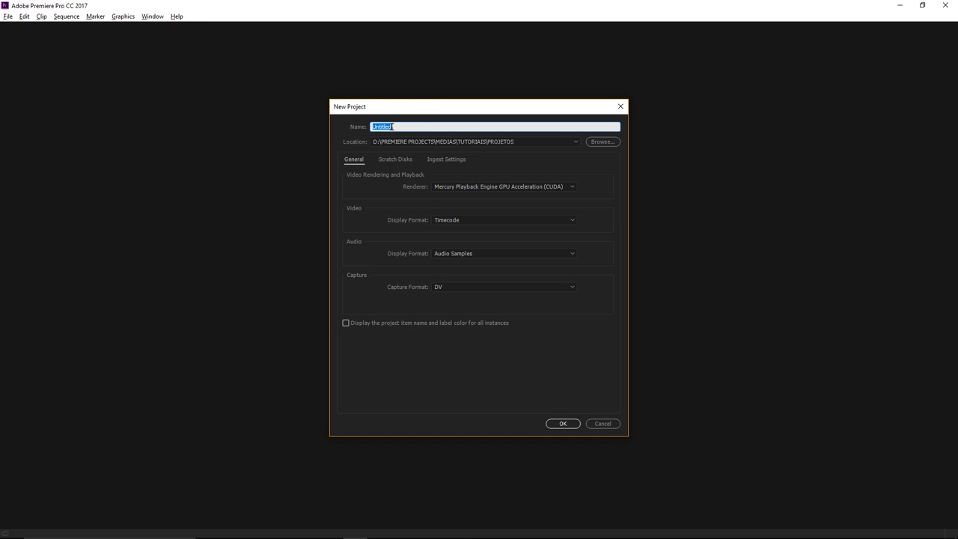
{"action": "type", "text": "tu"}
{"action": "type", "text": "torial b"}
{"action": "type", "text": "asico"}
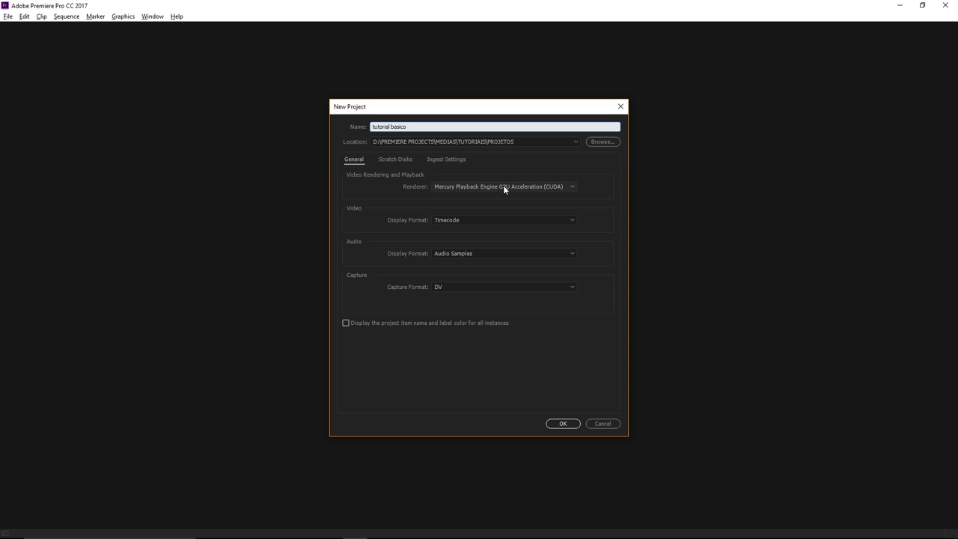
{"action": "left_click", "coordinate": [548, 187]}
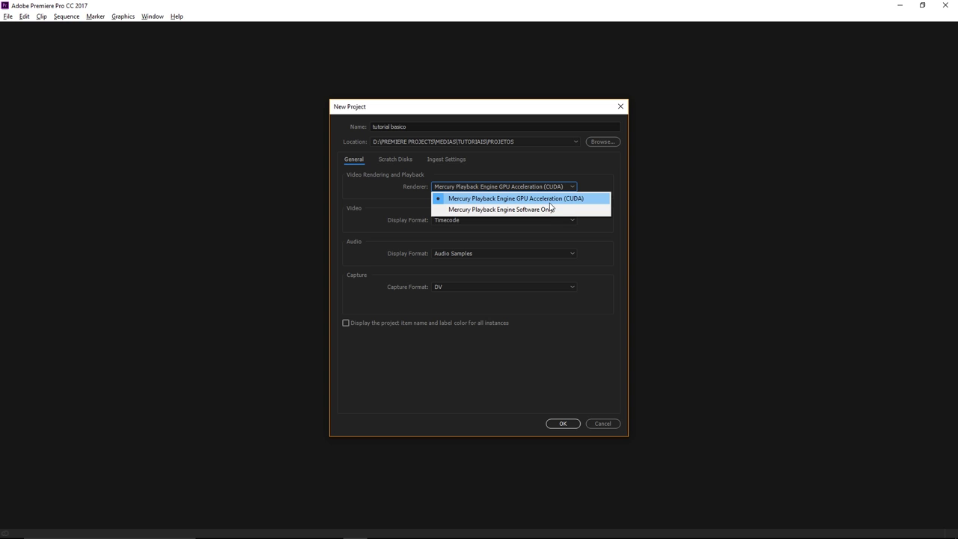
{"action": "left_click", "coordinate": [548, 199]}
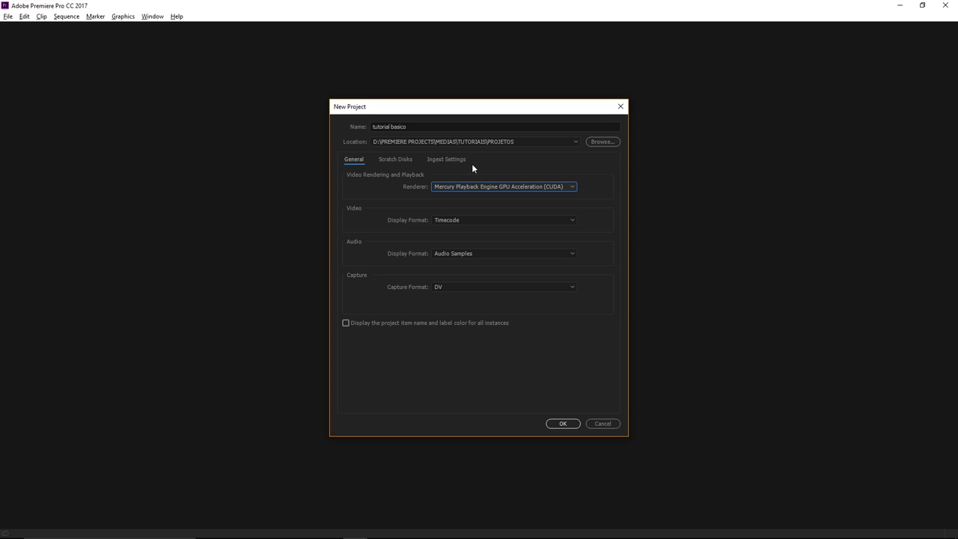
{"action": "left_click", "coordinate": [411, 161]}
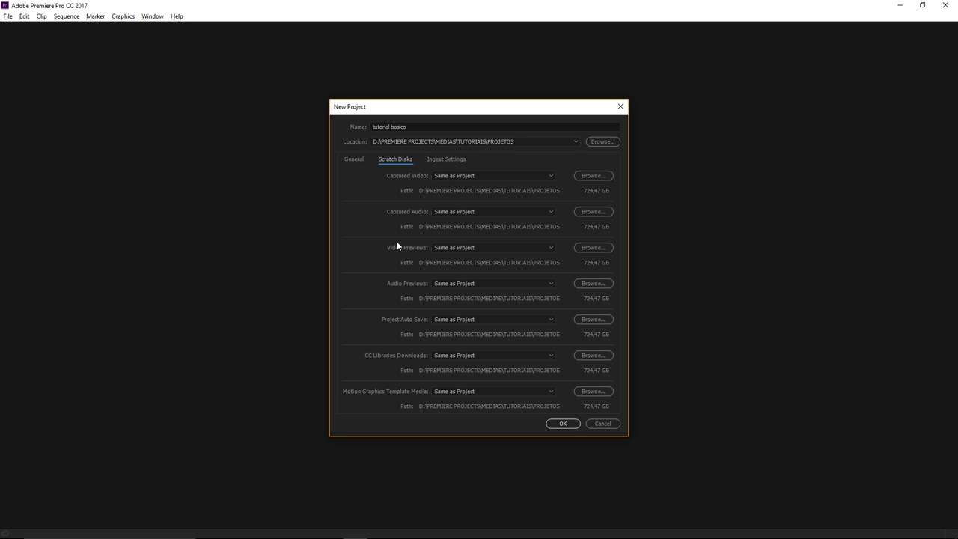
Leave Ingest unchecked in the ingest settings and create the 'tutorial basico' project.
{"action": "left_click", "coordinate": [442, 159]}
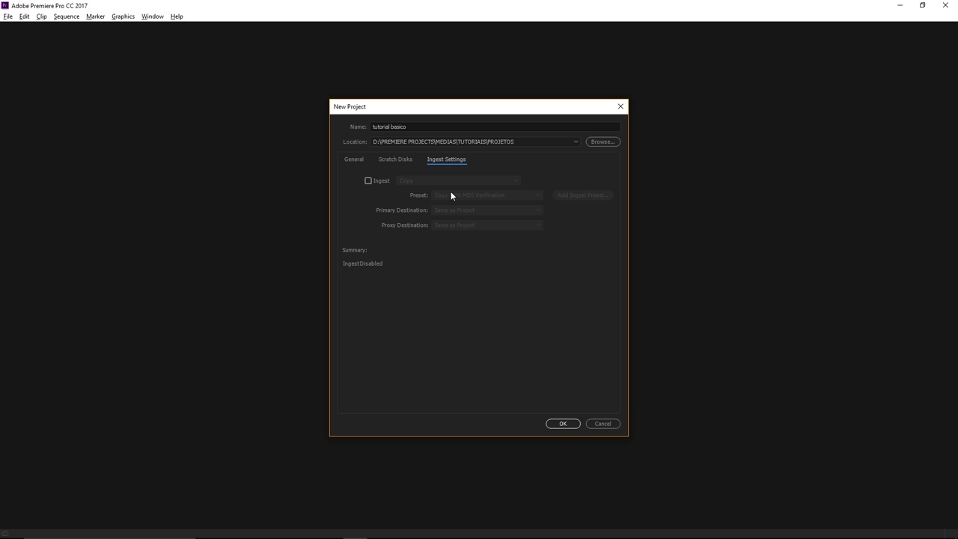
{"action": "left_click", "coordinate": [560, 425]}
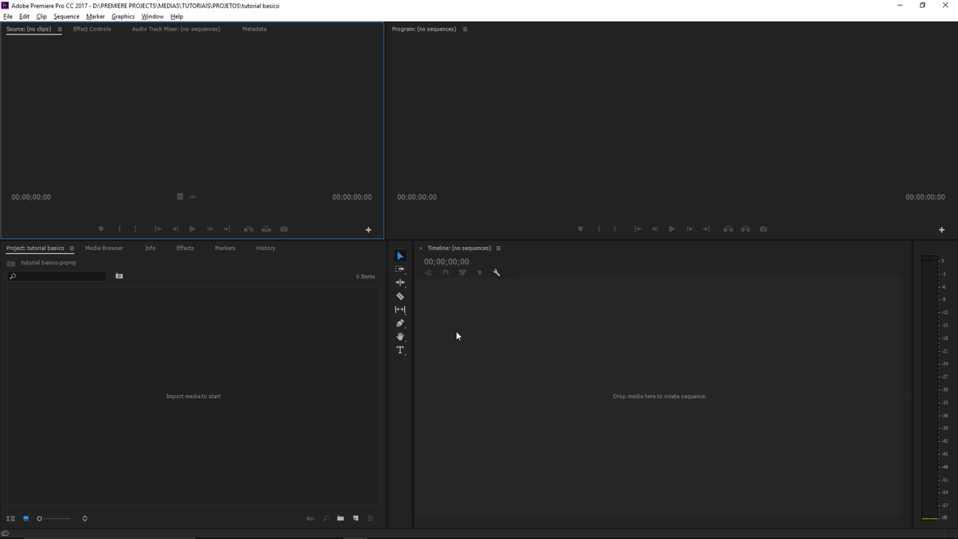
{"action": "left_click", "coordinate": [341, 353]}
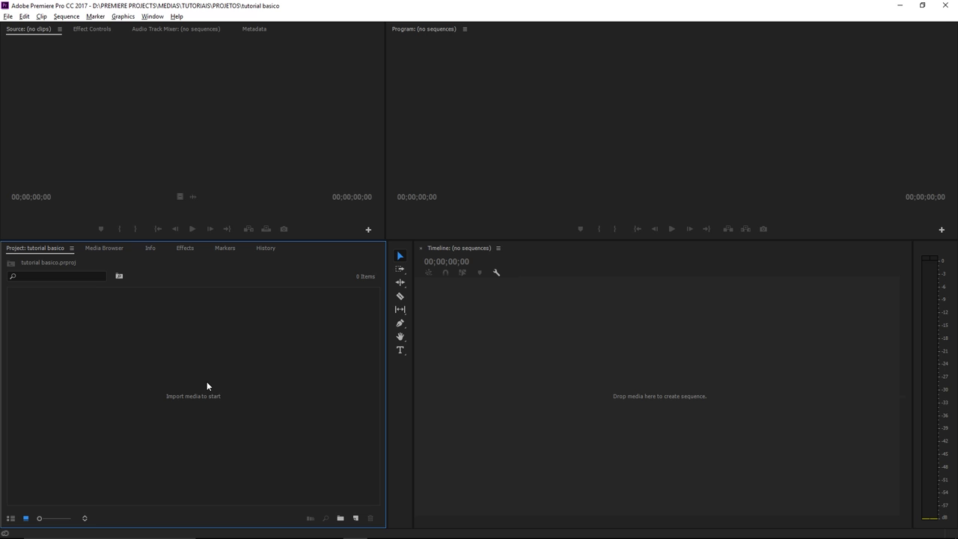
Import clips through the Project panel's Import command, then delete them again.
{"action": "right_click", "coordinate": [207, 381]}
{"action": "left_click", "coordinate": [243, 454]}
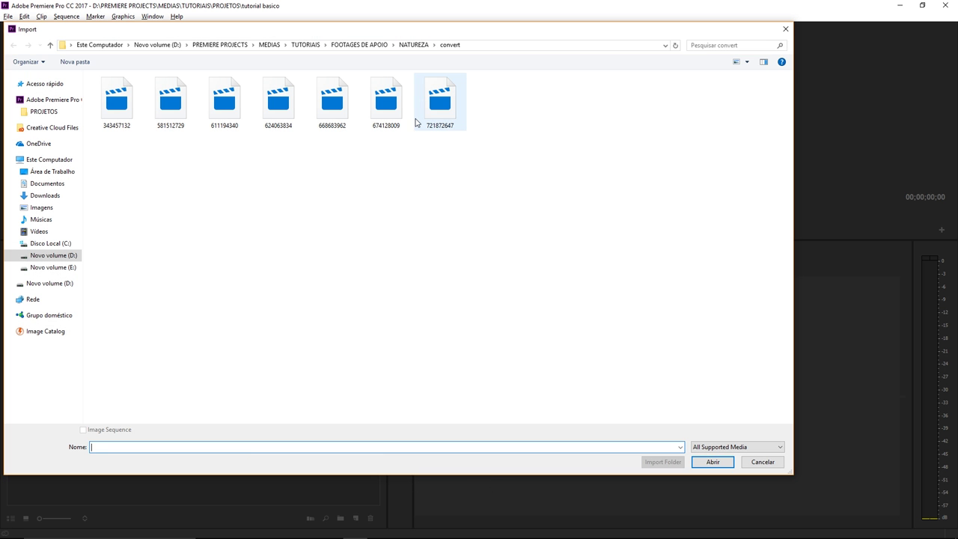
{"action": "left_click_drag", "start_coordinate": [500, 117], "coordinate": [120, 144]}
{"action": "left_click", "coordinate": [712, 462]}
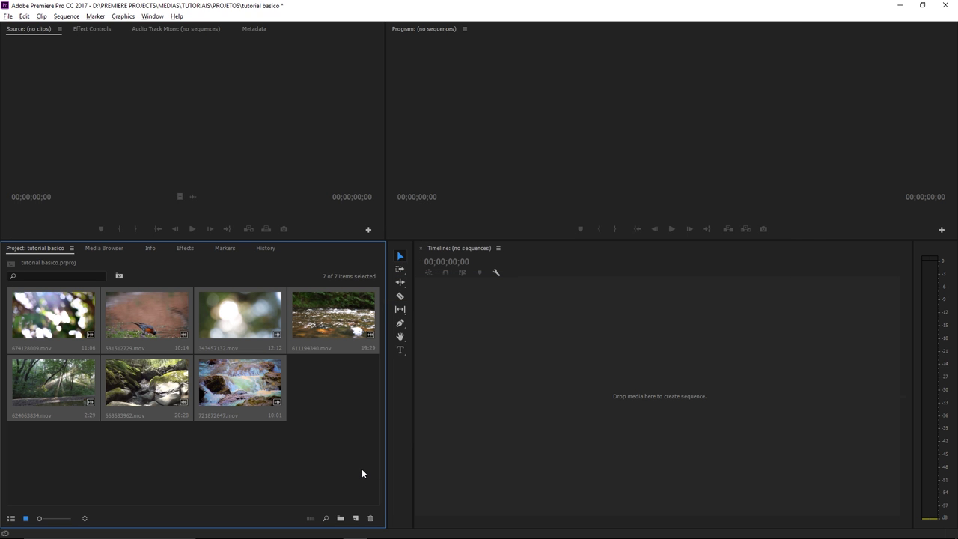
{"action": "left_click", "coordinate": [362, 469]}
{"action": "left_click_drag", "start_coordinate": [345, 410], "coordinate": [75, 317]}
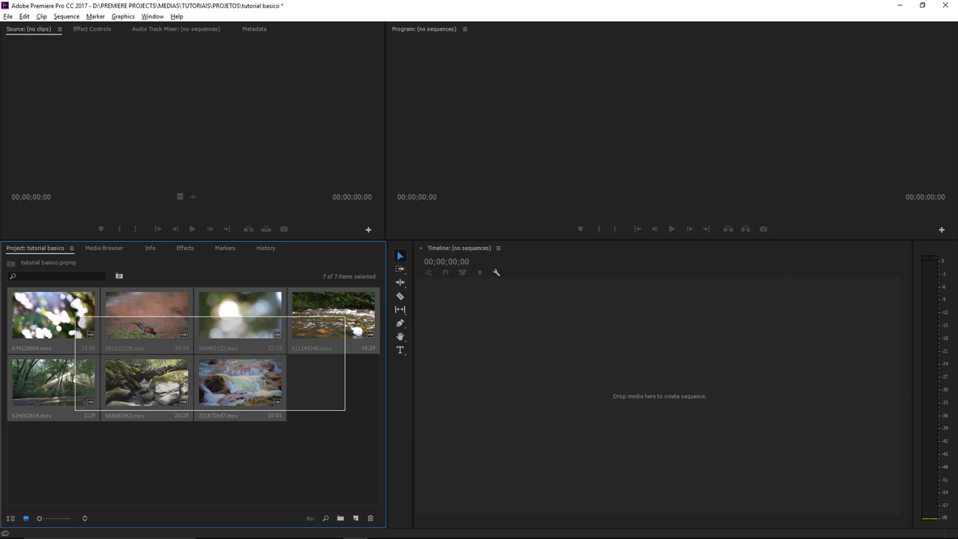
{"action": "key", "text": "Delete"}
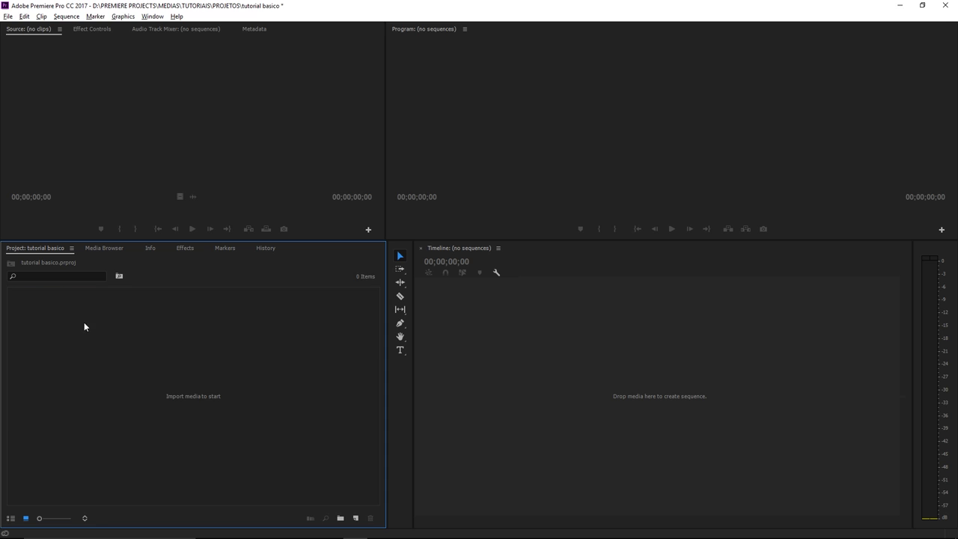
Drag all seven nature clips from the convert folder in Explorer into the Project panel.
{"action": "double_click", "coordinate": [261, 410]}
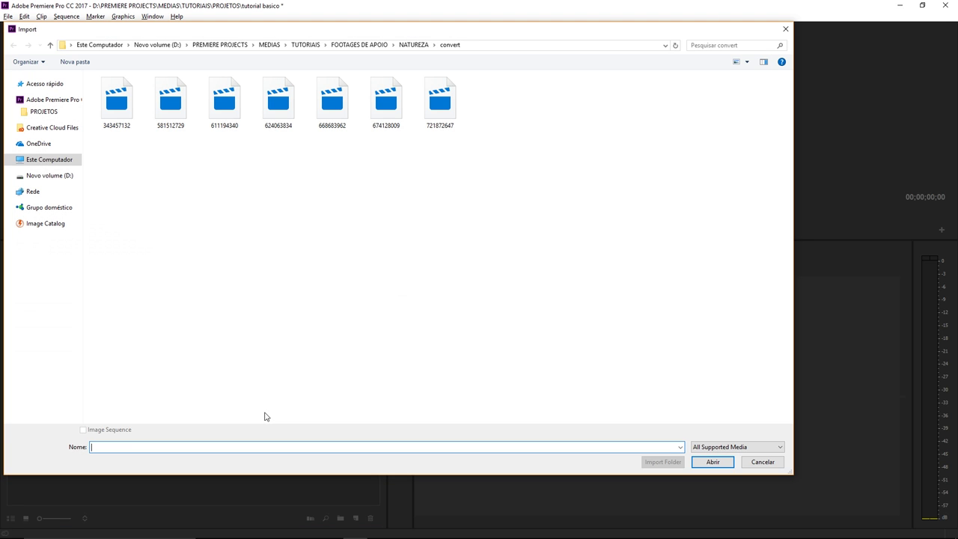
{"action": "left_click_drag", "start_coordinate": [545, 107], "coordinate": [97, 148]}
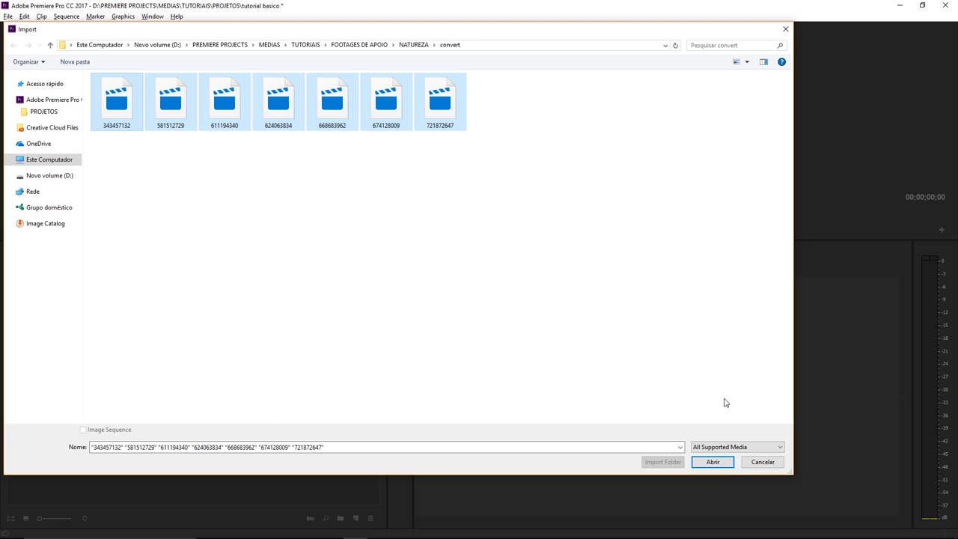
{"action": "left_click", "coordinate": [761, 463]}
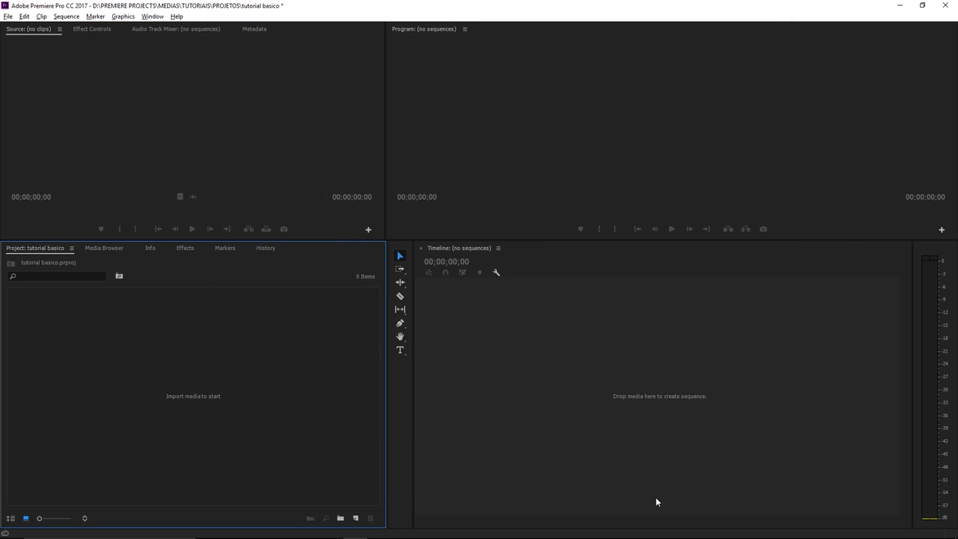
{"action": "key", "text": "alt+Tab"}
{"action": "left_click", "coordinate": [536, 308]}
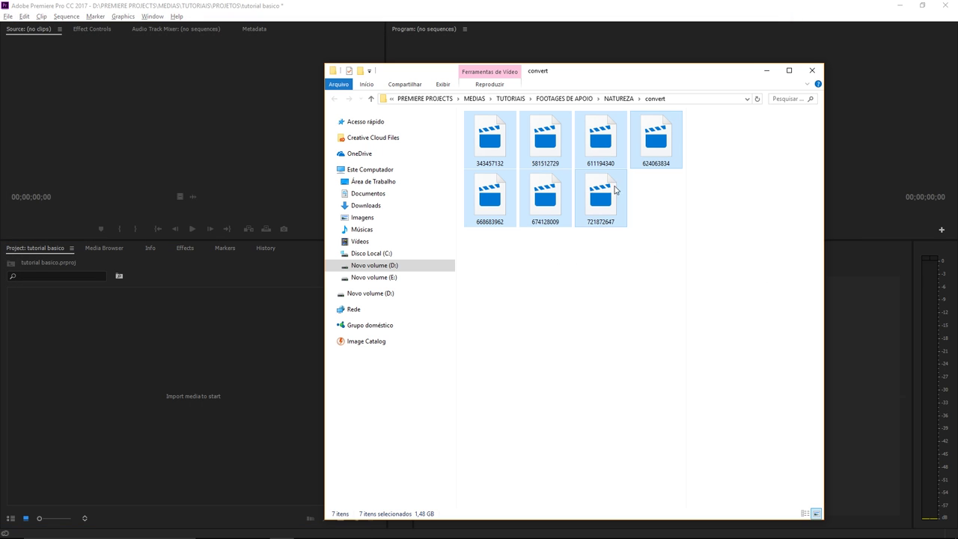
{"action": "mouse_move", "coordinate": [615, 192]}
{"action": "left_mouse_down"}
{"action": "mouse_move", "coordinate": [274, 314]}
{"action": "mouse_move", "coordinate": [215, 365]}
{"action": "left_mouse_up"}
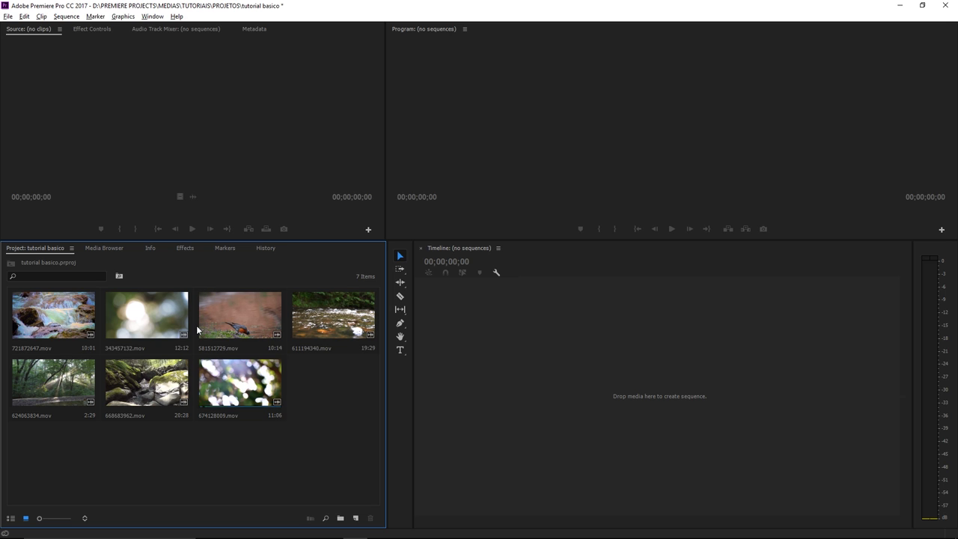
Switch to Pexels Videos in Chrome and browse the Popular Videos and New Free Videos grids.
{"action": "key", "text": "alt+Tab"}
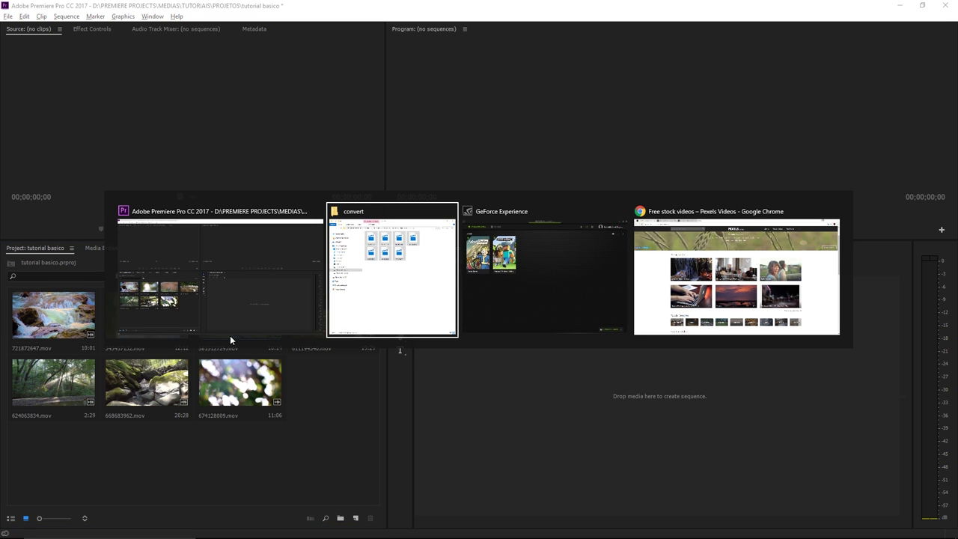
{"action": "left_click", "coordinate": [776, 265]}
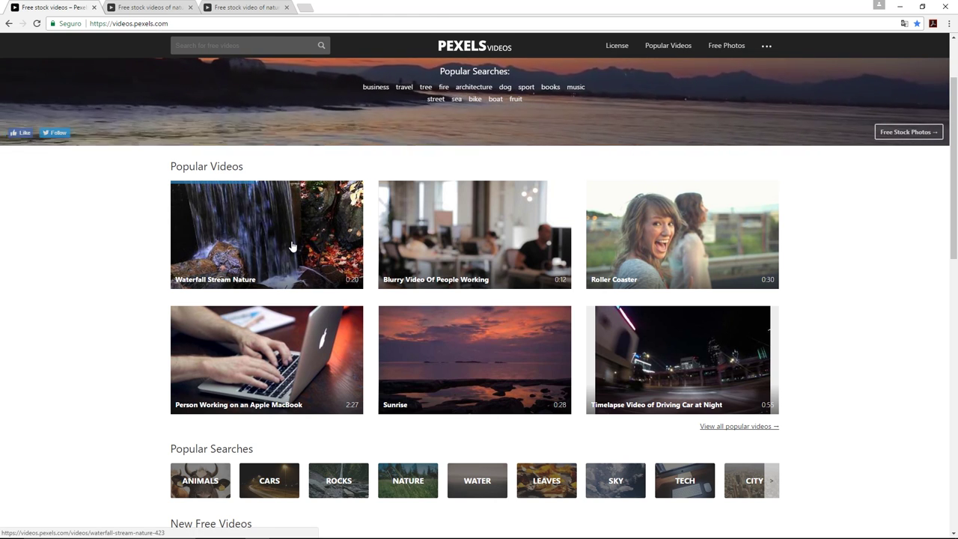
{"action": "scroll", "coordinate": [292, 247], "scroll_direction": "down", "scroll_amount": 2}
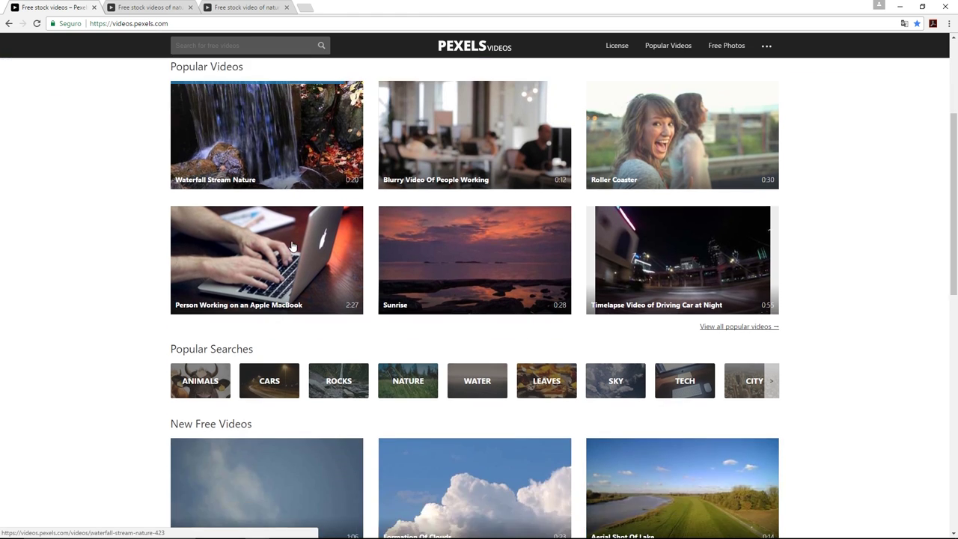
{"action": "scroll", "coordinate": [292, 247], "scroll_direction": "down", "scroll_amount": 2}
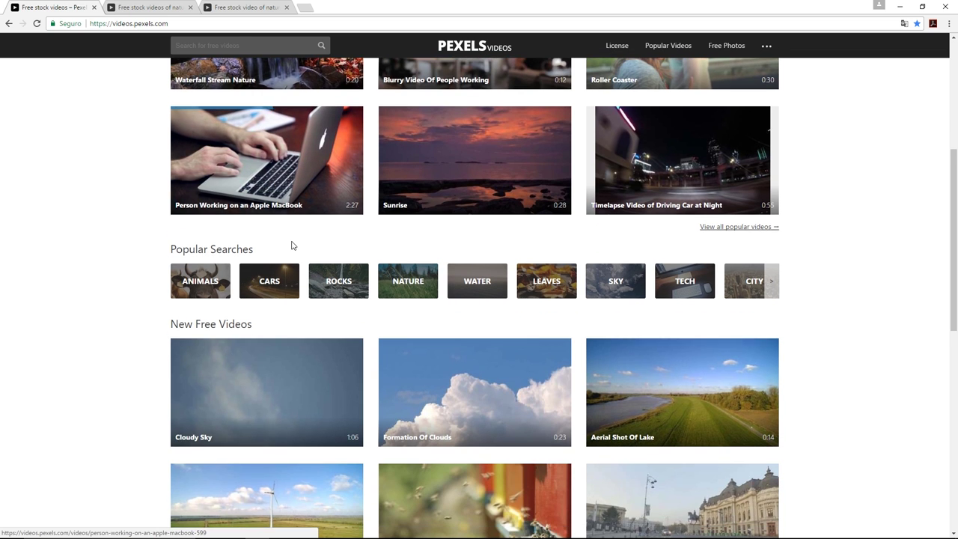
{"action": "scroll", "coordinate": [292, 247], "scroll_direction": "down", "scroll_amount": 3}
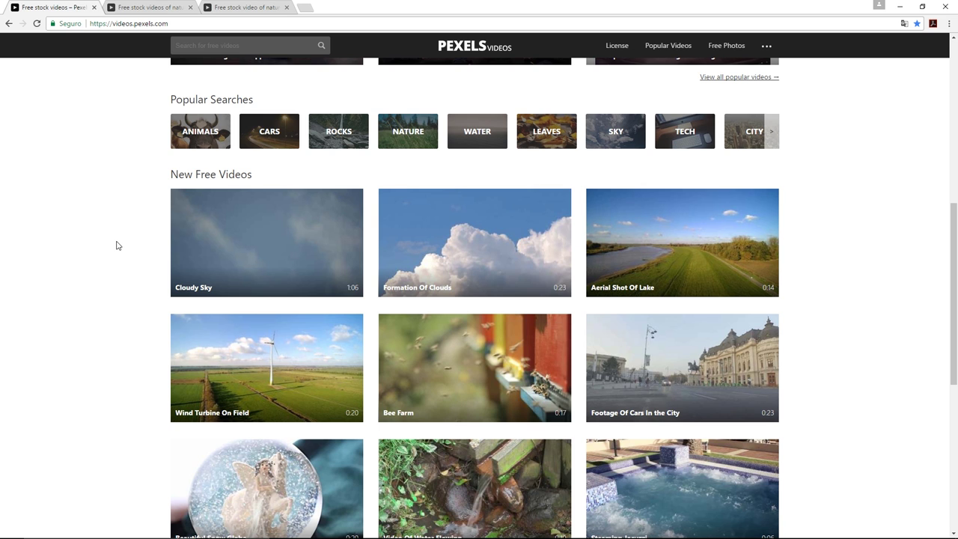
{"action": "scroll", "coordinate": [135, 251], "scroll_direction": "down", "scroll_amount": 2}
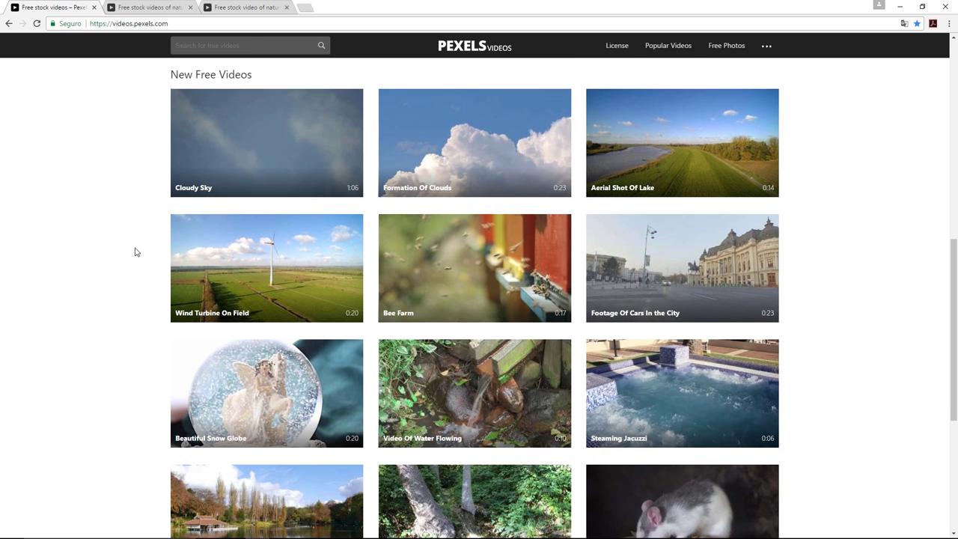
{"action": "scroll", "coordinate": [136, 252], "scroll_direction": "down", "scroll_amount": 2}
{"action": "mouse_move", "coordinate": [662, 277]}
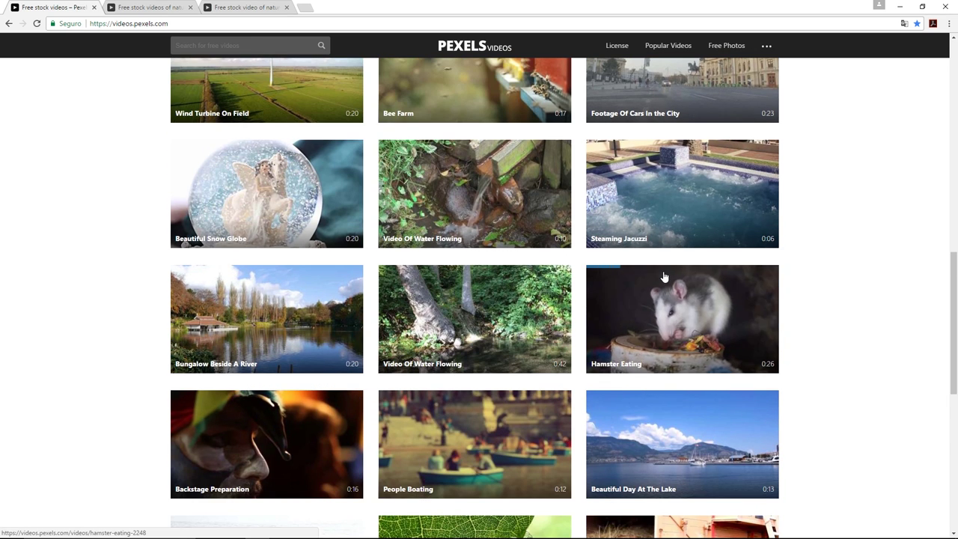
{"action": "mouse_move", "coordinate": [769, 248]}
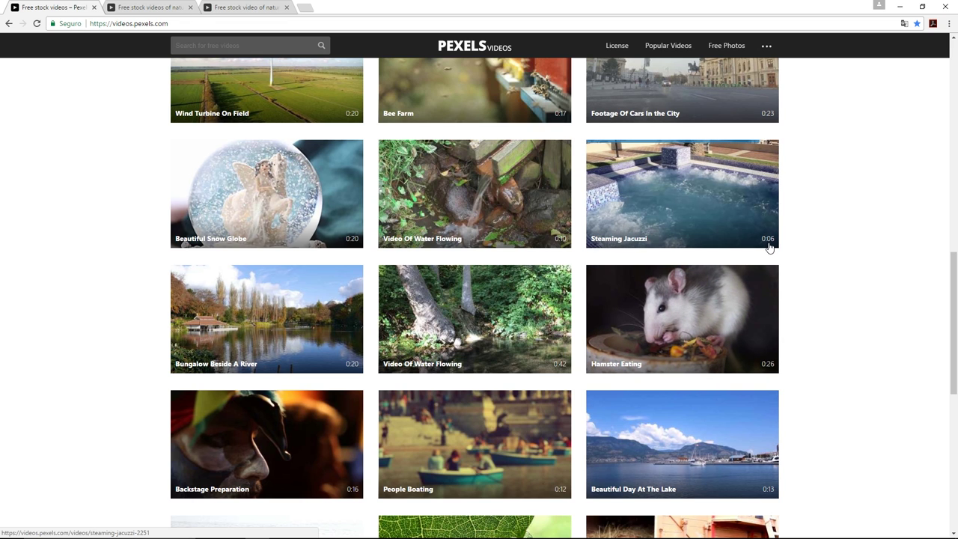
{"action": "scroll", "coordinate": [388, 299], "scroll_direction": "down", "scroll_amount": 2}
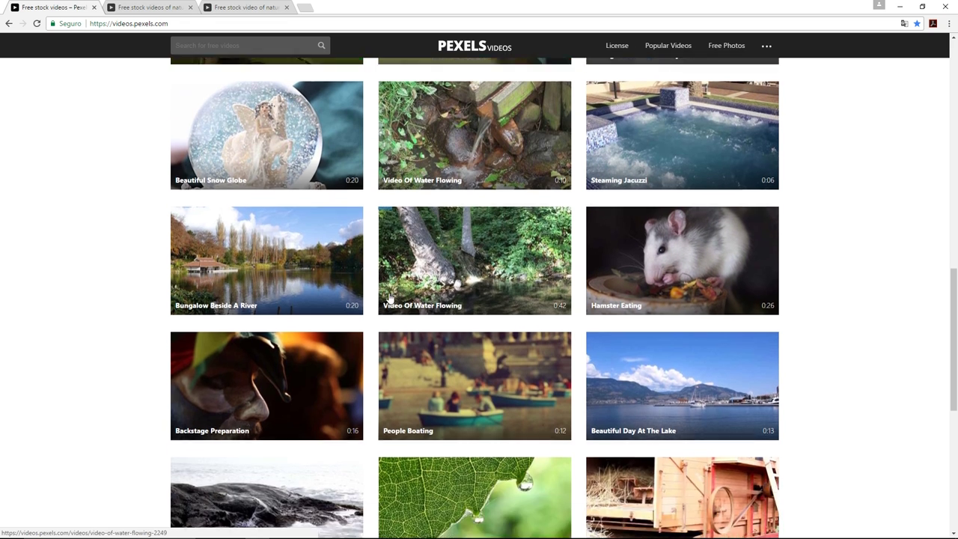
{"action": "mouse_move", "coordinate": [481, 338]}
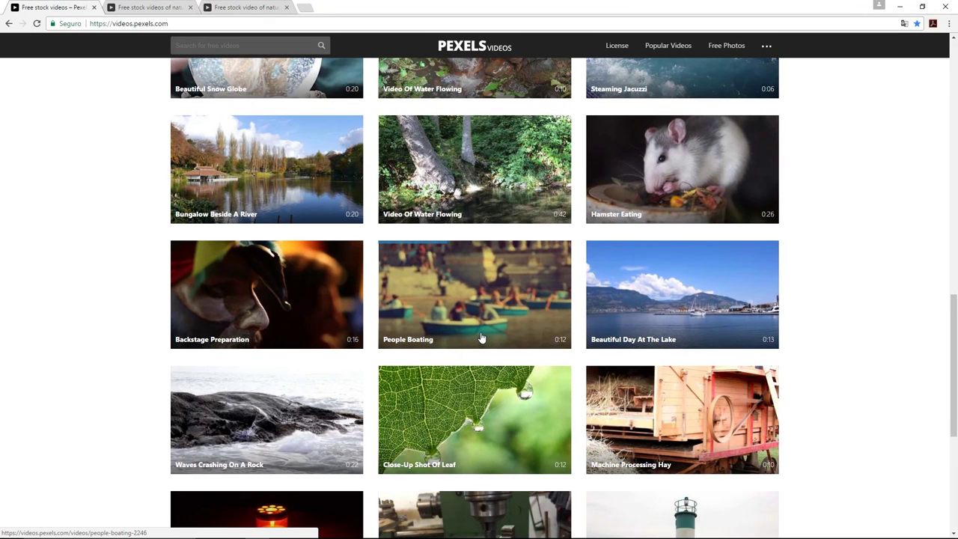
{"action": "scroll", "coordinate": [481, 338], "scroll_direction": "up", "scroll_amount": 1}
{"action": "scroll", "coordinate": [481, 337], "scroll_direction": "up", "scroll_amount": 3}
{"action": "scroll", "coordinate": [231, 167], "scroll_direction": "up", "scroll_amount": 2}
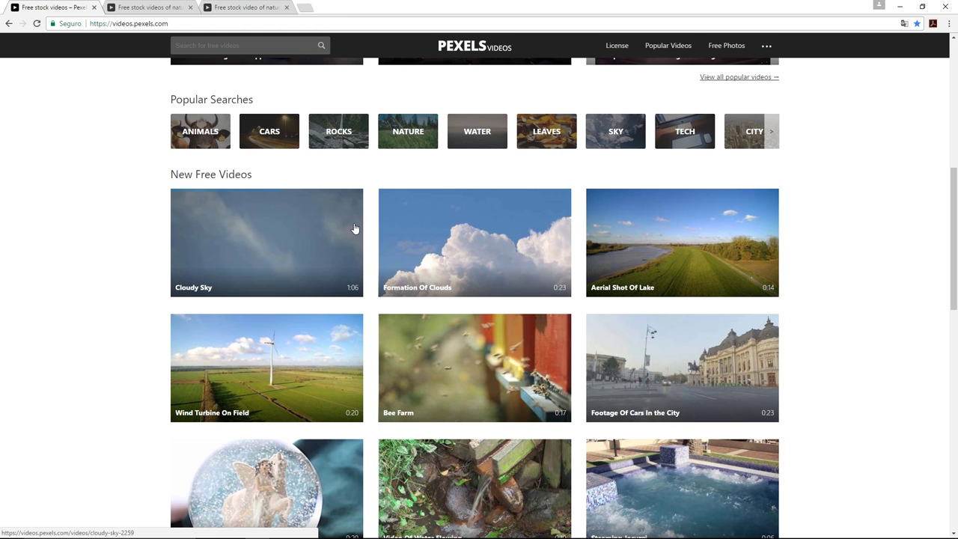
Pause the Sun Shining Through Trees preview, check its URL and 4K UHD size, then return to Premiere.
{"action": "left_click", "coordinate": [228, 7]}
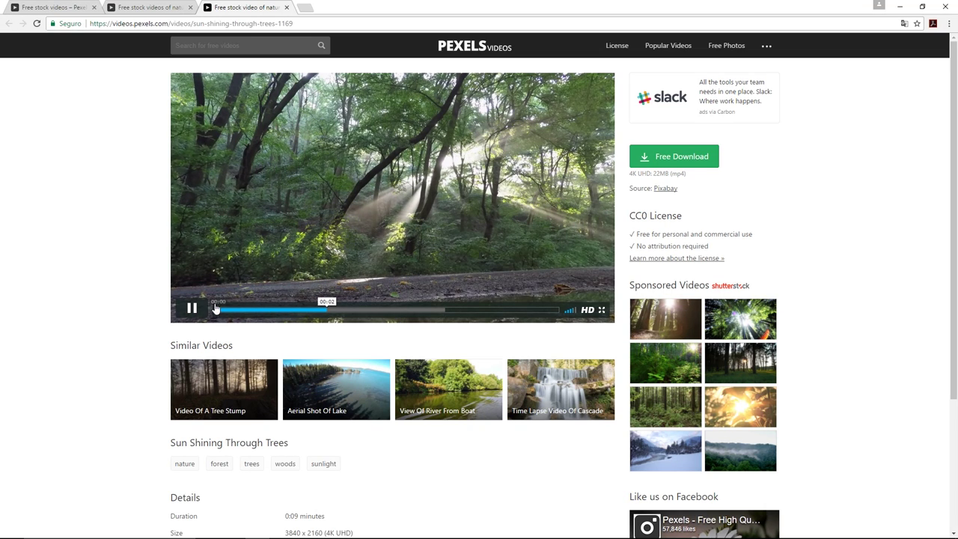
{"action": "left_click", "coordinate": [274, 280]}
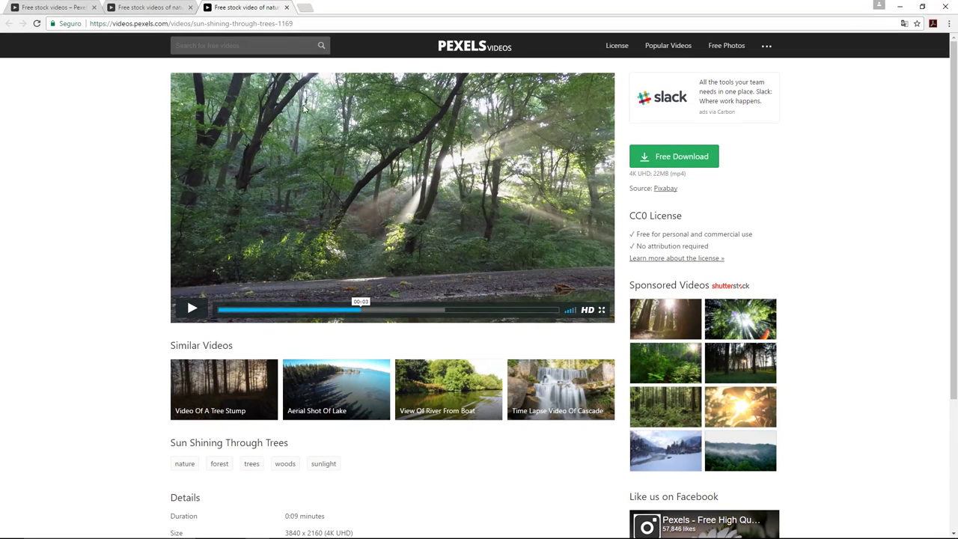
{"action": "left_click_drag", "start_coordinate": [305, 23], "coordinate": [88, 23]}
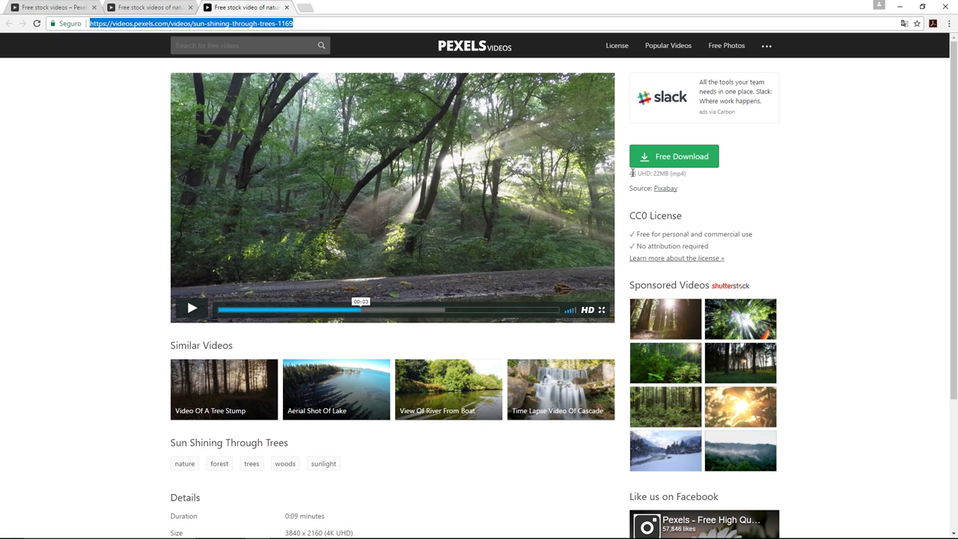
{"action": "left_click_drag", "start_coordinate": [630, 173], "coordinate": [657, 173]}
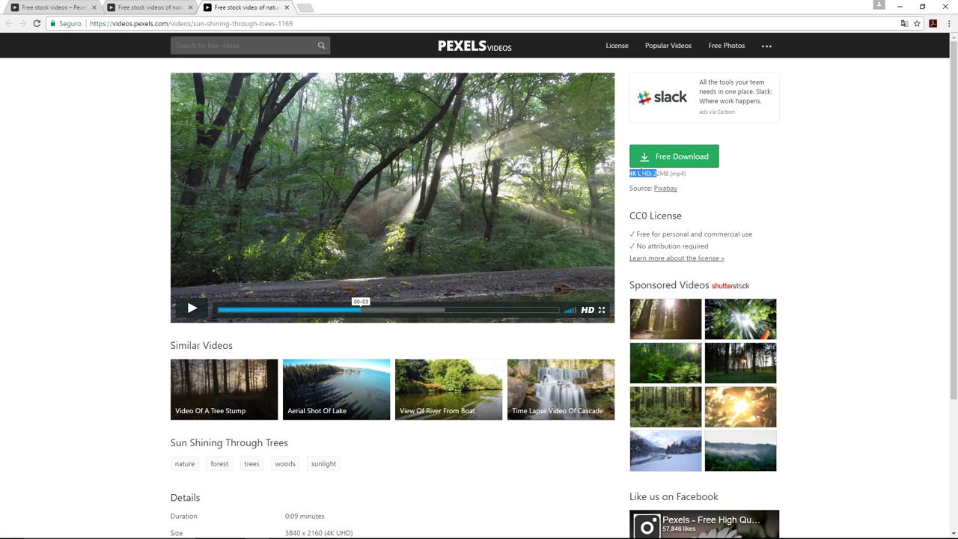
{"action": "left_click", "coordinate": [636, 178]}
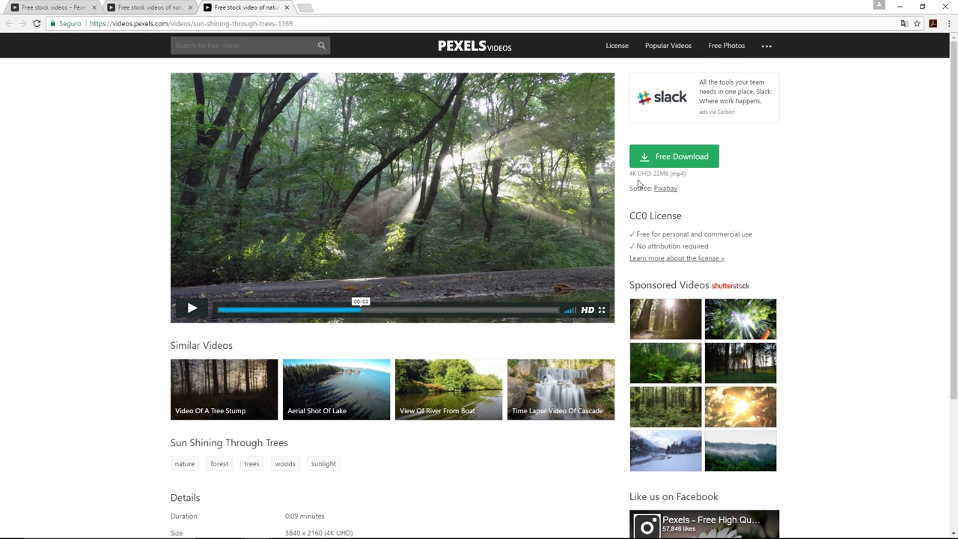
{"action": "key", "text": "alt+Tab"}
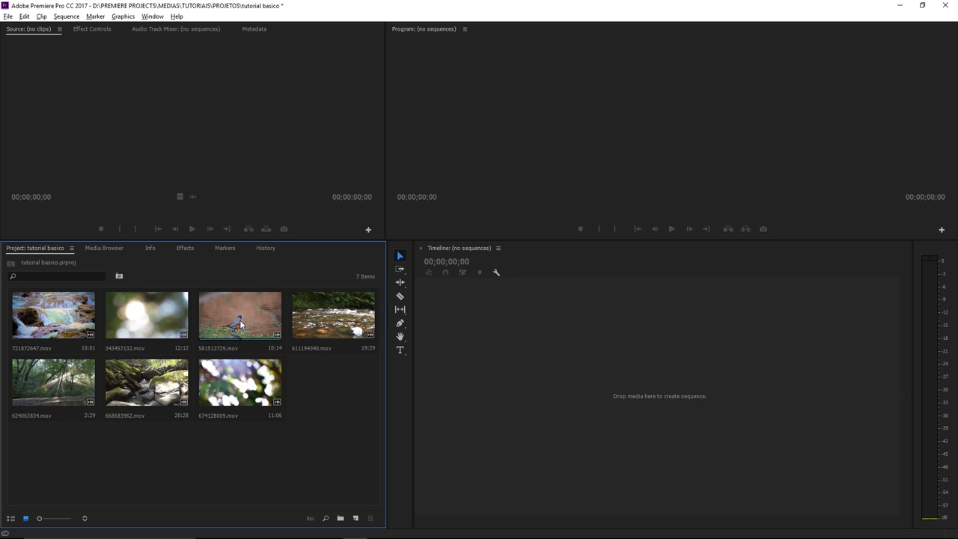
Switch the Project panel to List View and widen it to reveal frame rate, duration and video columns.
{"action": "left_click", "coordinate": [11, 518]}
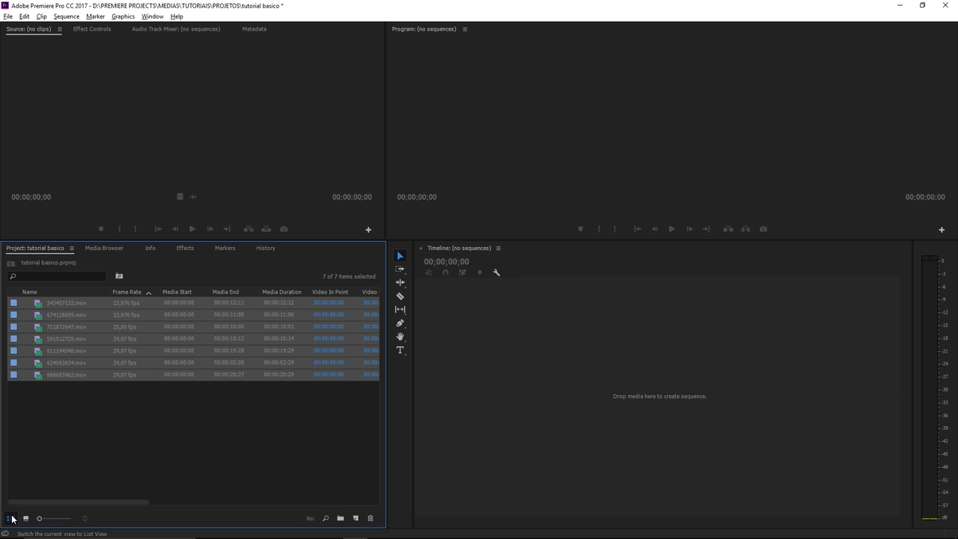
{"action": "left_click", "coordinate": [21, 464]}
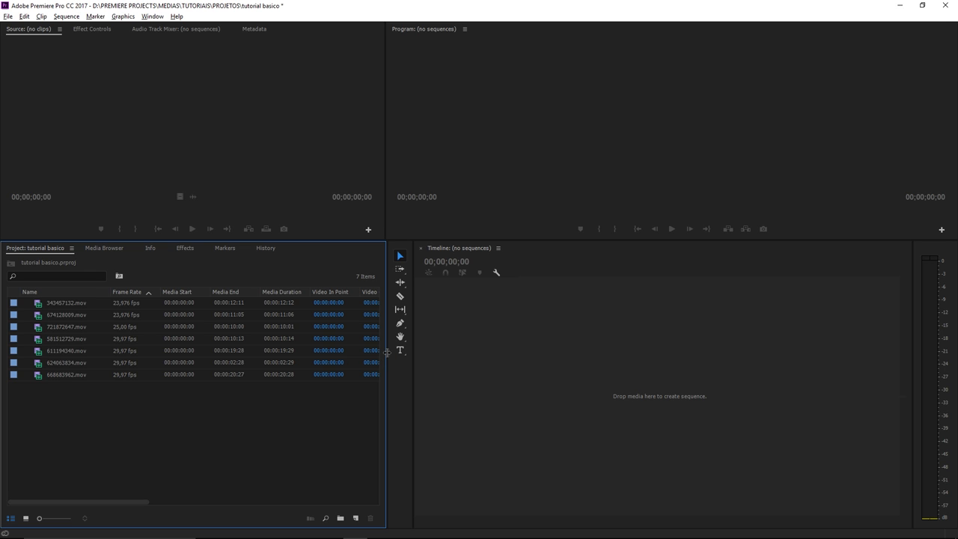
{"action": "left_click_drag", "start_coordinate": [386, 353], "coordinate": [638, 369]}
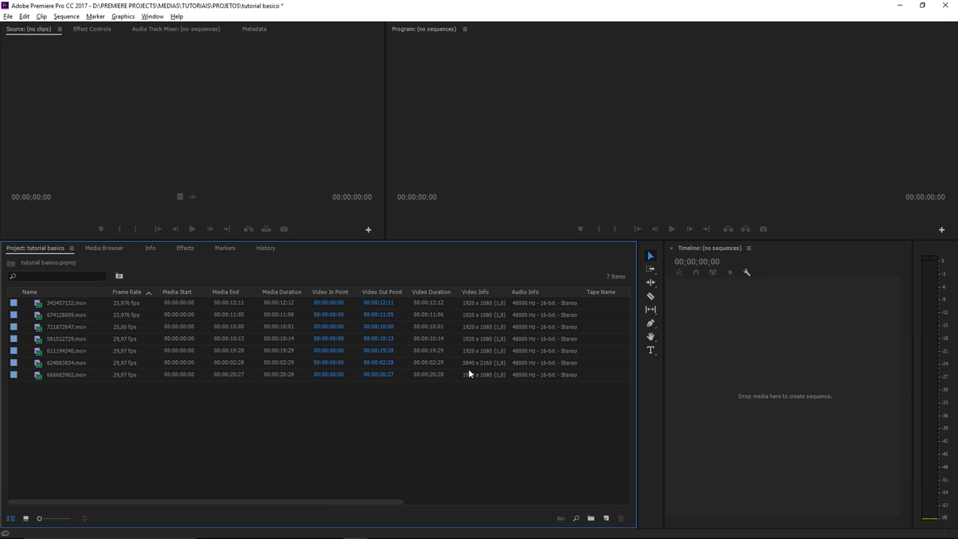
{"action": "left_click", "coordinate": [469, 304]}
{"action": "left_click", "coordinate": [467, 312]}
{"action": "left_click", "coordinate": [466, 324]}
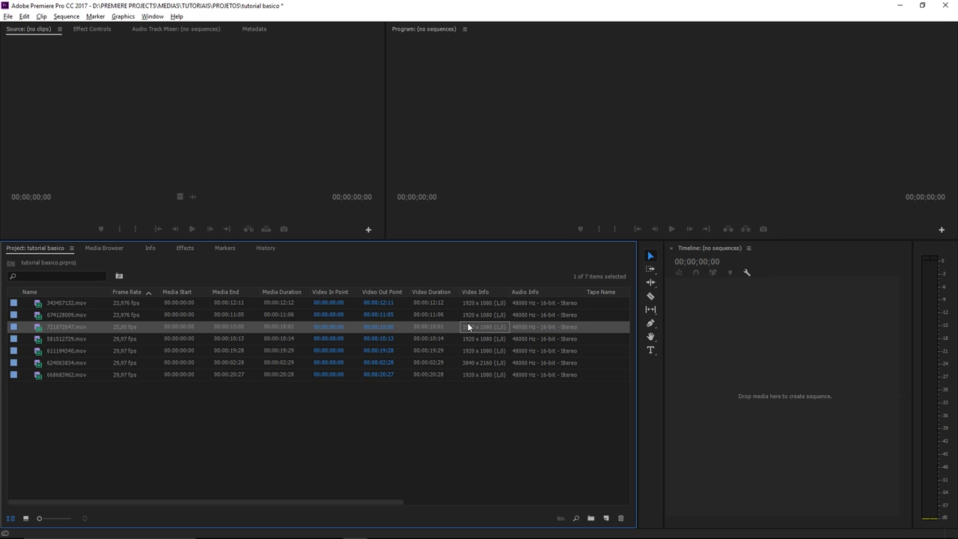
{"action": "left_click", "coordinate": [469, 340]}
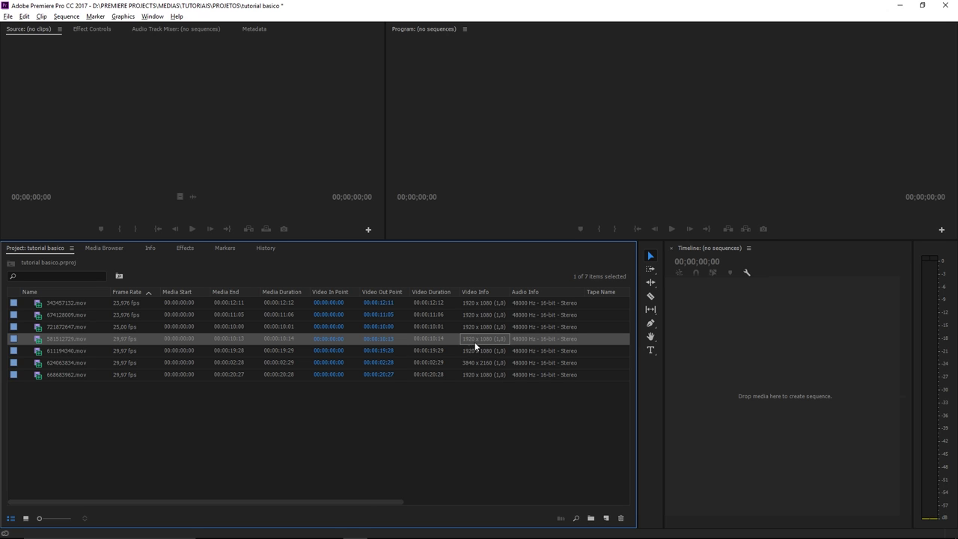
{"action": "left_click", "coordinate": [127, 338]}
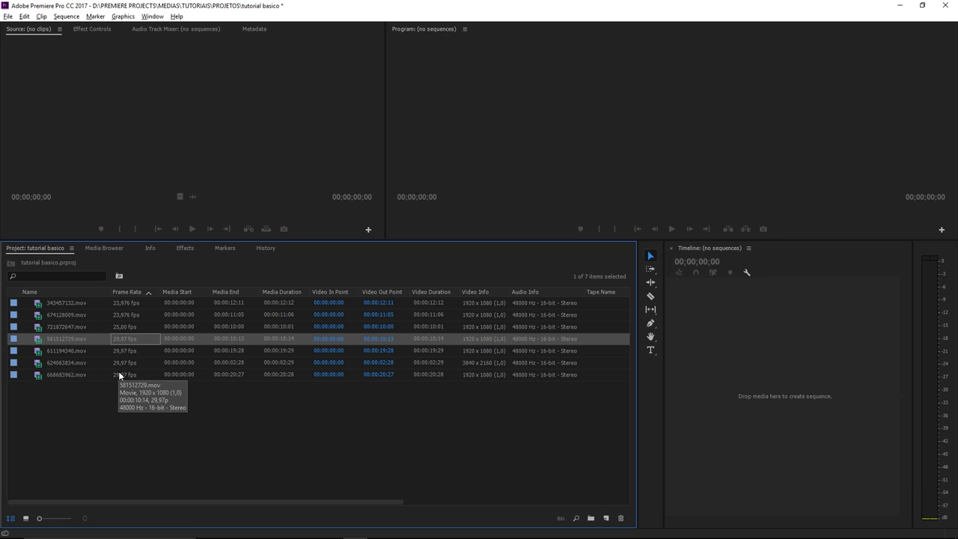
{"action": "mouse_move", "coordinate": [118, 387]}
{"action": "left_mouse_down"}
{"action": "mouse_move", "coordinate": [133, 305]}
{"action": "mouse_move", "coordinate": [129, 332]}
{"action": "left_mouse_up"}
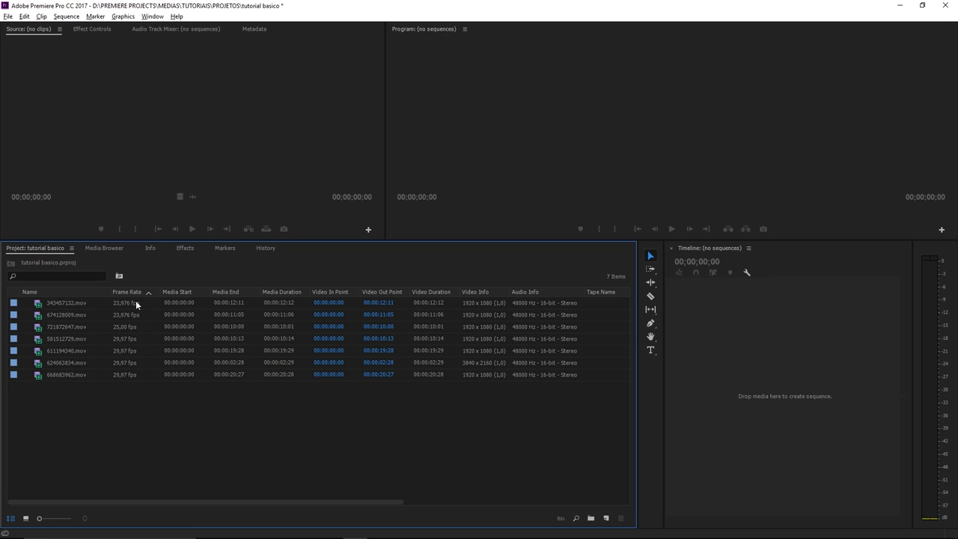
{"action": "left_click", "coordinate": [126, 304]}
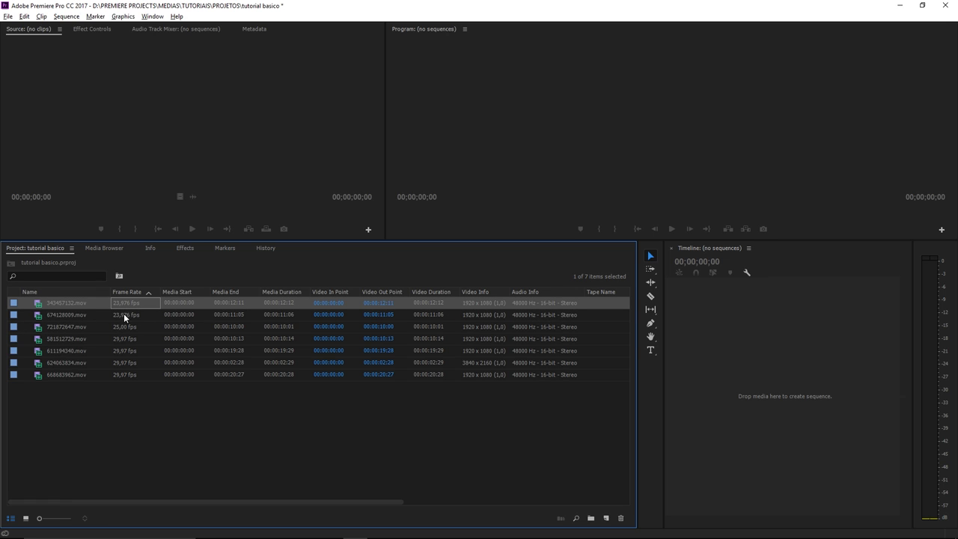
{"action": "left_click", "coordinate": [123, 327]}
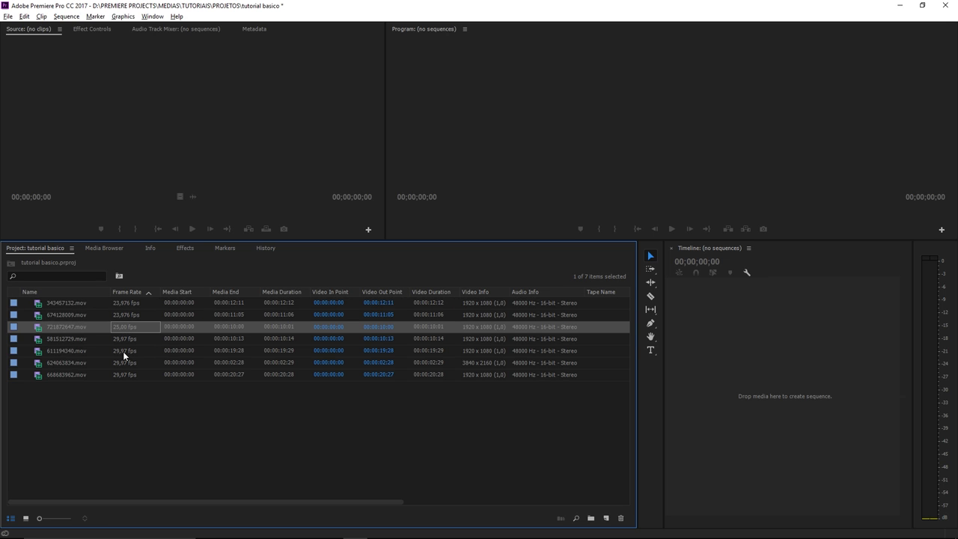
{"action": "left_click", "coordinate": [121, 336]}
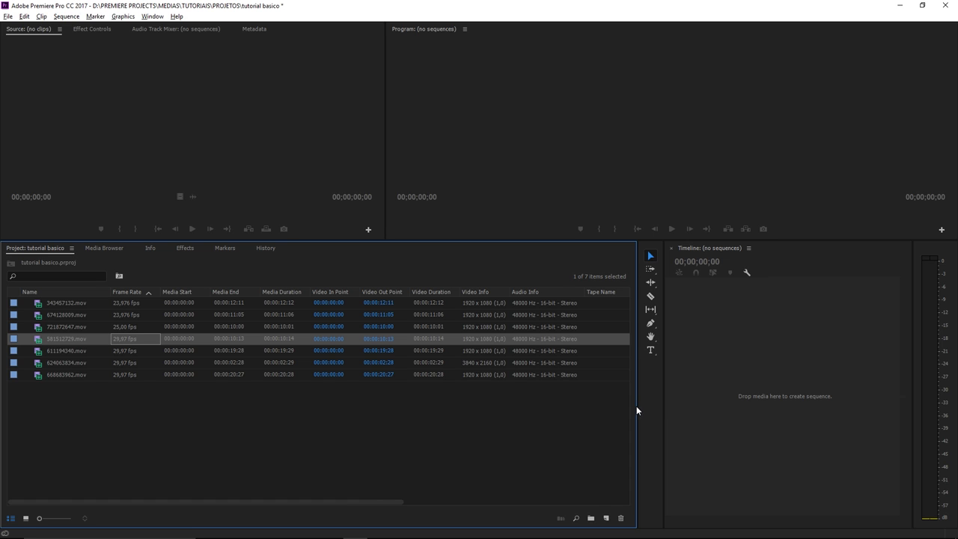
{"action": "left_click_drag", "start_coordinate": [665, 405], "coordinate": [275, 386]}
{"action": "left_click", "coordinate": [203, 421]}
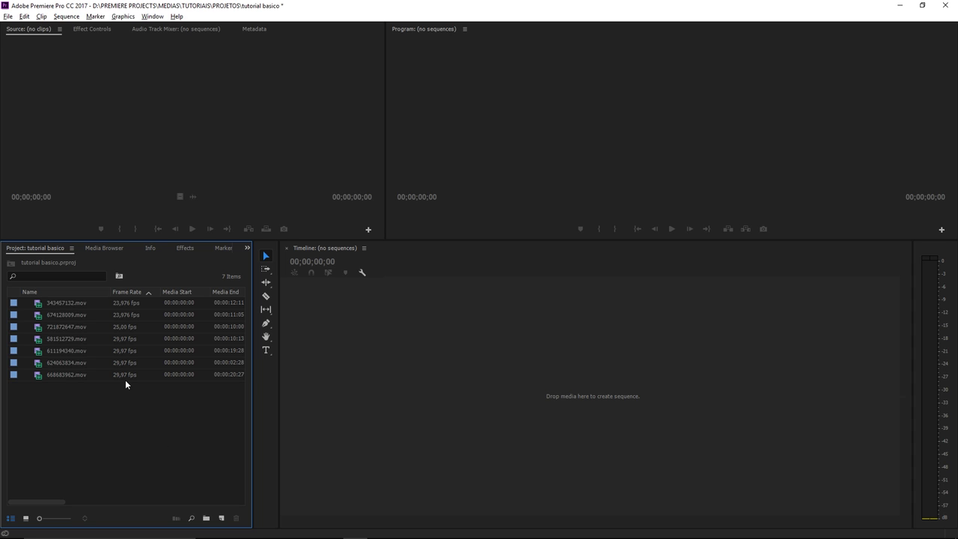
{"action": "left_click", "coordinate": [41, 316]}
{"action": "left_click", "coordinate": [41, 341]}
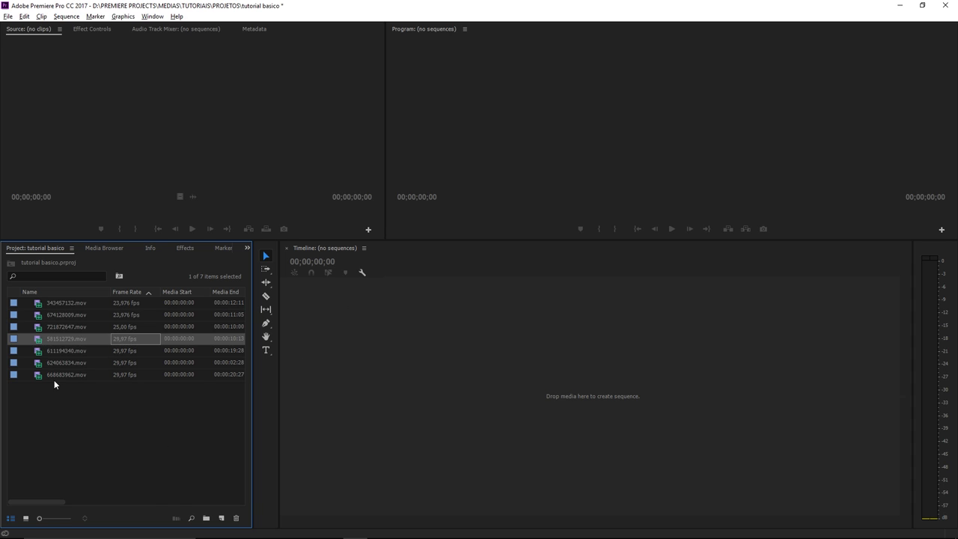
{"action": "left_click_drag", "start_coordinate": [252, 486], "coordinate": [559, 513]}
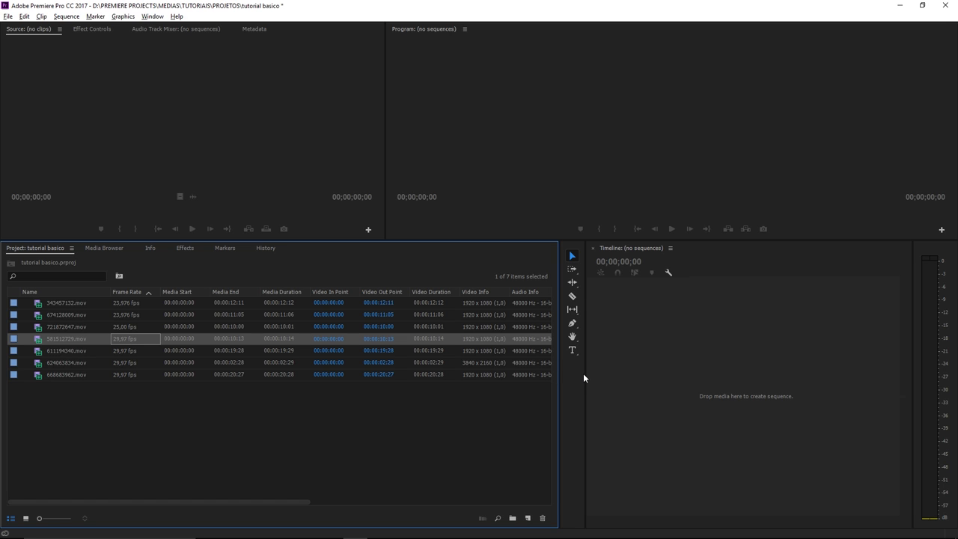
Drop 581512729.mov onto the empty timeline to create a 29,97 fps 1920 x 1080 sequence.
{"action": "left_click_drag", "start_coordinate": [583, 373], "coordinate": [416, 373]}
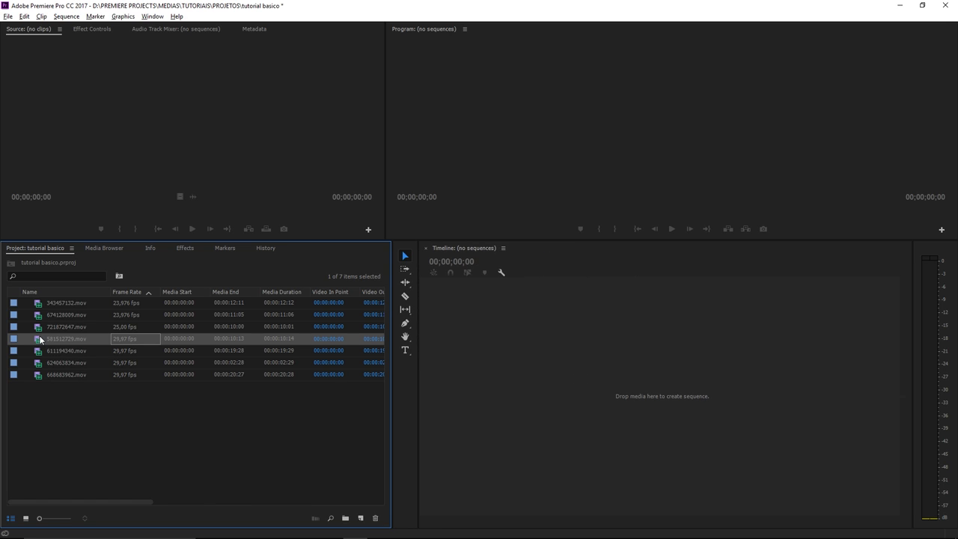
{"action": "left_click_drag", "start_coordinate": [40, 340], "coordinate": [642, 427]}
{"action": "left_click_drag", "start_coordinate": [642, 427], "coordinate": [620, 397]}
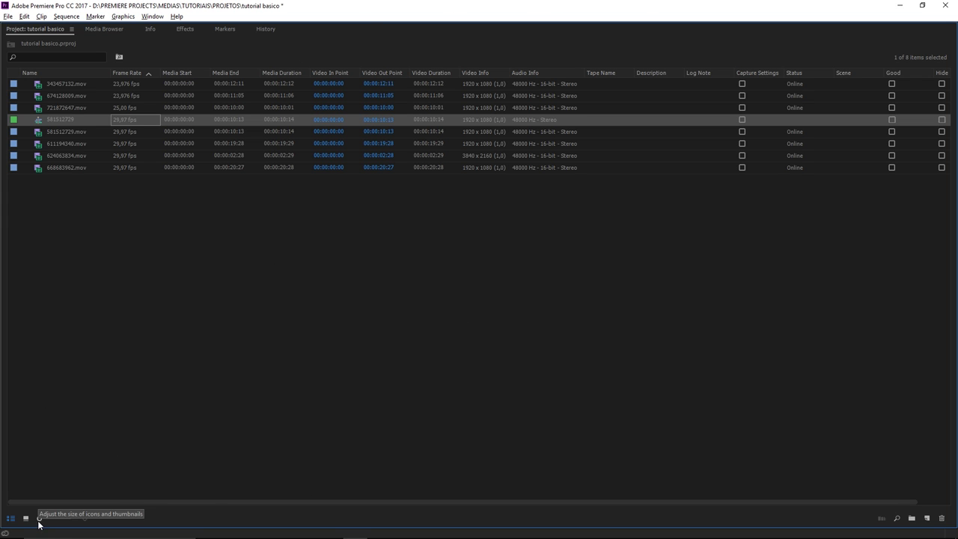
{"action": "left_click_drag", "start_coordinate": [39, 518], "coordinate": [72, 525]}
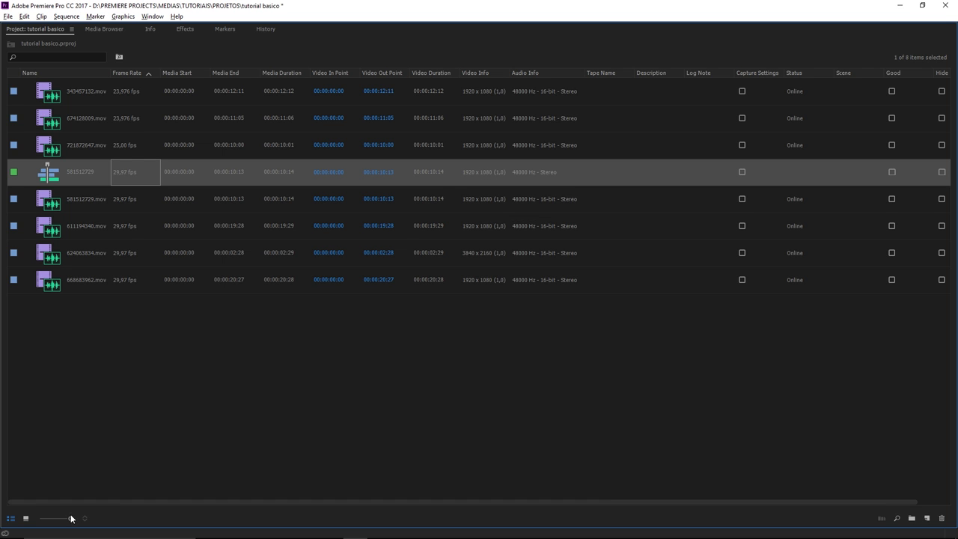
{"action": "left_click_drag", "start_coordinate": [70, 517], "coordinate": [39, 518]}
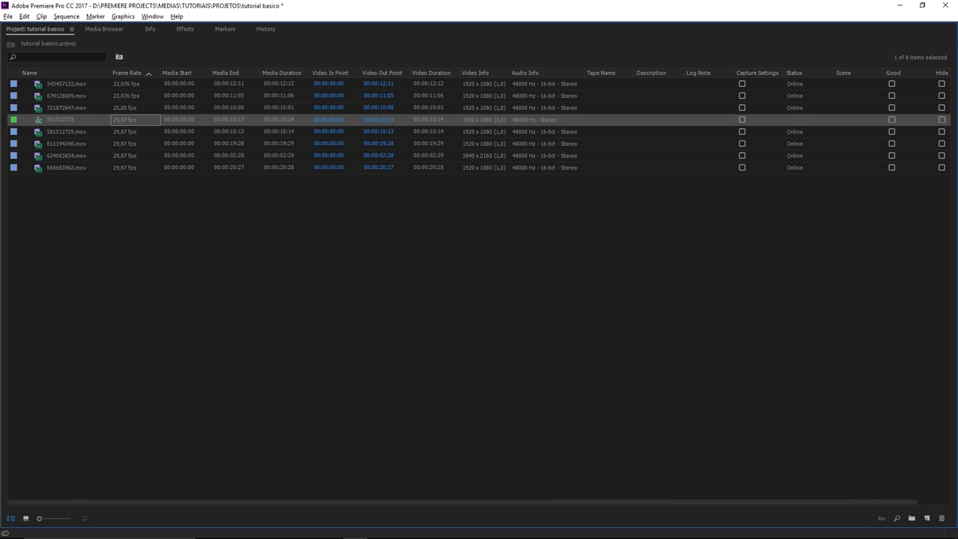
Restore the normal layout and delete the 581512729 sequence from the Project panel.
{"action": "key", "text": "grave"}
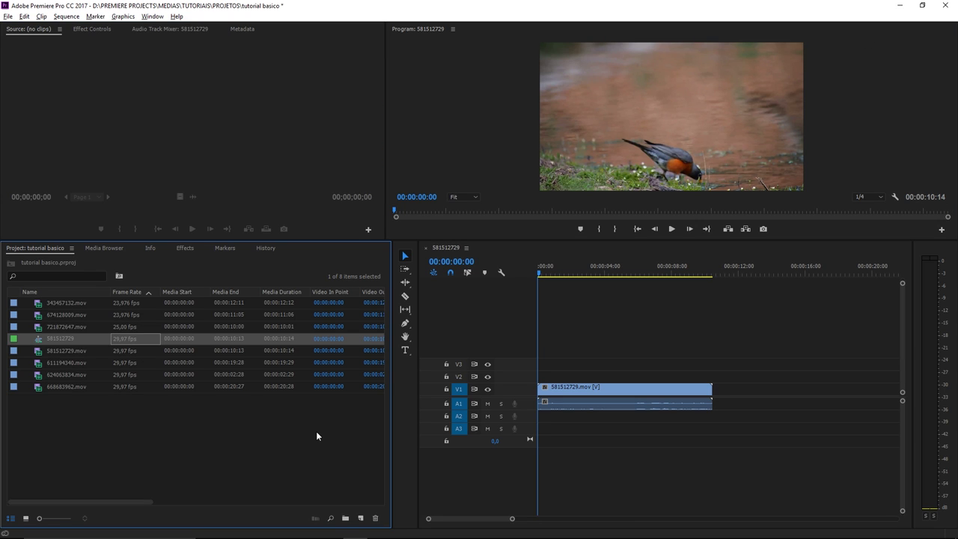
{"action": "left_click", "coordinate": [313, 438]}
{"action": "left_click", "coordinate": [40, 337]}
{"action": "key", "text": "Delete"}
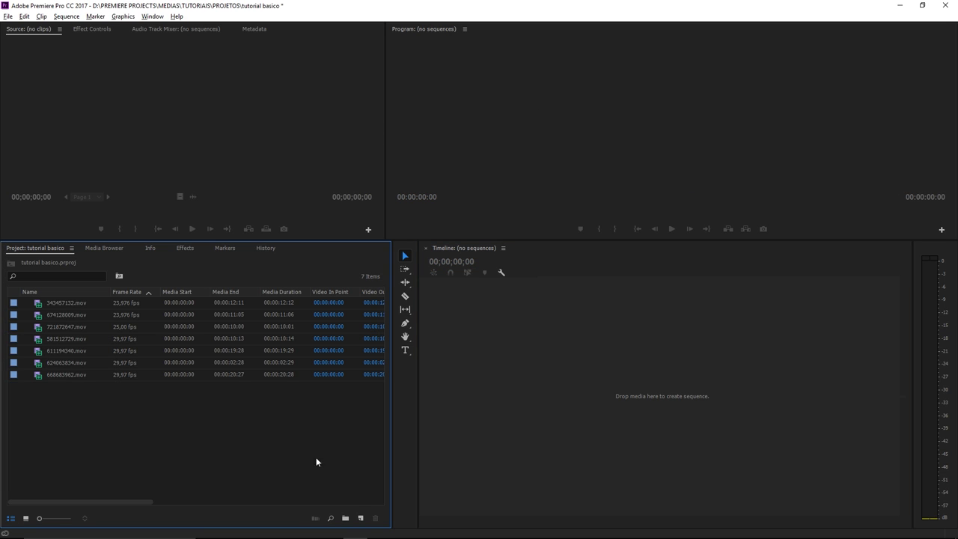
Start a new sequence from the Project panel and pick the XDCAM HD422 1080p25 preset.
{"action": "left_click", "coordinate": [361, 518]}
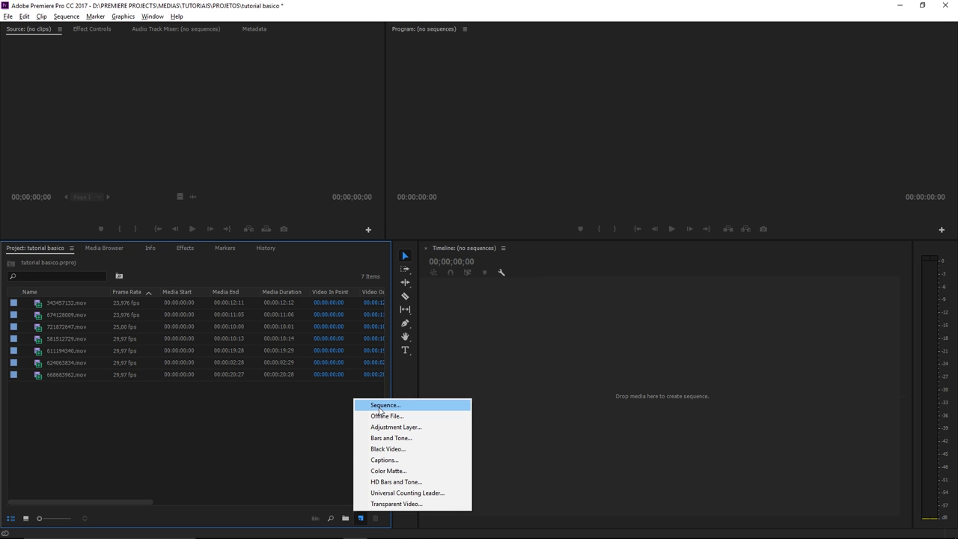
{"action": "left_click", "coordinate": [380, 407]}
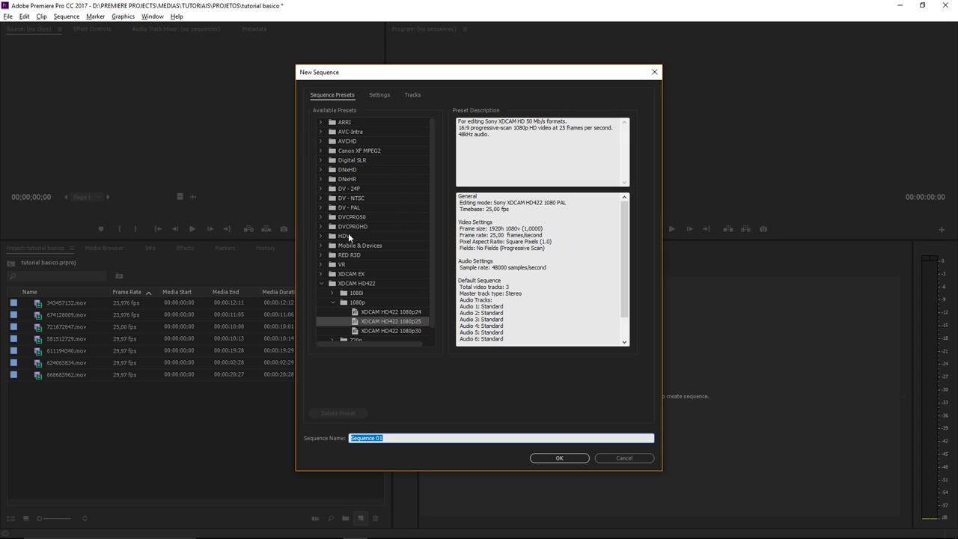
{"action": "scroll", "coordinate": [430, 225], "scroll_direction": "down", "scroll_amount": 1}
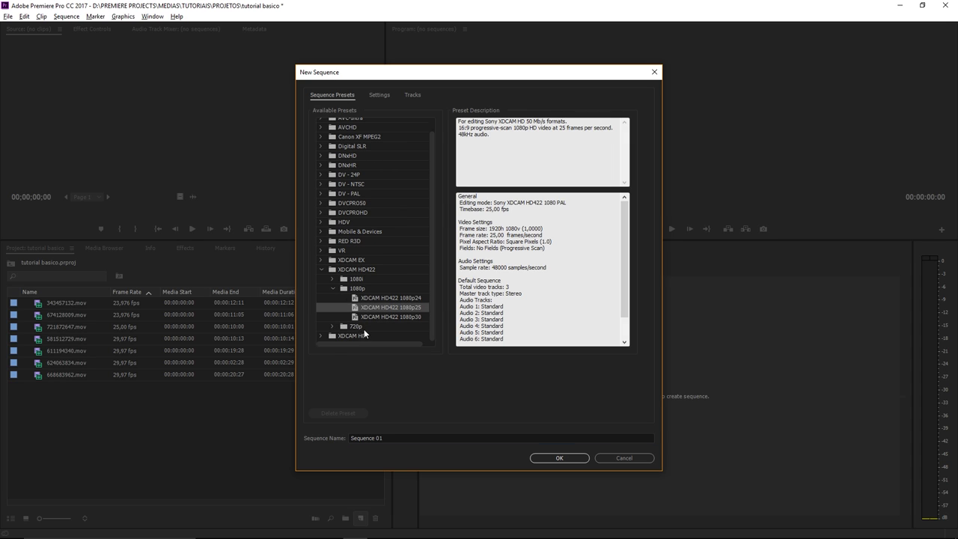
{"action": "left_click_drag", "start_coordinate": [431, 184], "coordinate": [431, 158]}
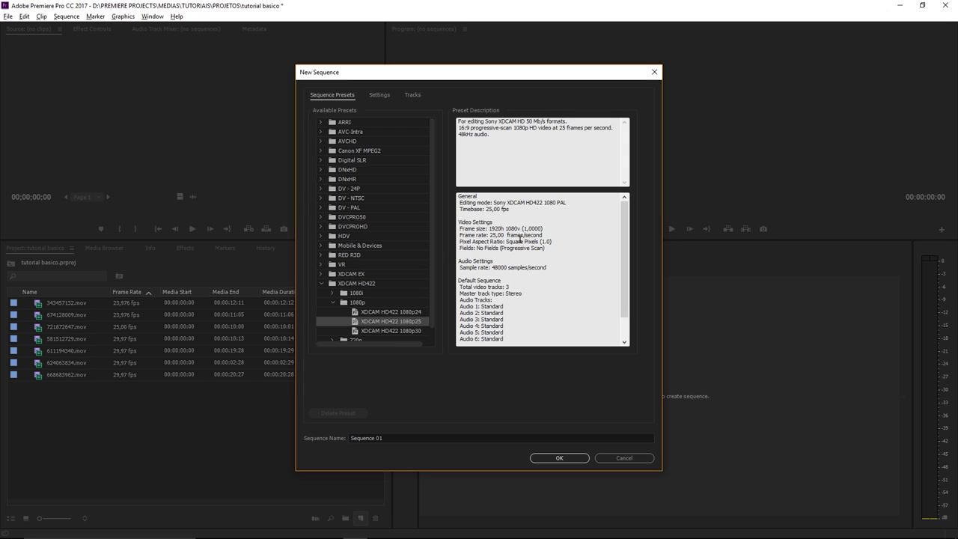
Review the preset's 1920 x 1080 frame size, 25,00 fps rate and Square Pixels aspect details.
{"action": "left_click", "coordinate": [491, 229]}
{"action": "left_click_drag", "start_coordinate": [491, 230], "coordinate": [525, 230]}
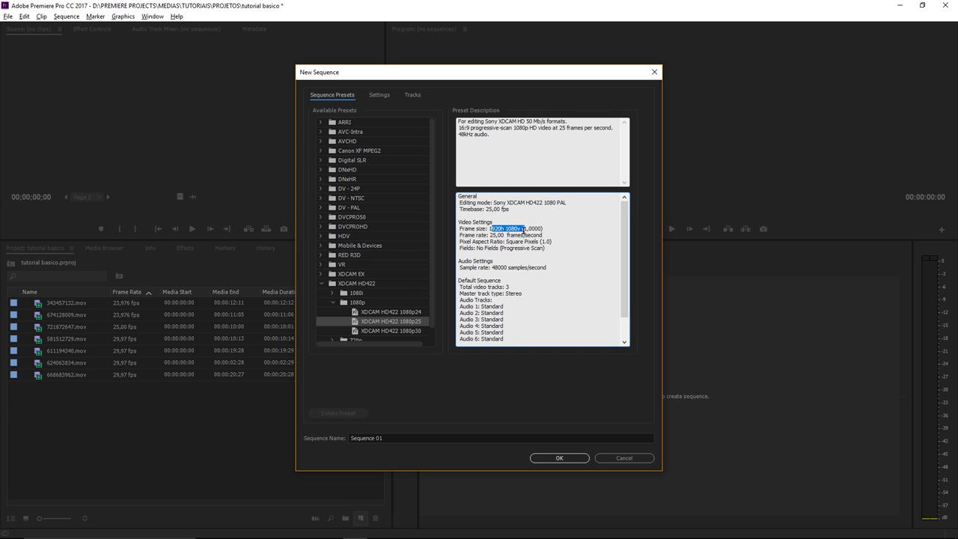
{"action": "double_click", "coordinate": [496, 235]}
{"action": "left_click", "coordinate": [556, 242]}
{"action": "mouse_move", "coordinate": [555, 241]}
{"action": "left_mouse_down"}
{"action": "mouse_move", "coordinate": [505, 237]}
{"action": "mouse_move", "coordinate": [543, 228]}
{"action": "mouse_move", "coordinate": [496, 241]}
{"action": "left_mouse_up"}
{"action": "left_click", "coordinate": [551, 243]}
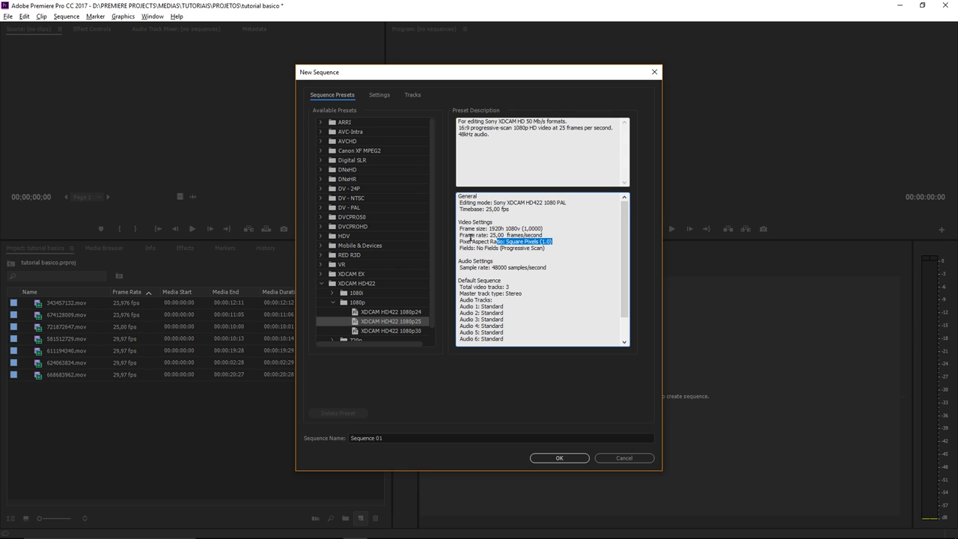
{"action": "left_click", "coordinate": [470, 237]}
{"action": "mouse_move", "coordinate": [554, 241]}
{"action": "left_mouse_down"}
{"action": "mouse_move", "coordinate": [503, 238]}
{"action": "mouse_move", "coordinate": [551, 248]}
{"action": "left_mouse_up"}
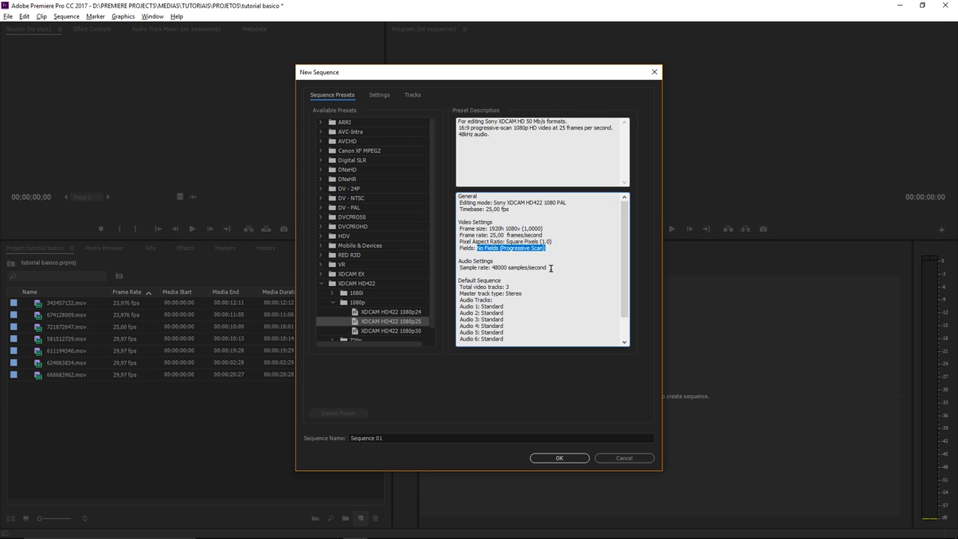
{"action": "left_click", "coordinate": [549, 250]}
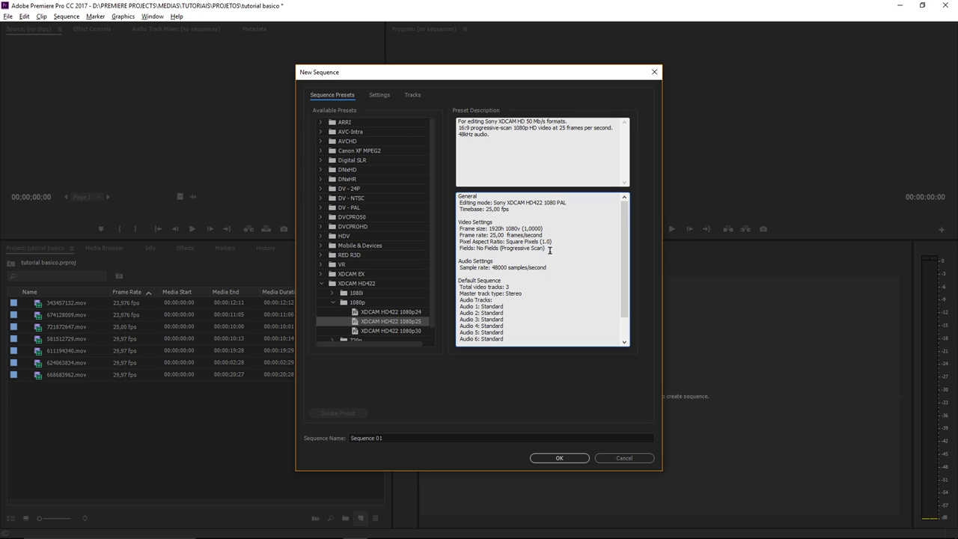
{"action": "left_click_drag", "start_coordinate": [551, 248], "coordinate": [499, 222]}
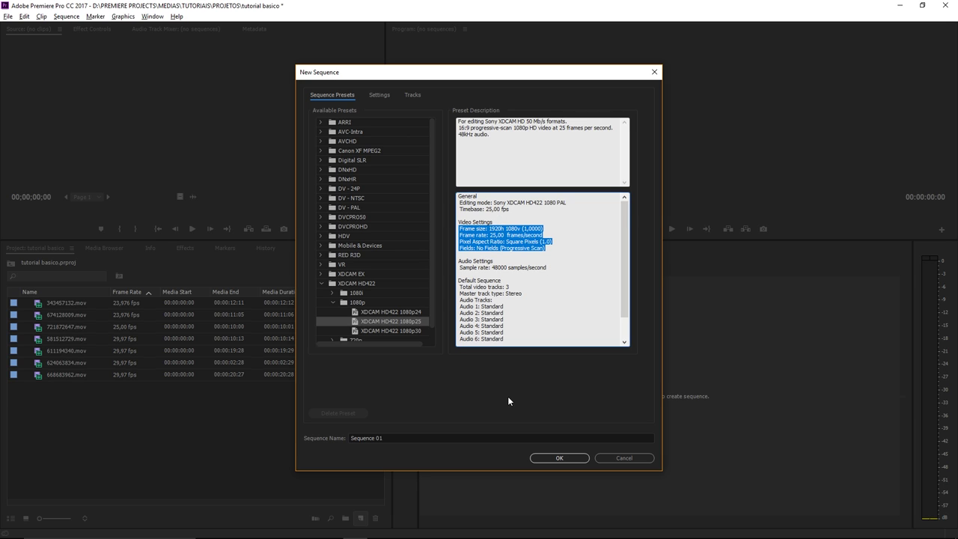
{"action": "left_click", "coordinate": [380, 95]}
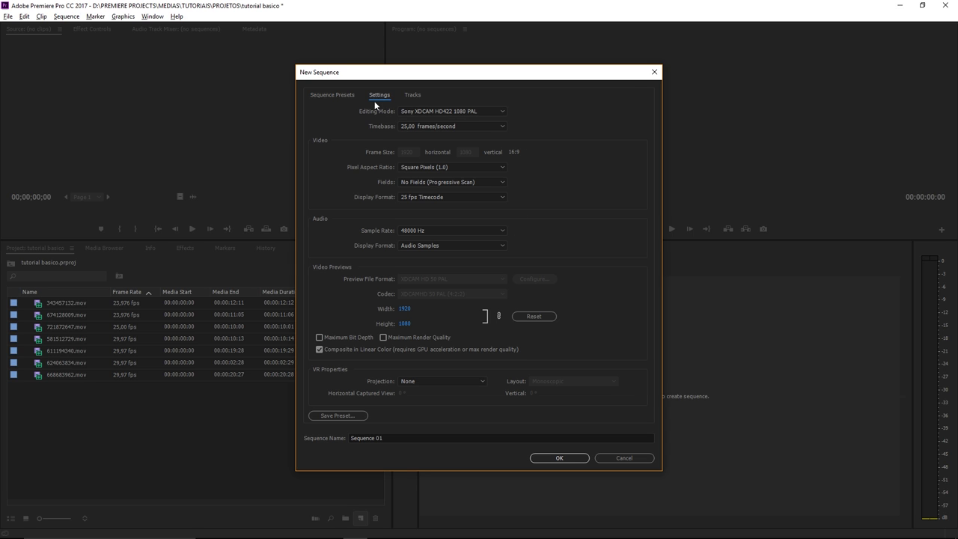
Switch the sequence to Custom editing mode with a 30,00 frames/second timebase.
{"action": "left_click", "coordinate": [413, 111]}
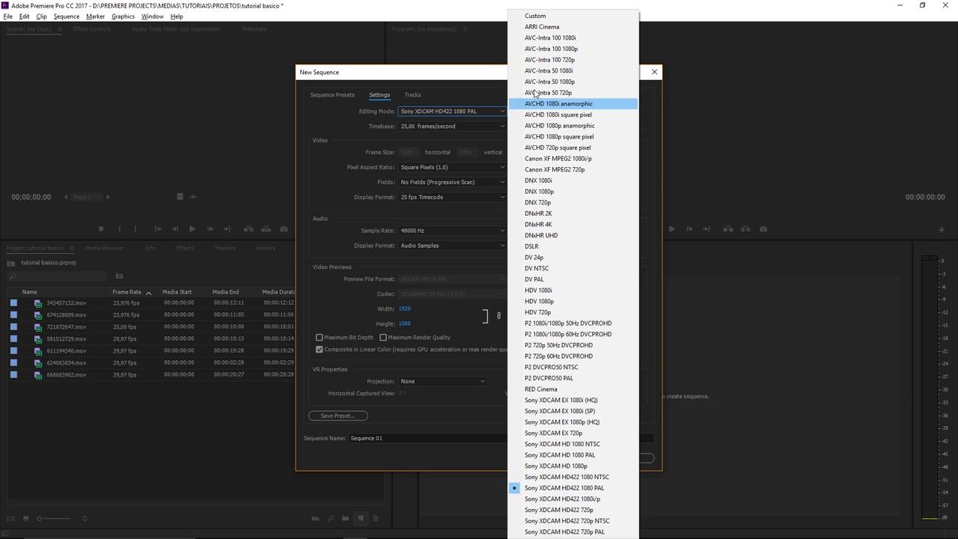
{"action": "left_click", "coordinate": [524, 17]}
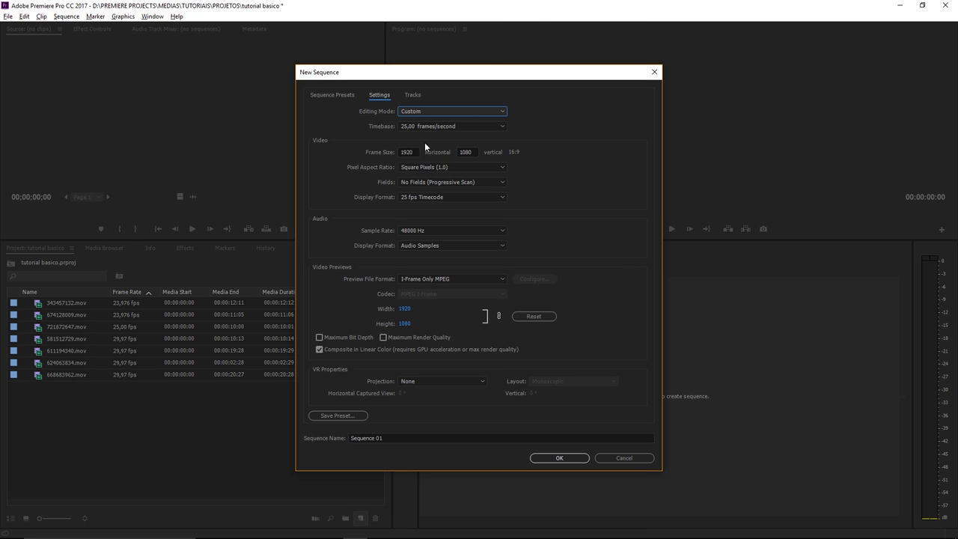
{"action": "left_click", "coordinate": [408, 152]}
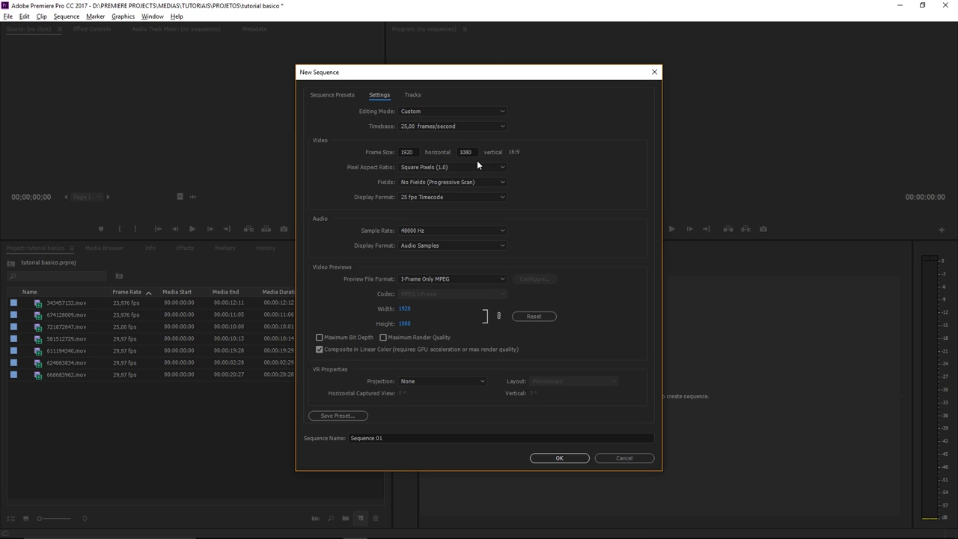
{"action": "left_click", "coordinate": [423, 125]}
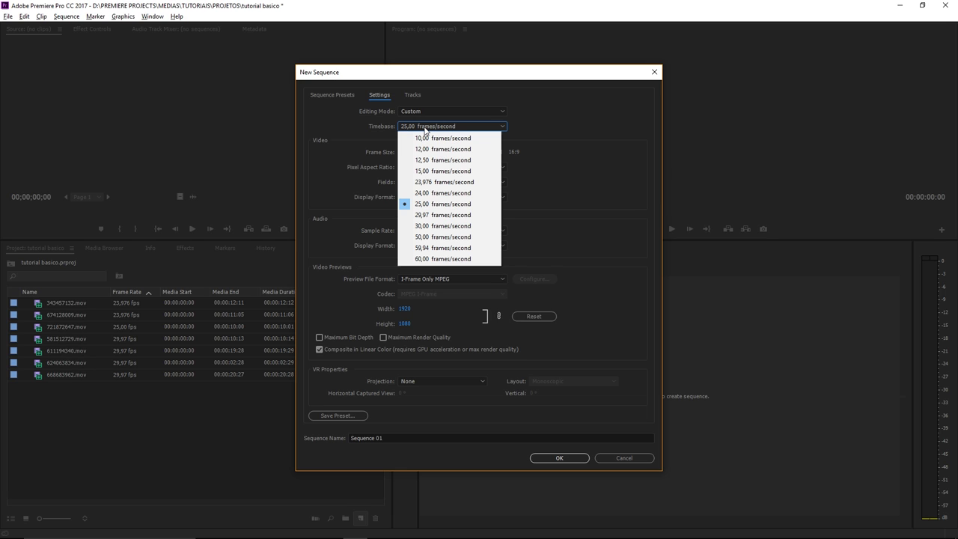
{"action": "left_click", "coordinate": [470, 226]}
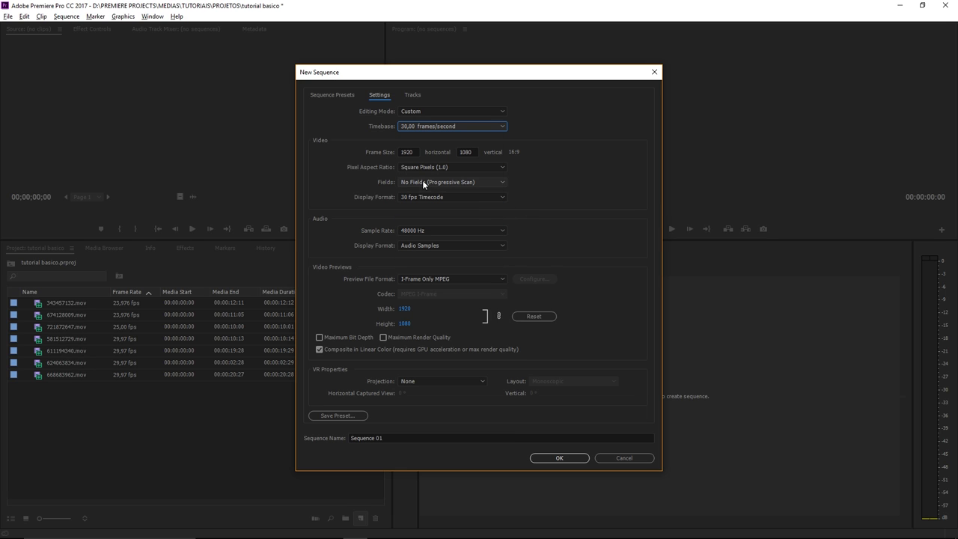
{"action": "left_click", "coordinate": [408, 94]}
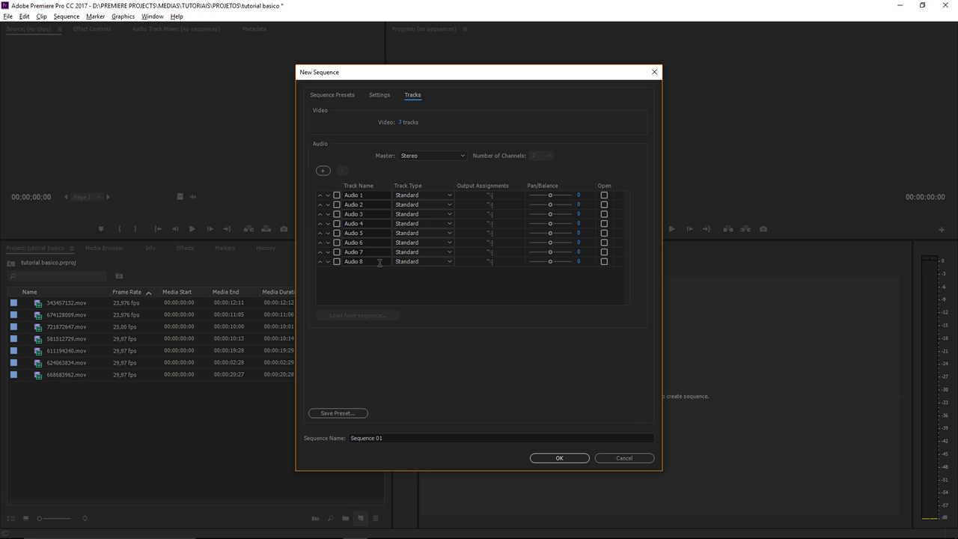
Delete Audio tracks 3 through 8 so the new sequence keeps only two audio tracks.
{"action": "left_click", "coordinate": [336, 261]}
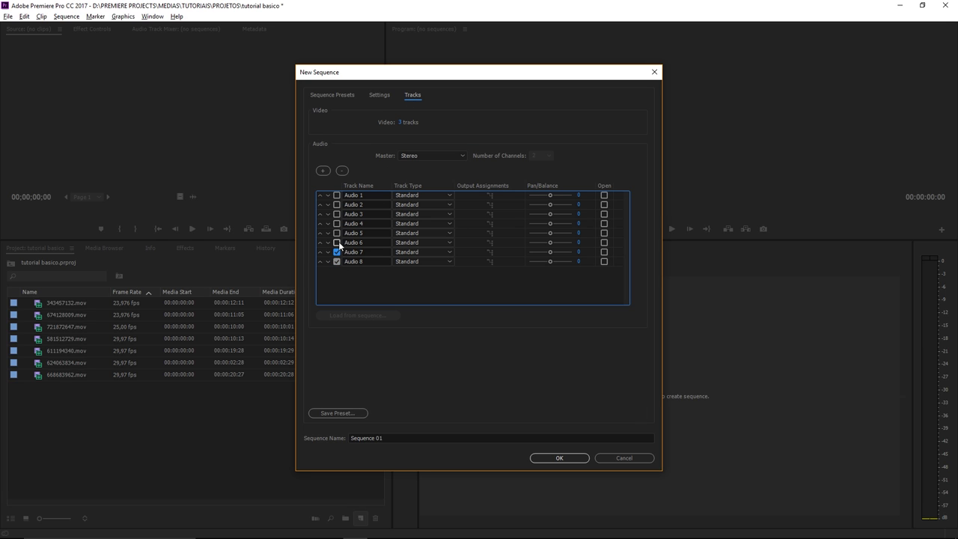
{"action": "left_click", "coordinate": [336, 243]}
{"action": "left_click", "coordinate": [336, 233]}
{"action": "left_click", "coordinate": [336, 223]}
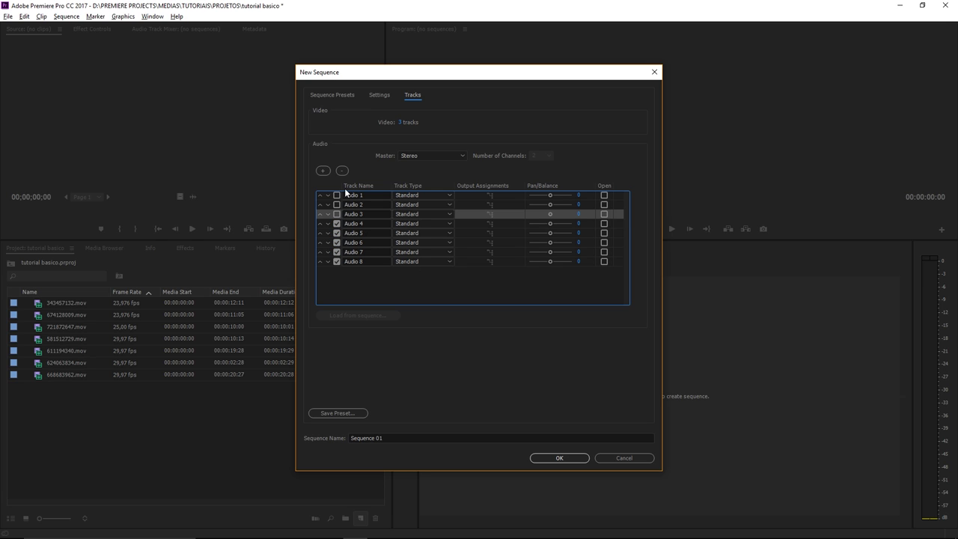
{"action": "left_click", "coordinate": [337, 214]}
{"action": "left_click", "coordinate": [342, 170]}
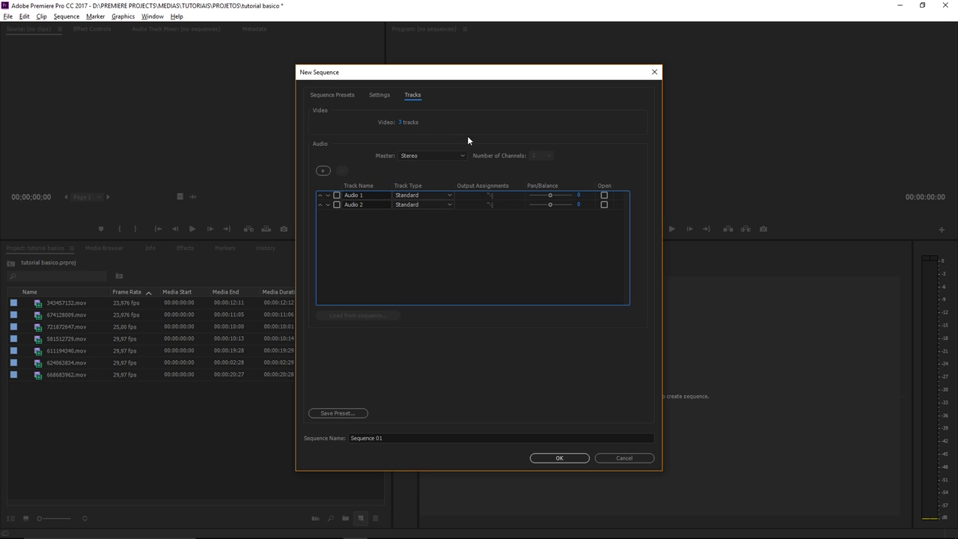
Name the sequence 'seq' and create it.
{"action": "left_click", "coordinate": [389, 437]}
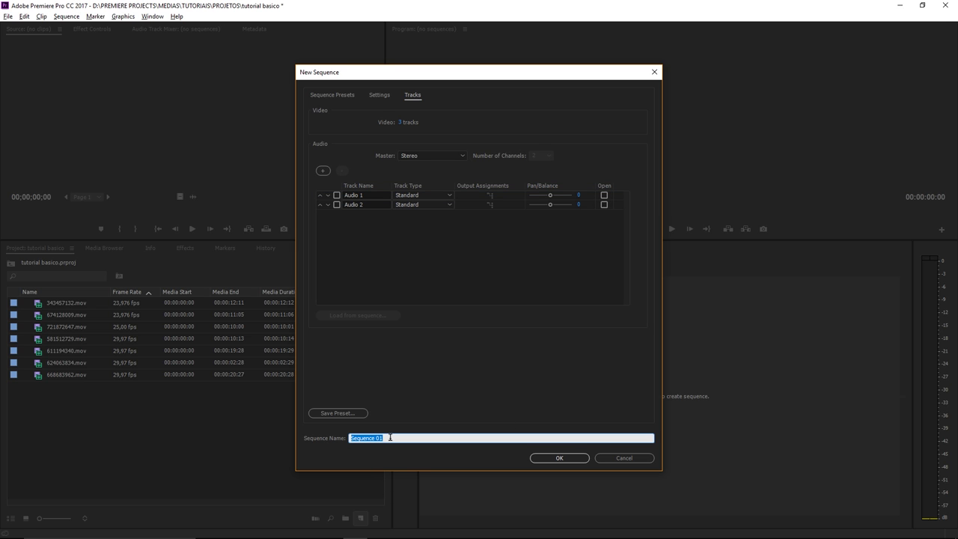
{"action": "type", "text": "seq"}
{"action": "key", "text": "Return"}
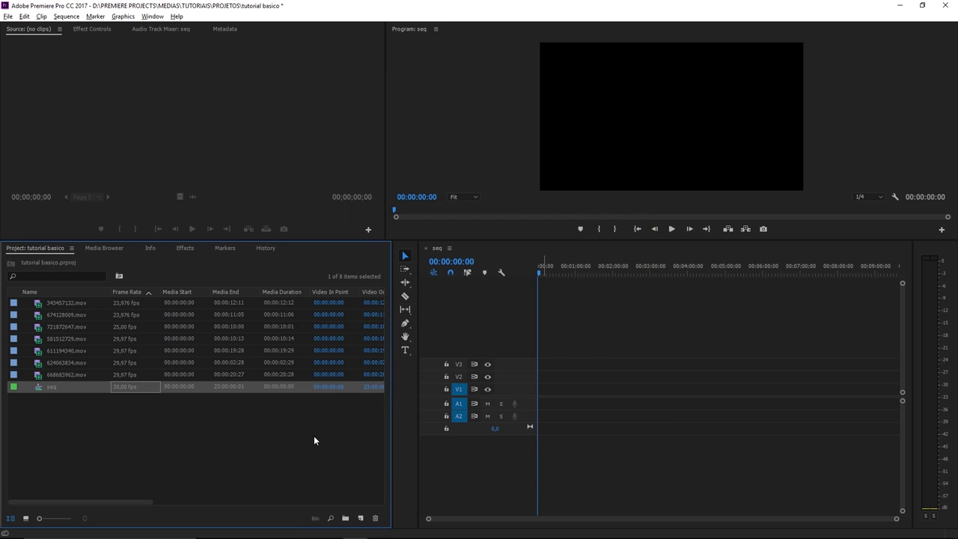
{"action": "left_click", "coordinate": [314, 437]}
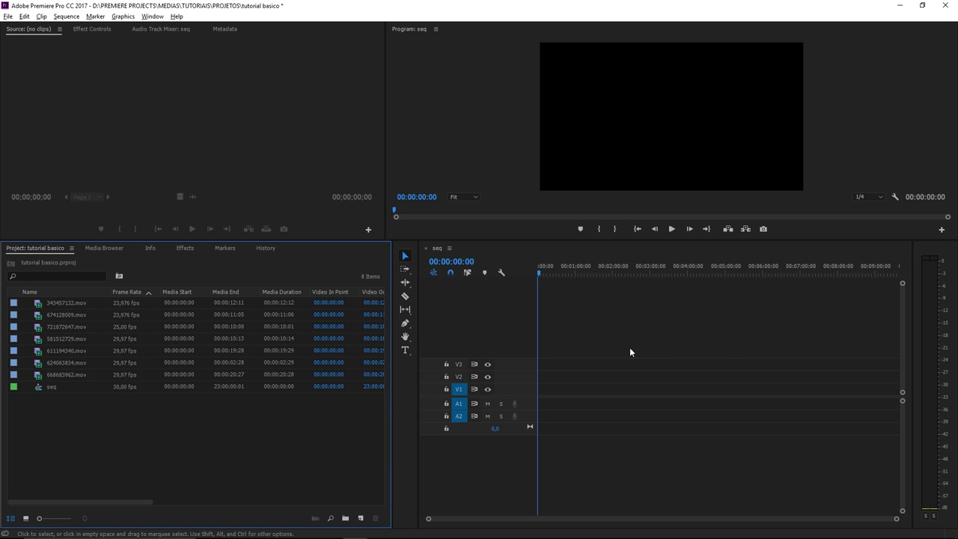
{"action": "left_click", "coordinate": [837, 290]}
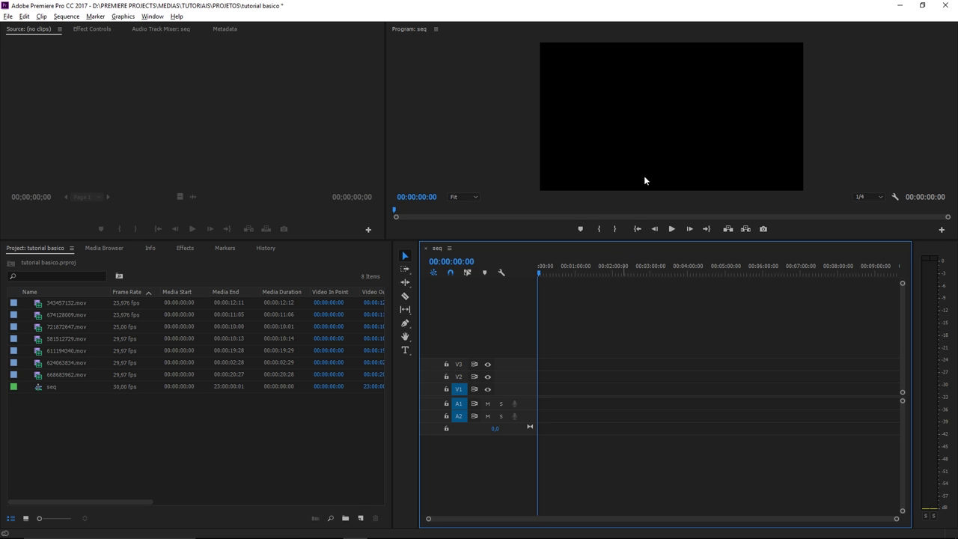
{"action": "left_click", "coordinate": [583, 271]}
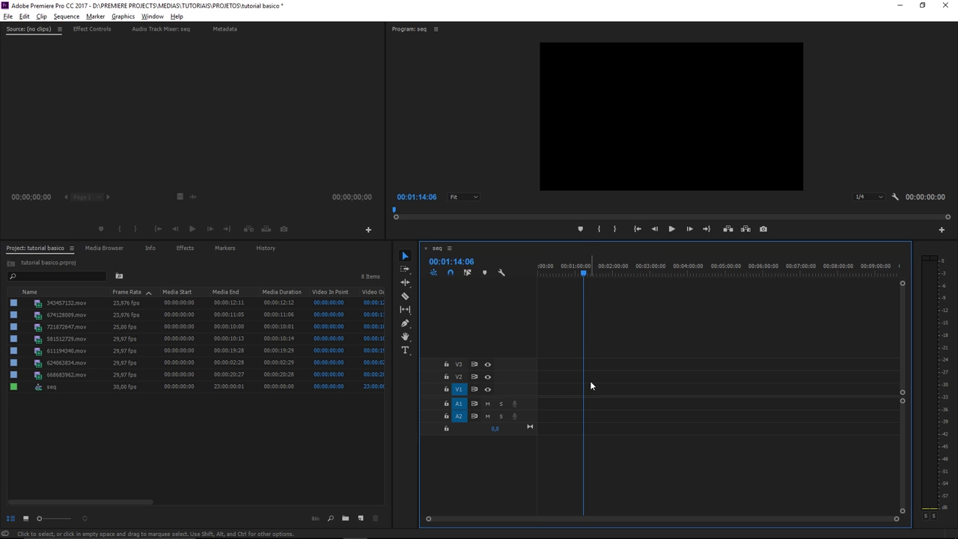
{"action": "left_click_drag", "start_coordinate": [582, 271], "coordinate": [538, 272]}
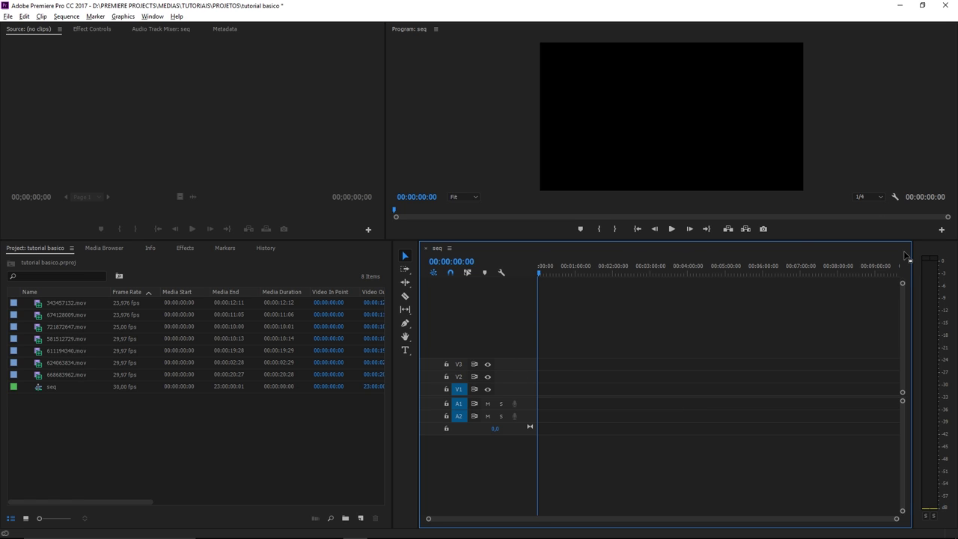
{"action": "key", "text": "grave"}
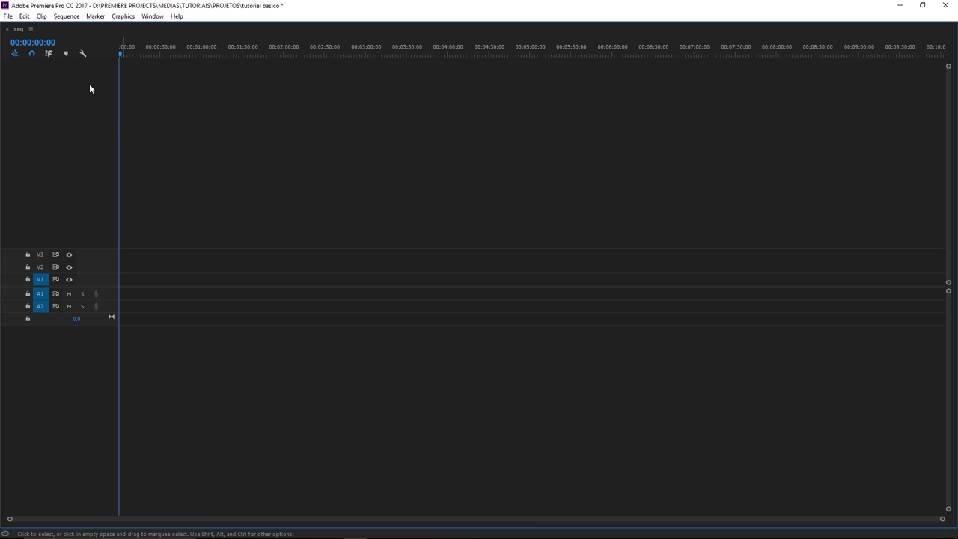
{"action": "mouse_move", "coordinate": [122, 51]}
{"action": "left_mouse_down"}
{"action": "mouse_move", "coordinate": [438, 59]}
{"action": "mouse_move", "coordinate": [158, 38]}
{"action": "mouse_move", "coordinate": [87, 219]}
{"action": "left_mouse_up"}
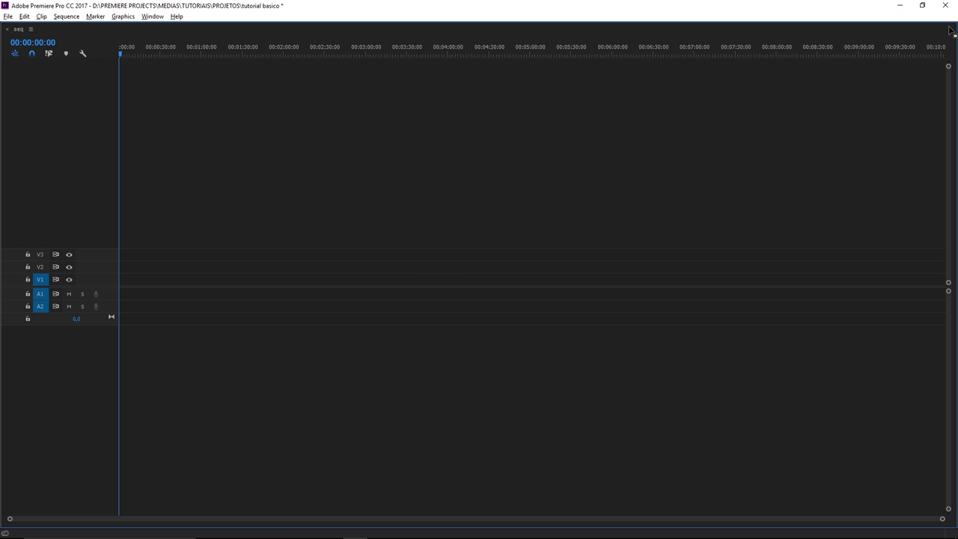
{"action": "key", "text": "grave"}
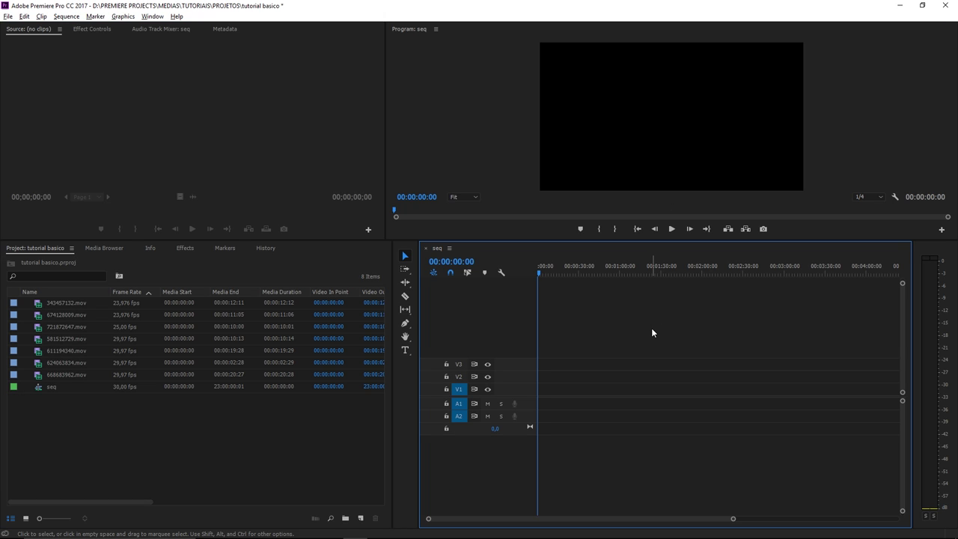
{"action": "left_click", "coordinate": [303, 451]}
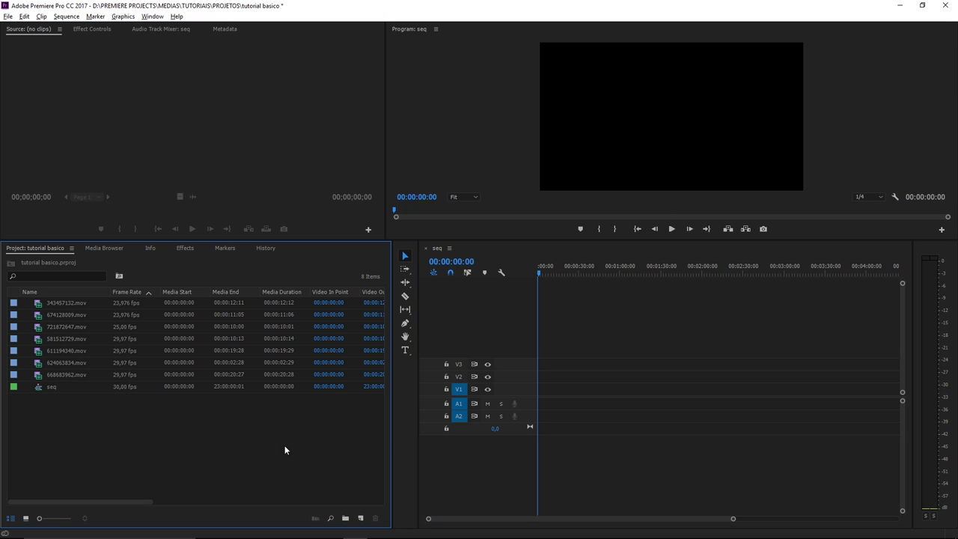
{"action": "left_click", "coordinate": [40, 304]}
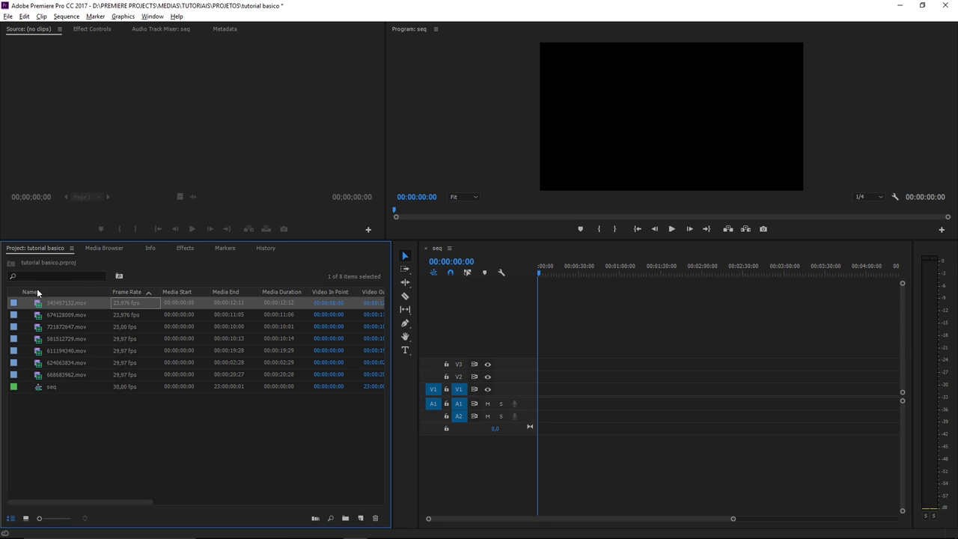
{"action": "left_click", "coordinate": [84, 120]}
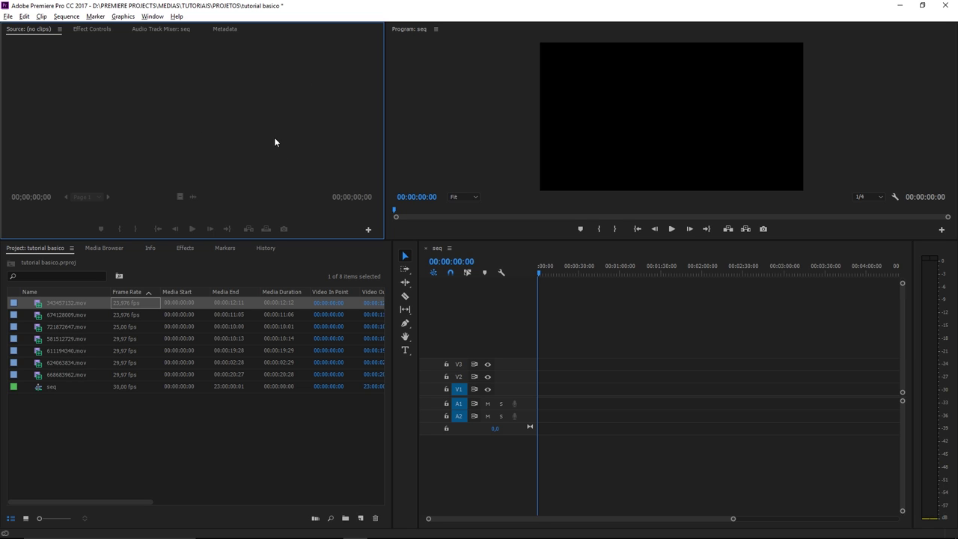
{"action": "left_click", "coordinate": [37, 304]}
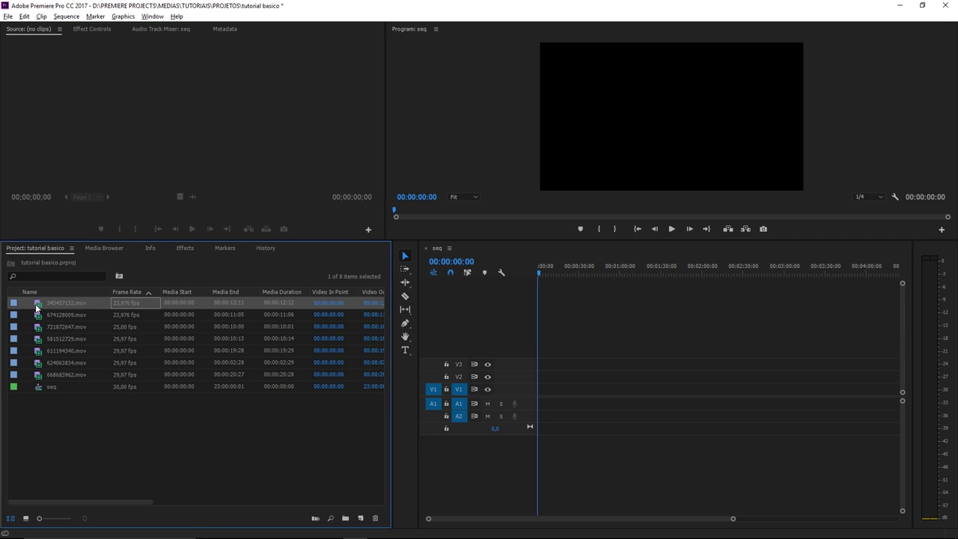
{"action": "double_click", "coordinate": [36, 304]}
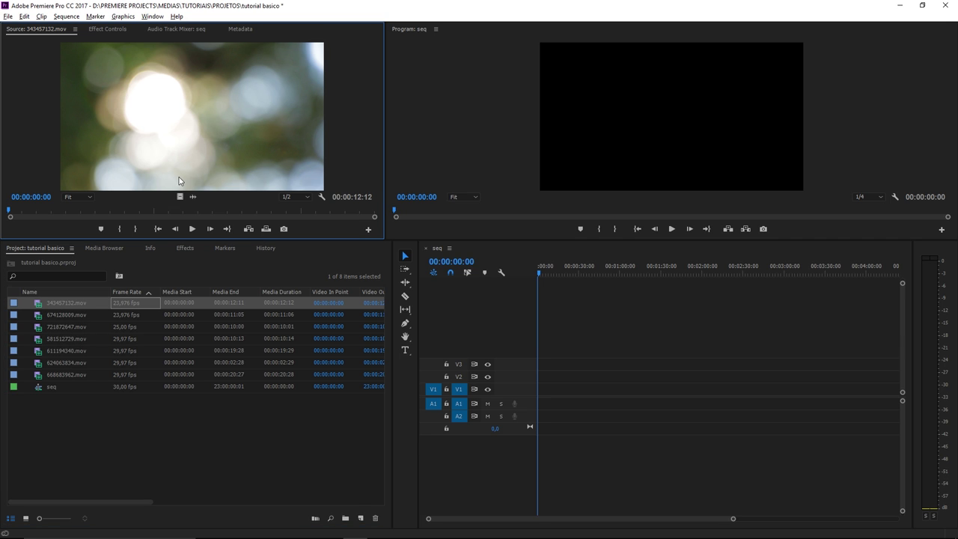
{"action": "left_click", "coordinate": [192, 229]}
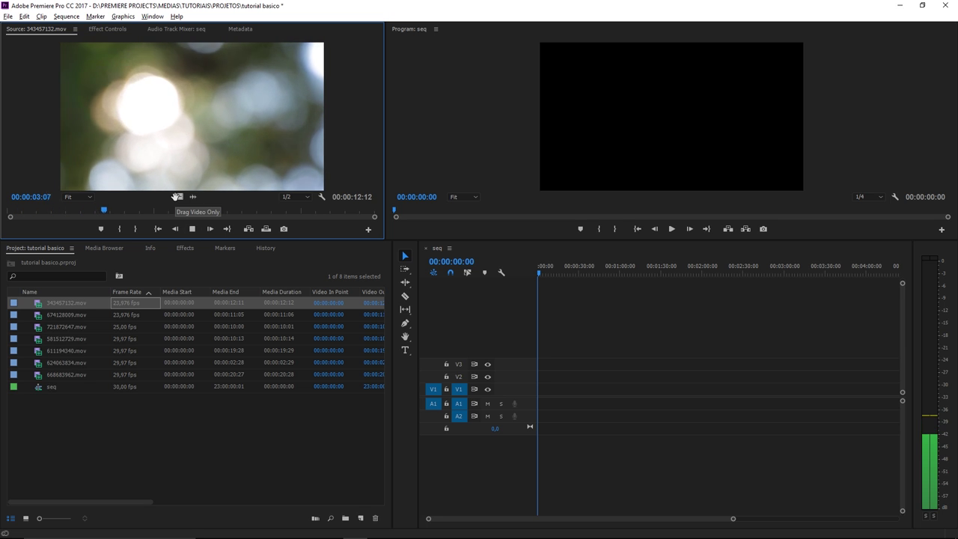
{"action": "key", "text": "Home"}
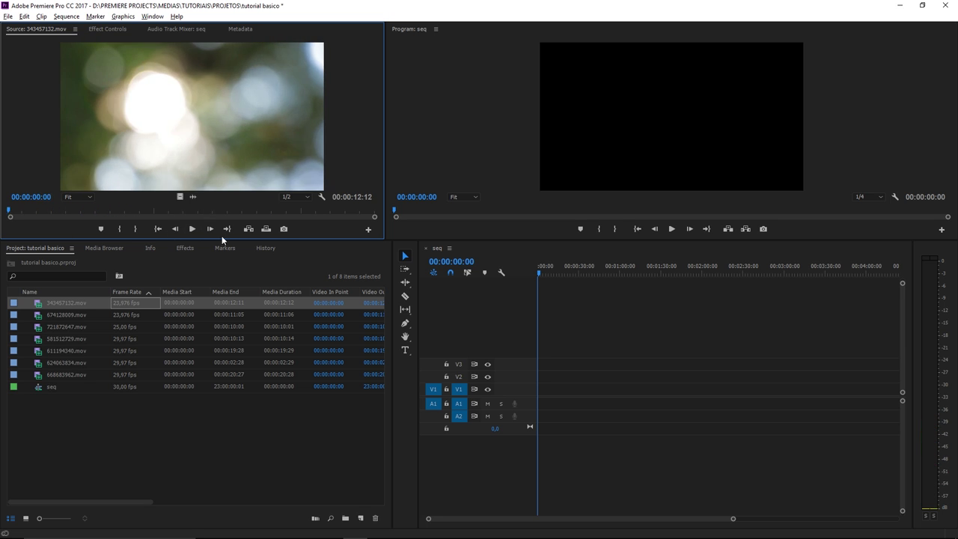
{"action": "left_click", "coordinate": [197, 229]}
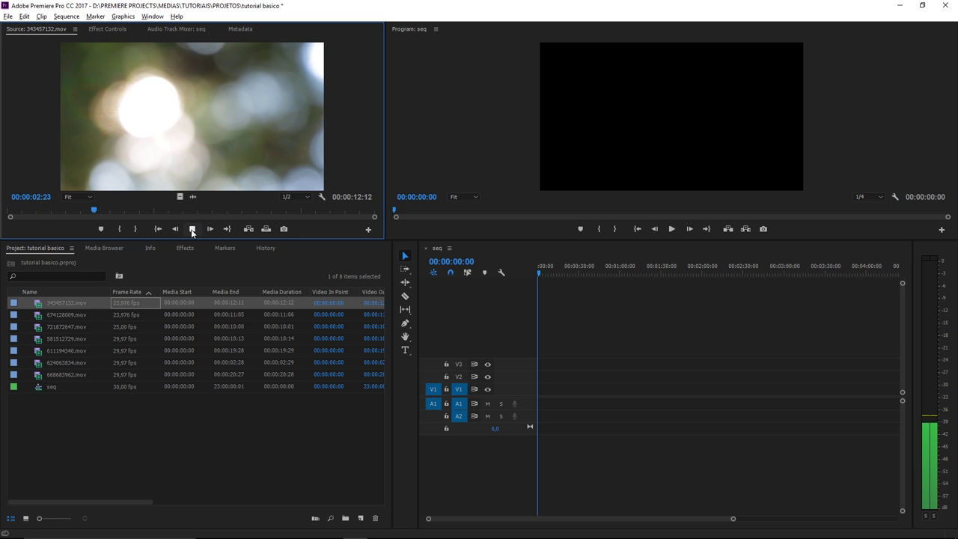
{"action": "left_click", "coordinate": [192, 229]}
{"action": "left_click", "coordinate": [209, 229]}
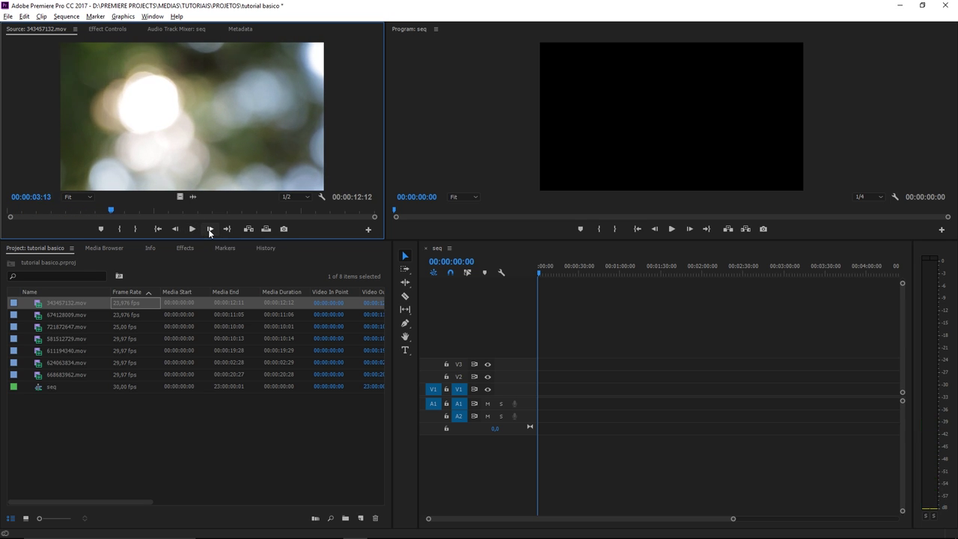
{"action": "left_click", "coordinate": [210, 229]}
{"action": "left_click", "coordinate": [209, 229]}
{"action": "left_click", "coordinate": [210, 229]}
{"action": "left_click", "coordinate": [209, 229]}
{"action": "left_click", "coordinate": [210, 229]}
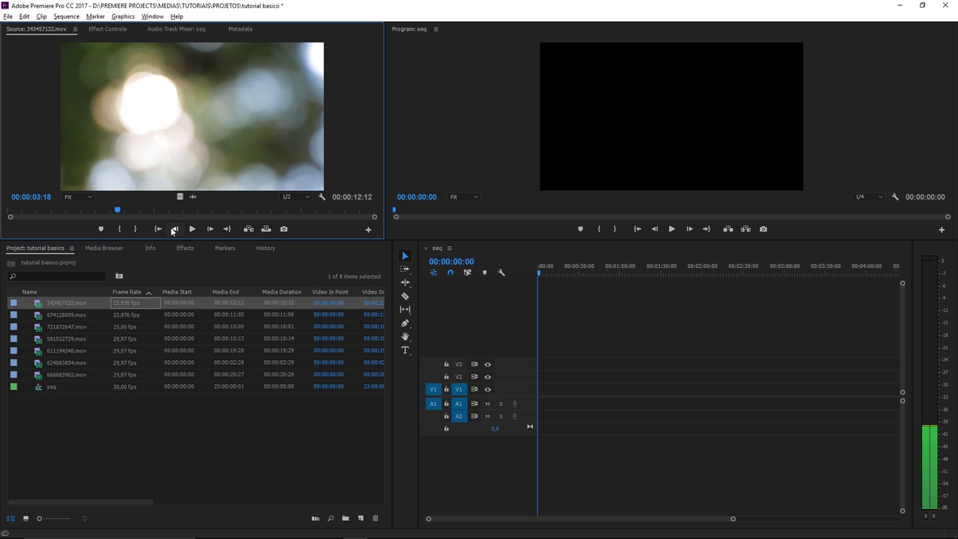
{"action": "left_click", "coordinate": [173, 229]}
{"action": "left_click", "coordinate": [173, 229]}
{"action": "left_click", "coordinate": [174, 229]}
{"action": "left_click", "coordinate": [174, 229]}
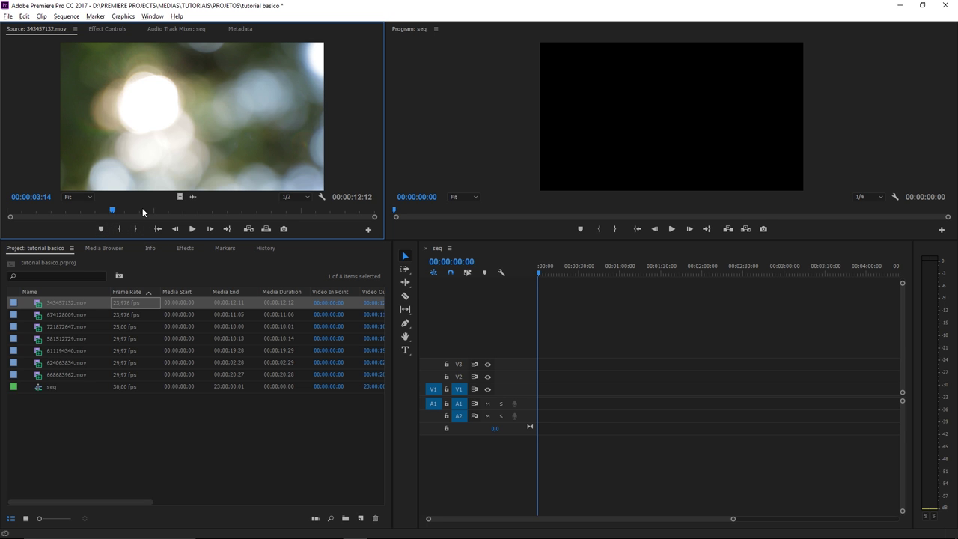
{"action": "mouse_move", "coordinate": [118, 208]}
{"action": "left_mouse_down"}
{"action": "mouse_move", "coordinate": [336, 209]}
{"action": "mouse_move", "coordinate": [96, 209]}
{"action": "left_mouse_up"}
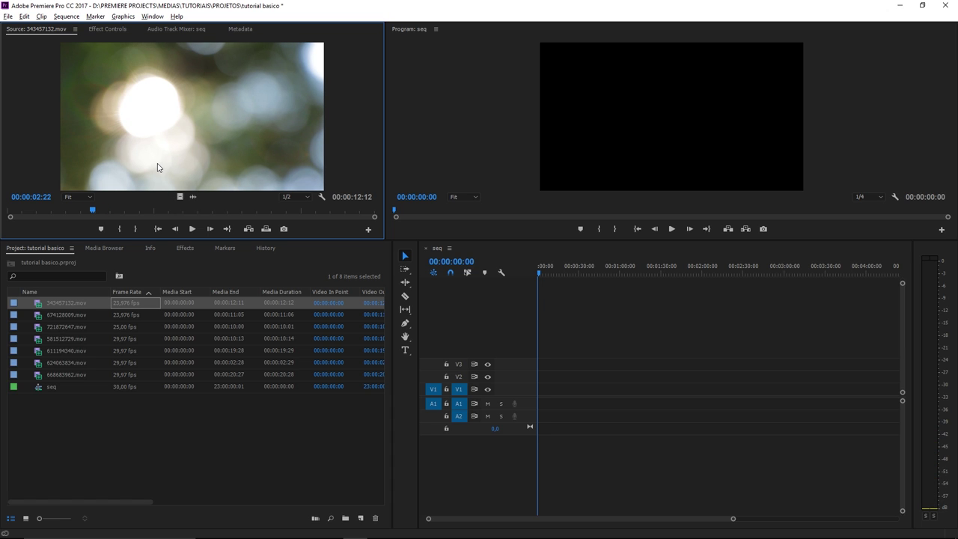
{"action": "key", "text": "space"}
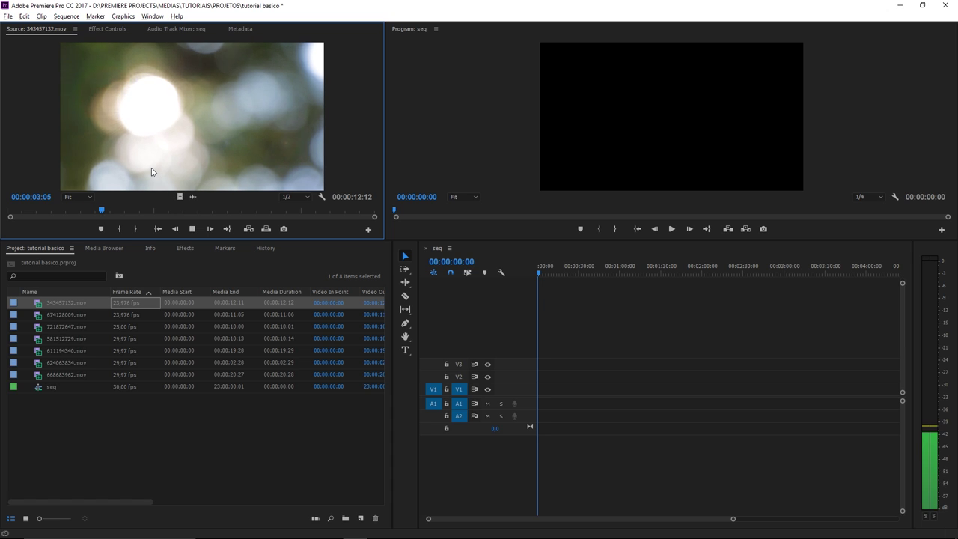
{"action": "key", "text": "space"}
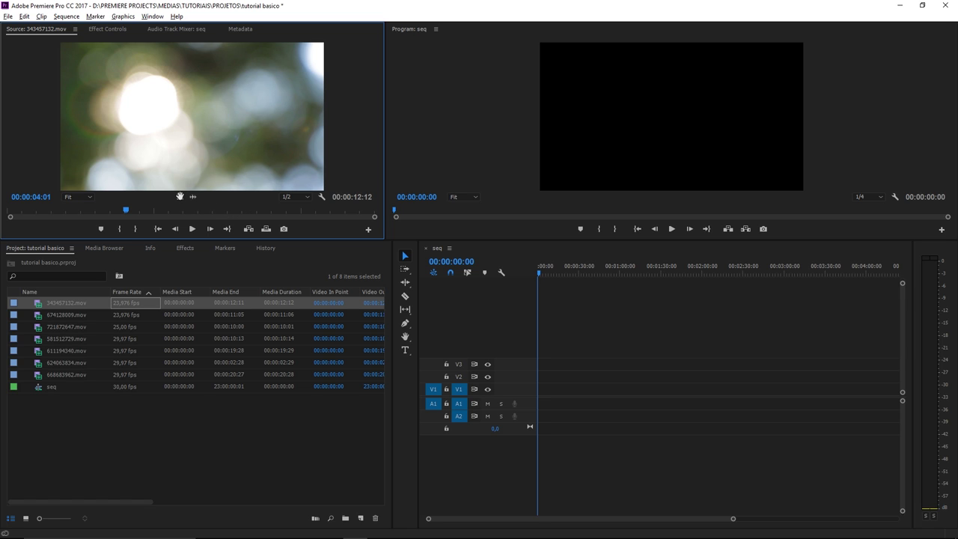
Drop only the video of 343457132.mov onto V1 of seq and answer the Clip Mismatch Warning.
{"action": "mouse_move", "coordinate": [180, 196]}
{"action": "left_mouse_down"}
{"action": "mouse_move", "coordinate": [554, 377]}
{"action": "mouse_move", "coordinate": [544, 394]}
{"action": "left_mouse_up"}
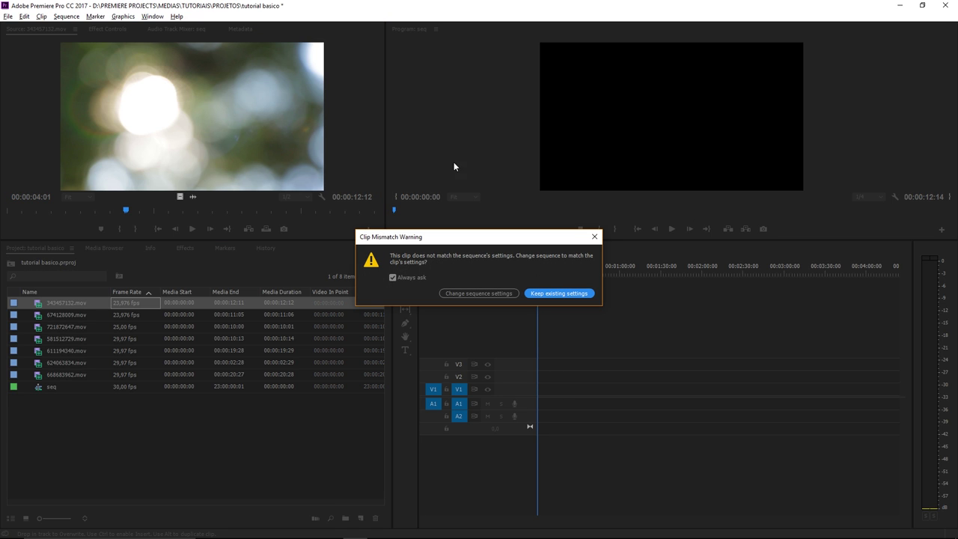
{"action": "left_click_drag", "start_coordinate": [482, 238], "coordinate": [487, 185]}
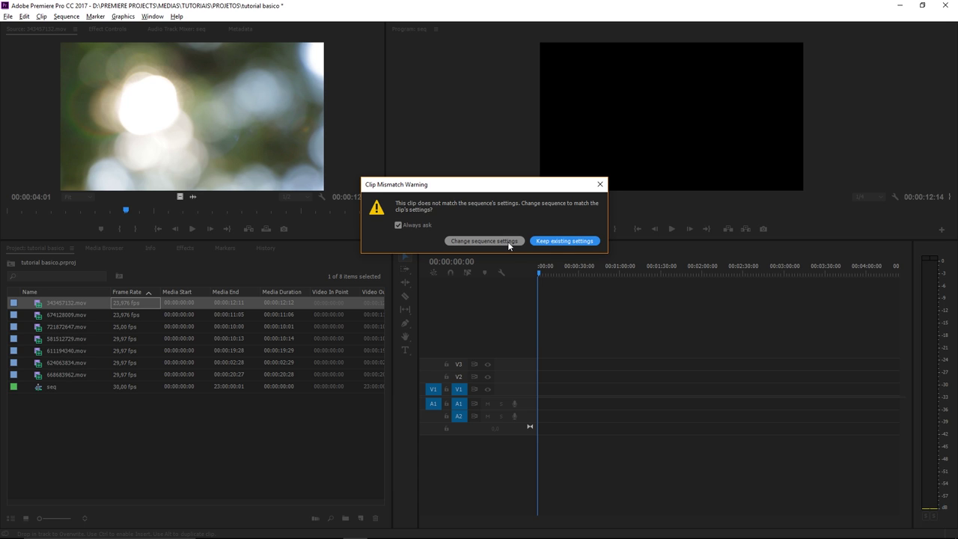
{"action": "left_click", "coordinate": [559, 242]}
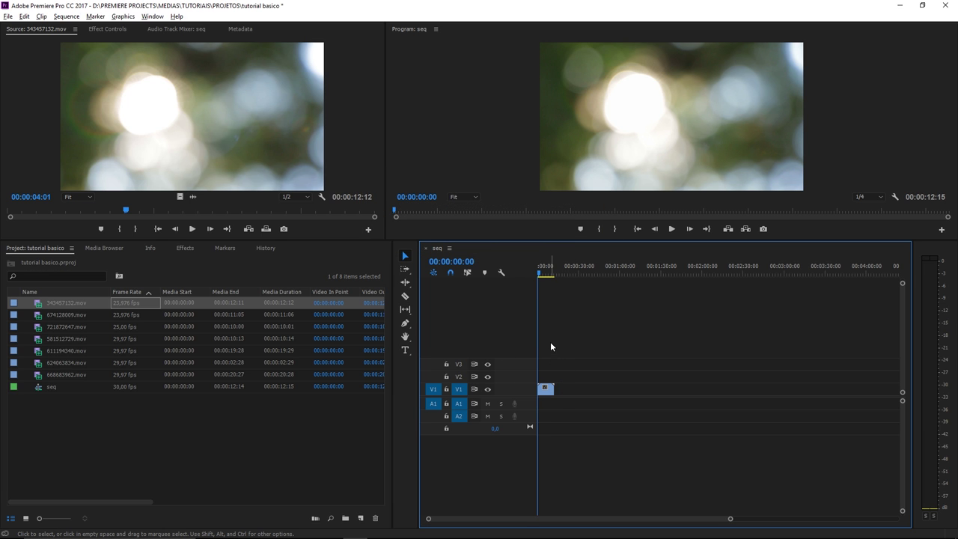
Enlarge the V1 track to show thumbnails and park the playhead at 00:00:05:17.
{"action": "key", "text": "="}
{"action": "key", "text": "="}
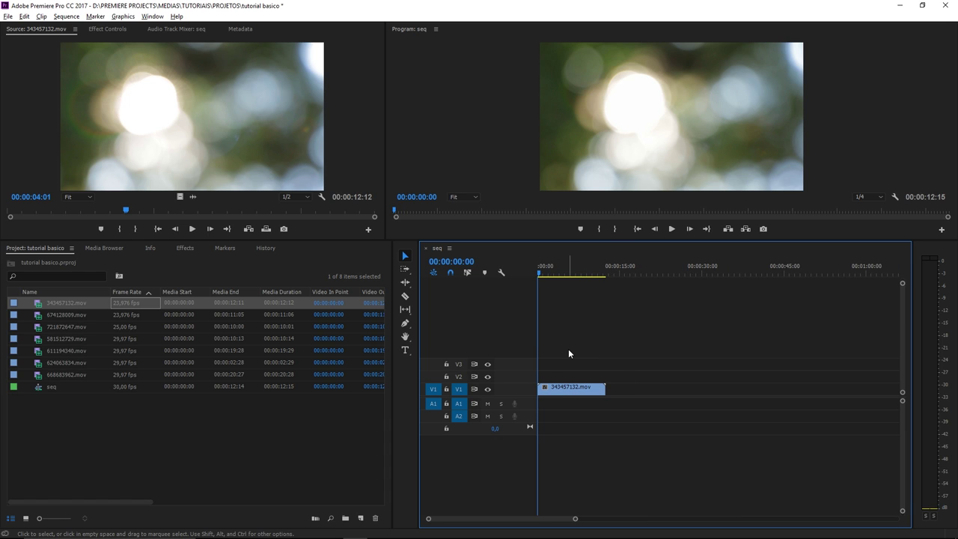
{"action": "left_click", "coordinate": [671, 229]}
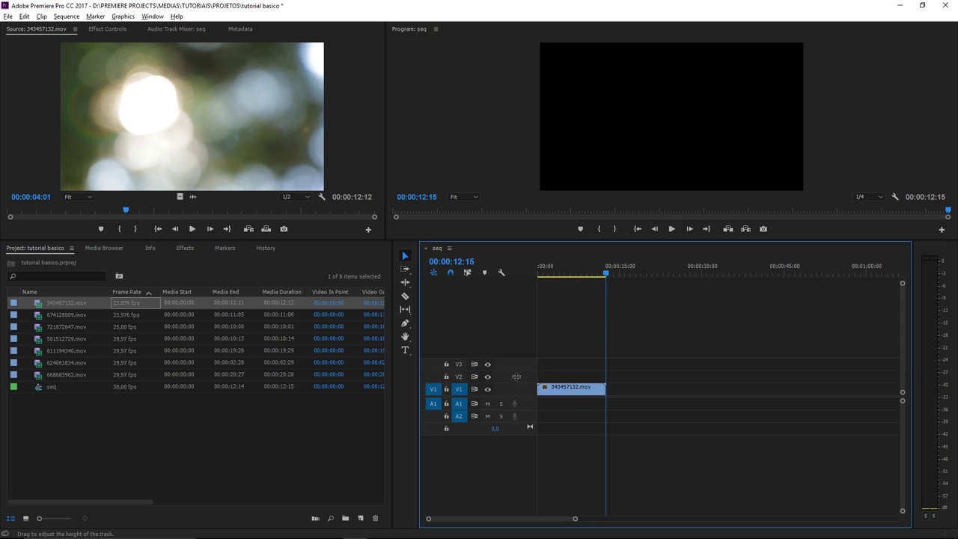
{"action": "left_click_drag", "start_coordinate": [516, 385], "coordinate": [516, 360]}
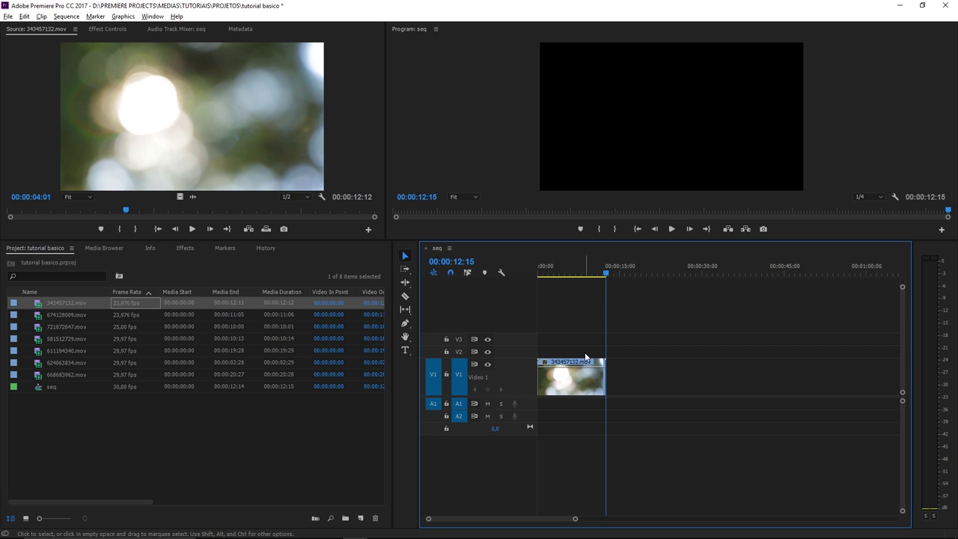
{"action": "left_click", "coordinate": [570, 271]}
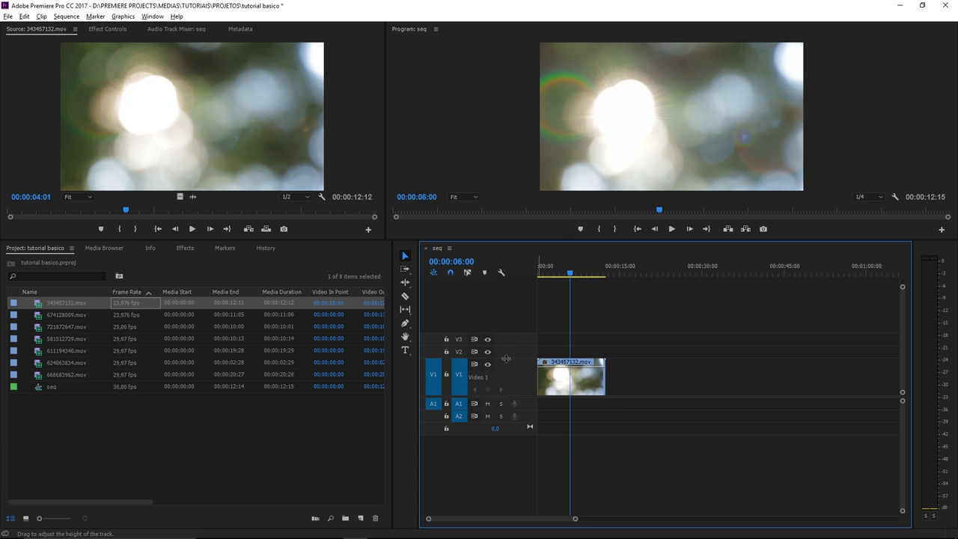
{"action": "mouse_move", "coordinate": [505, 360]}
{"action": "left_mouse_down"}
{"action": "mouse_move", "coordinate": [503, 393]}
{"action": "mouse_move", "coordinate": [509, 351]}
{"action": "left_mouse_up"}
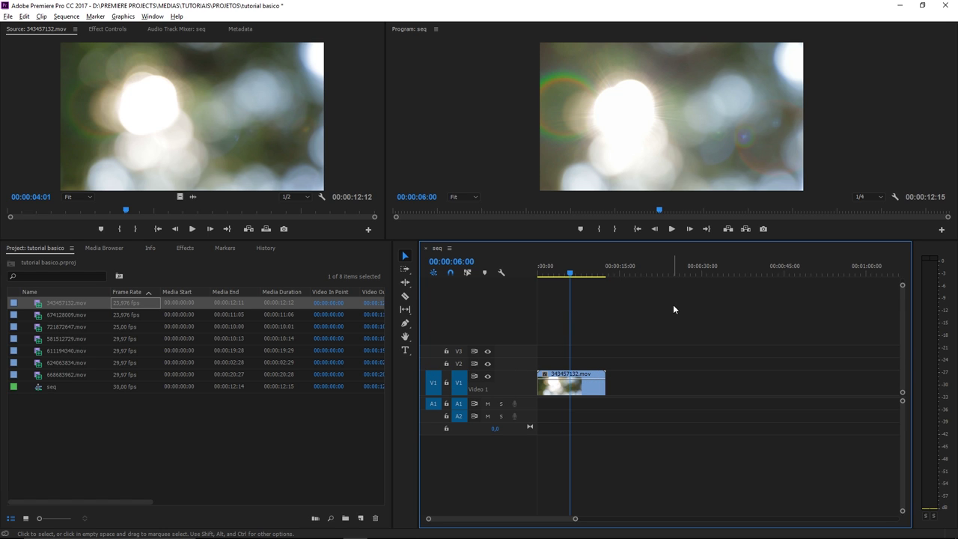
{"action": "left_click", "coordinate": [556, 270]}
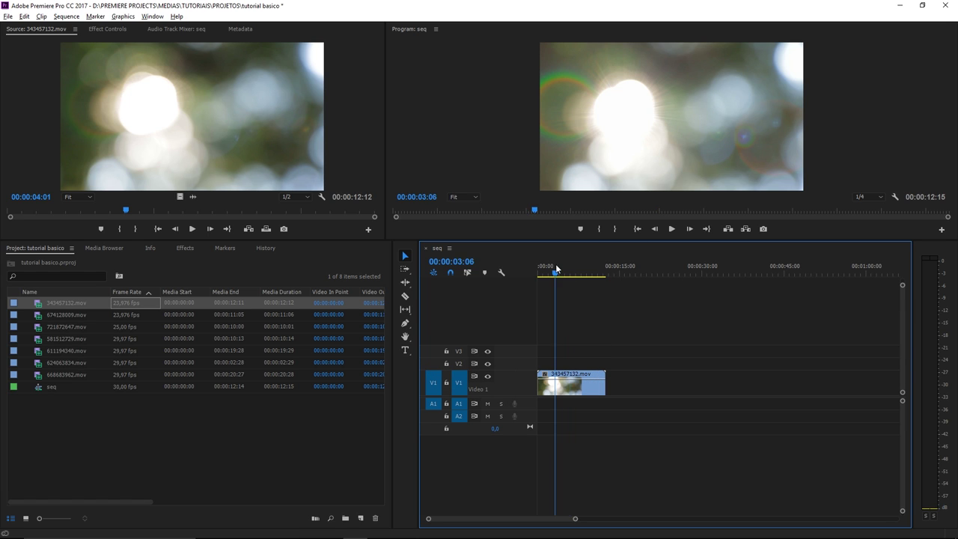
{"action": "left_click_drag", "start_coordinate": [556, 269], "coordinate": [559, 279]}
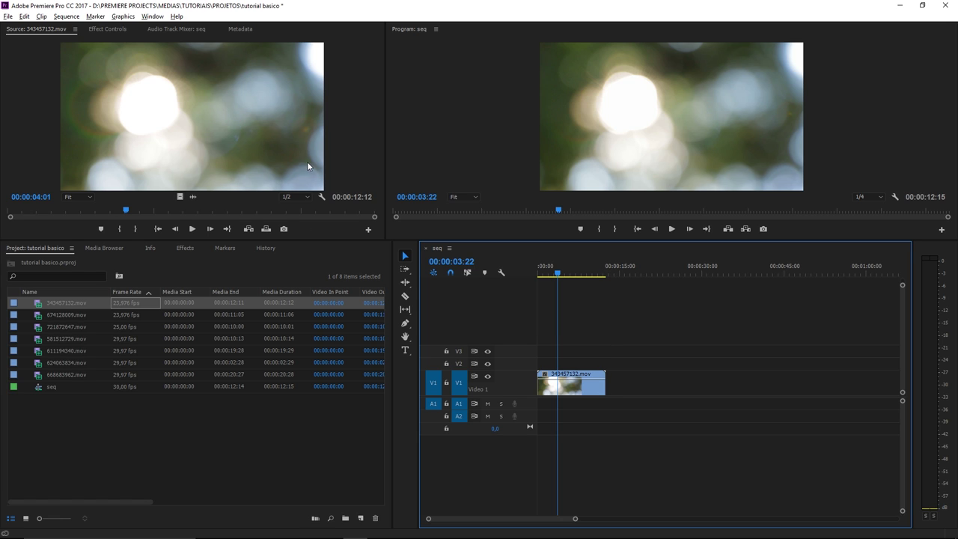
{"action": "left_click", "coordinate": [567, 271]}
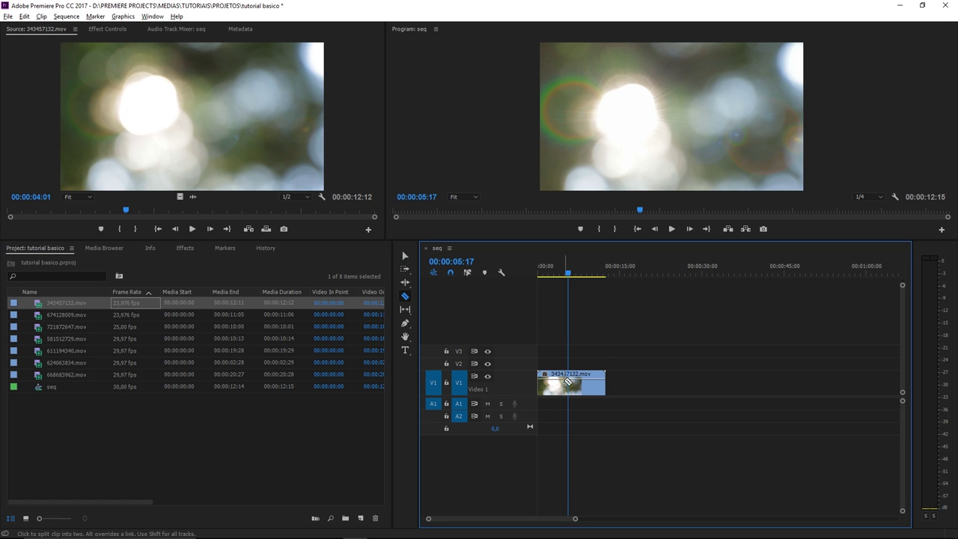
{"action": "key", "text": "equal"}
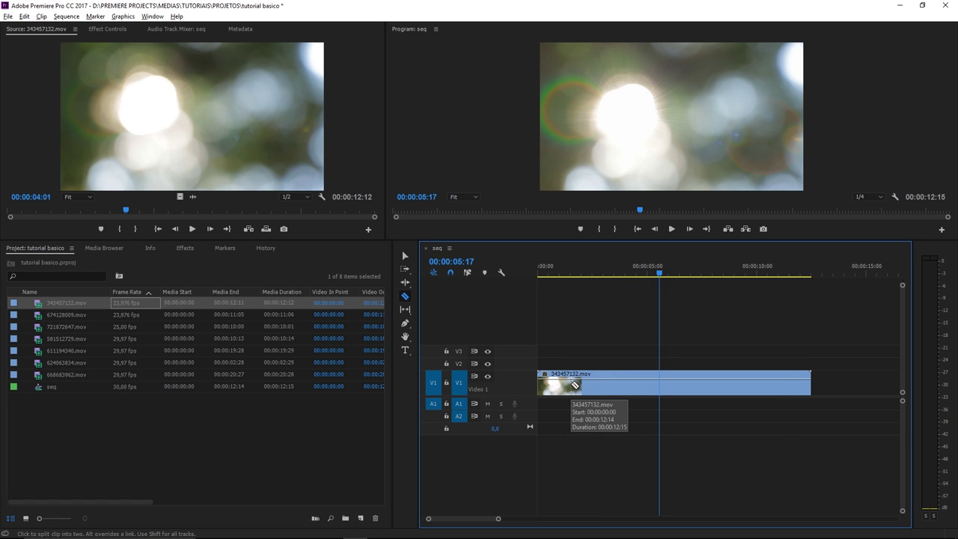
{"action": "left_click", "coordinate": [692, 386]}
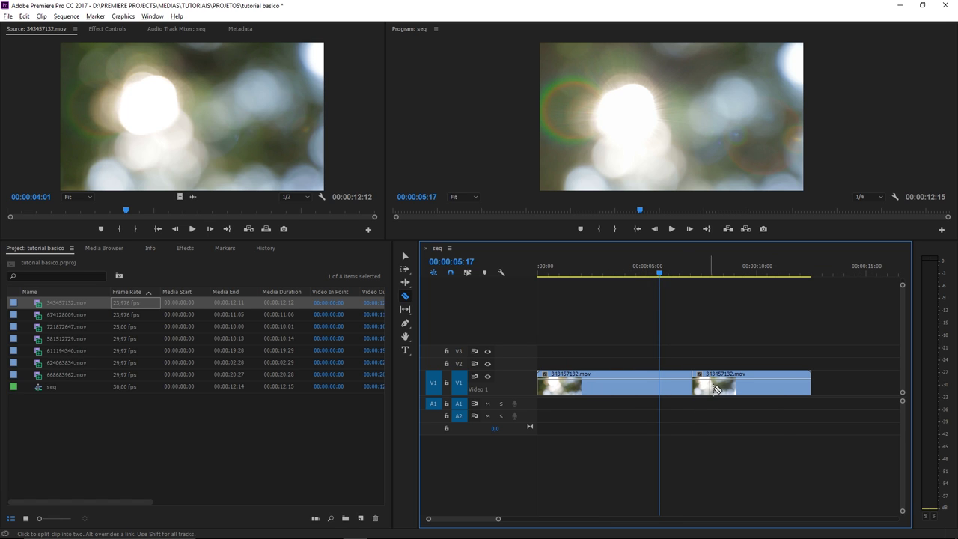
{"action": "left_click", "coordinate": [746, 385]}
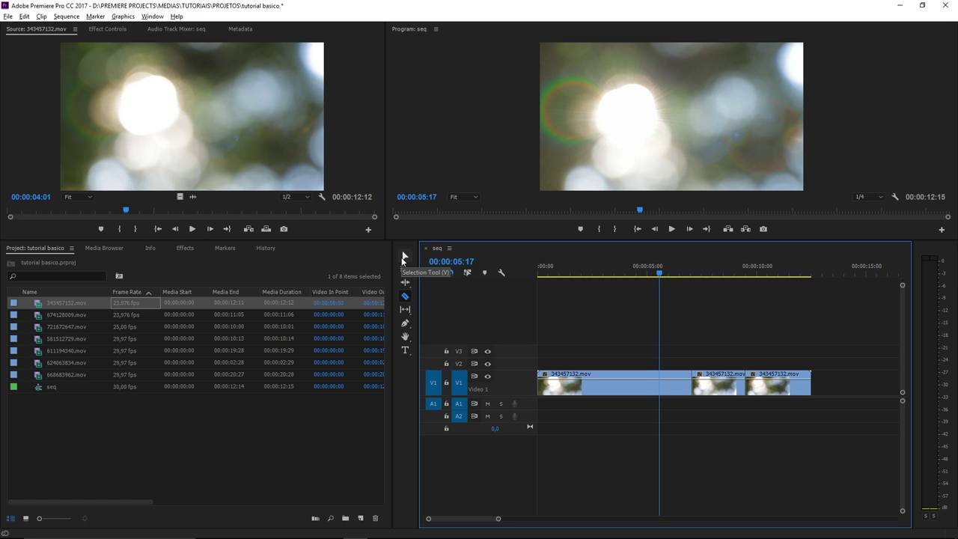
{"action": "left_click", "coordinate": [404, 258]}
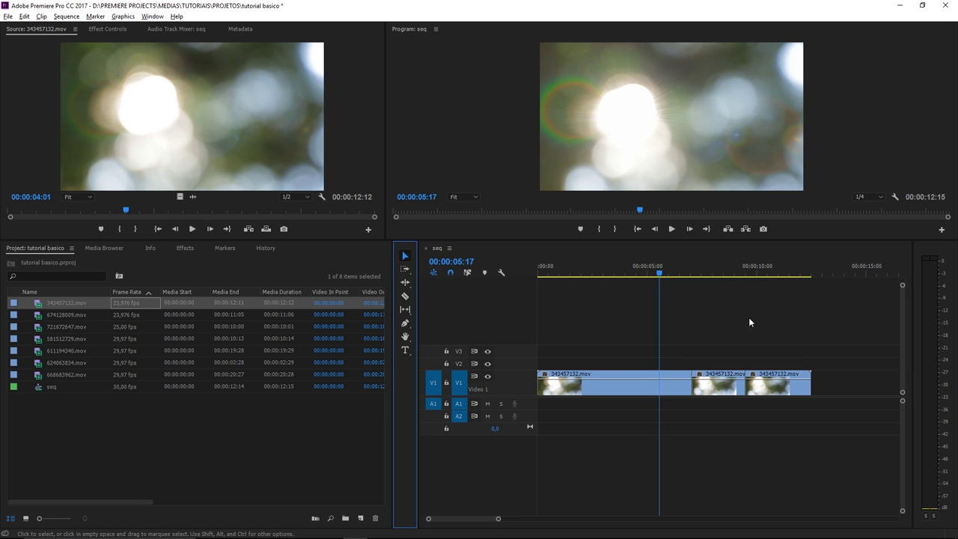
{"action": "left_click", "coordinate": [709, 273]}
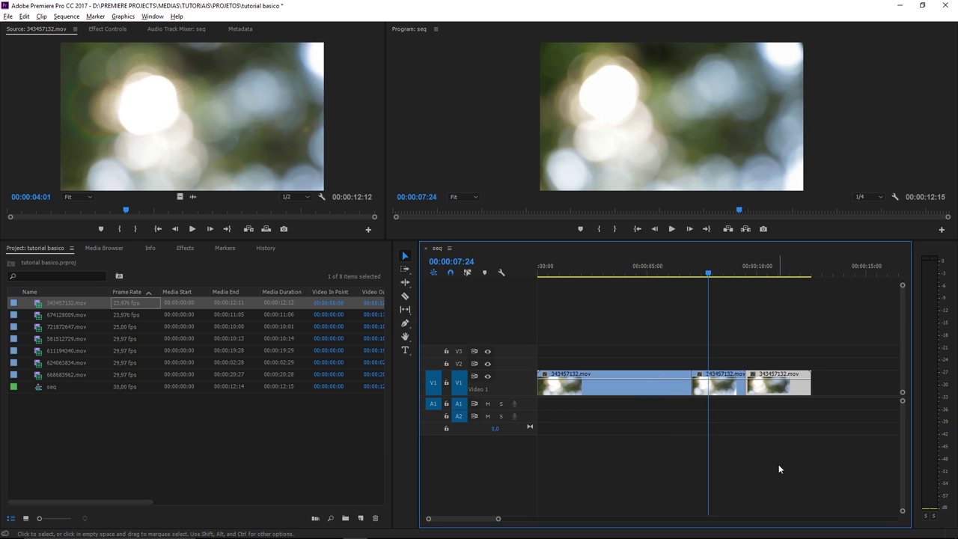
{"action": "key", "text": "Delete"}
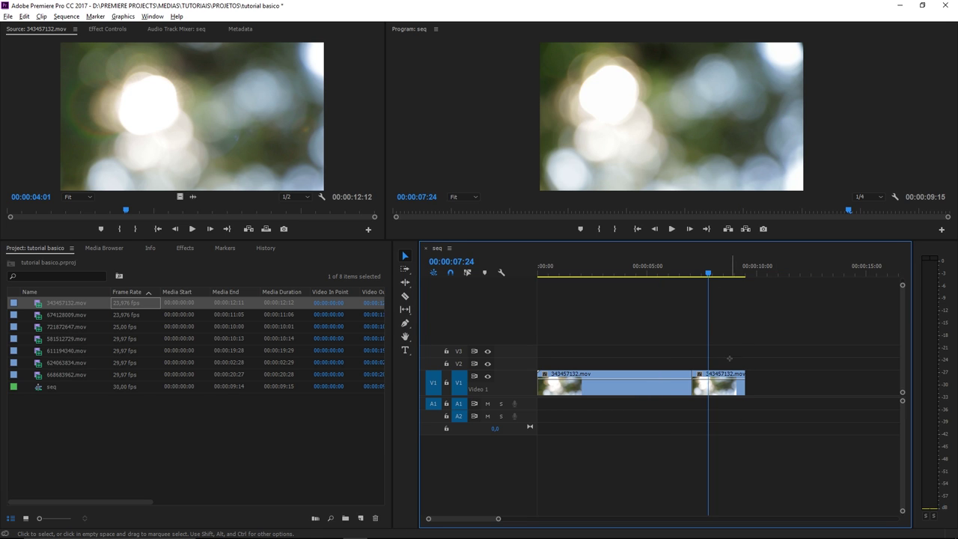
{"action": "left_click_drag", "start_coordinate": [750, 372], "coordinate": [756, 436]}
{"action": "key", "text": "Delete"}
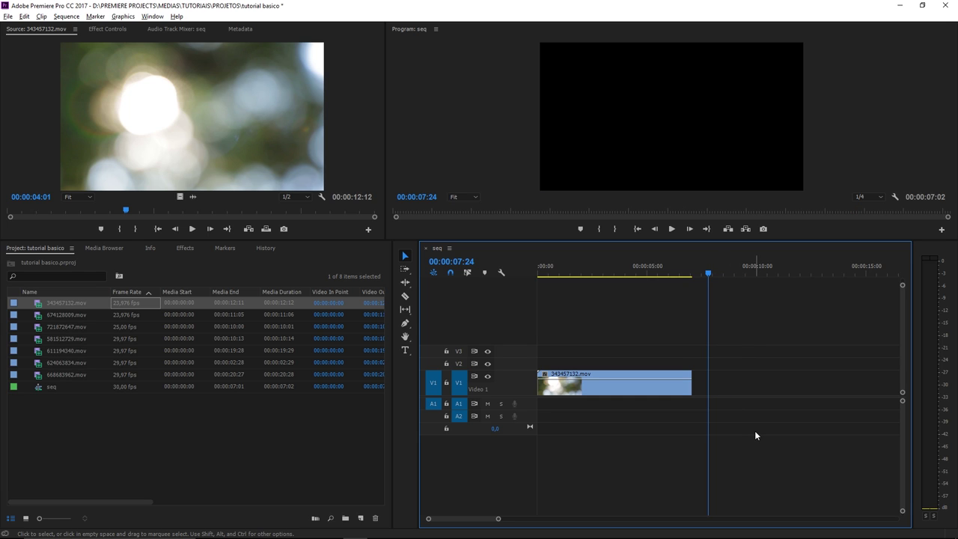
{"action": "key", "text": "ctrl+z"}
{"action": "key", "text": "ctrl+z"}
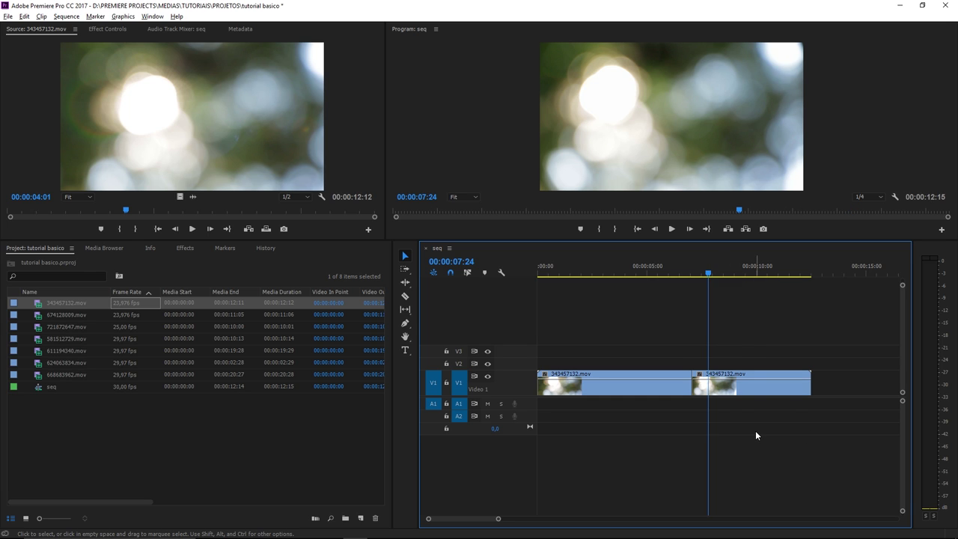
{"action": "key", "text": "ctrl+z"}
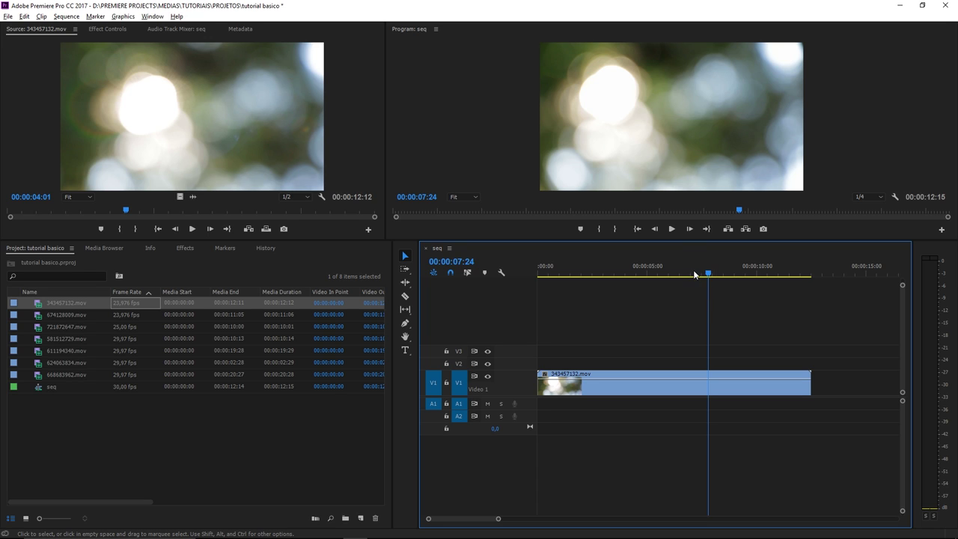
{"action": "left_click_drag", "start_coordinate": [709, 272], "coordinate": [677, 273]}
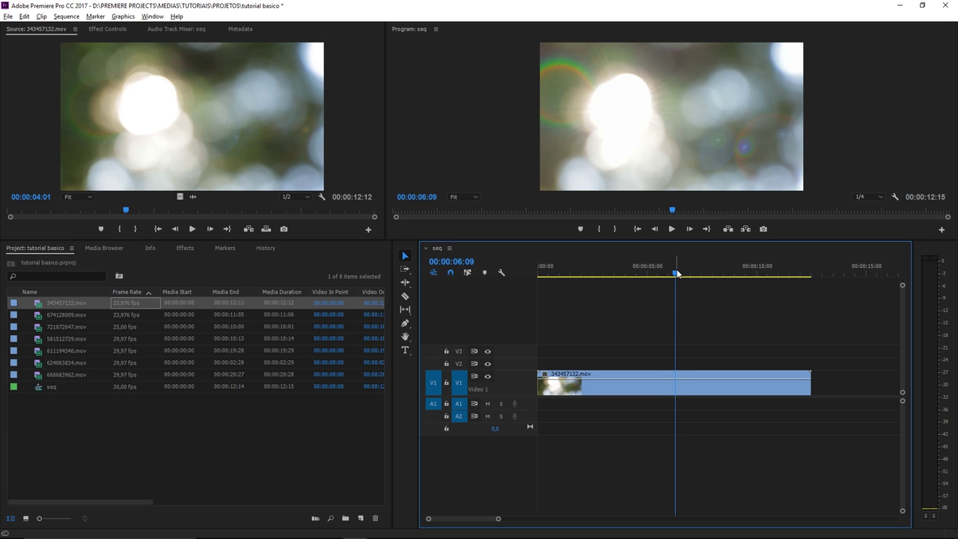
{"action": "key", "text": "ctrl+k"}
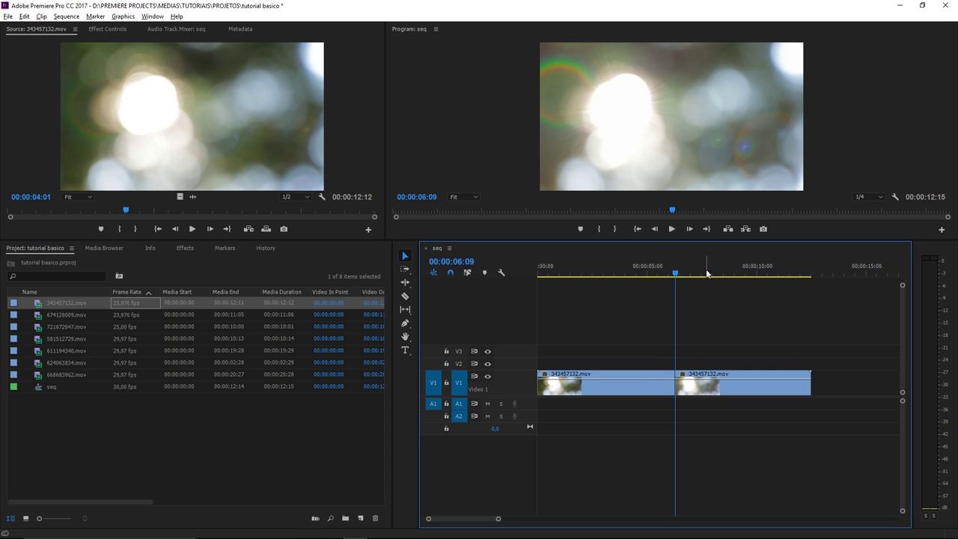
{"action": "left_click_drag", "start_coordinate": [706, 273], "coordinate": [739, 276]}
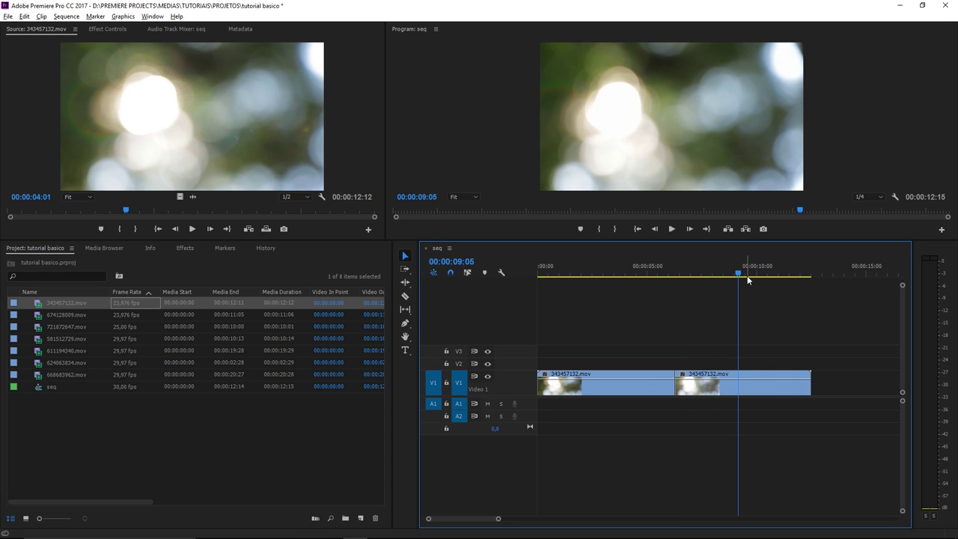
{"action": "key", "text": "ctrl+k"}
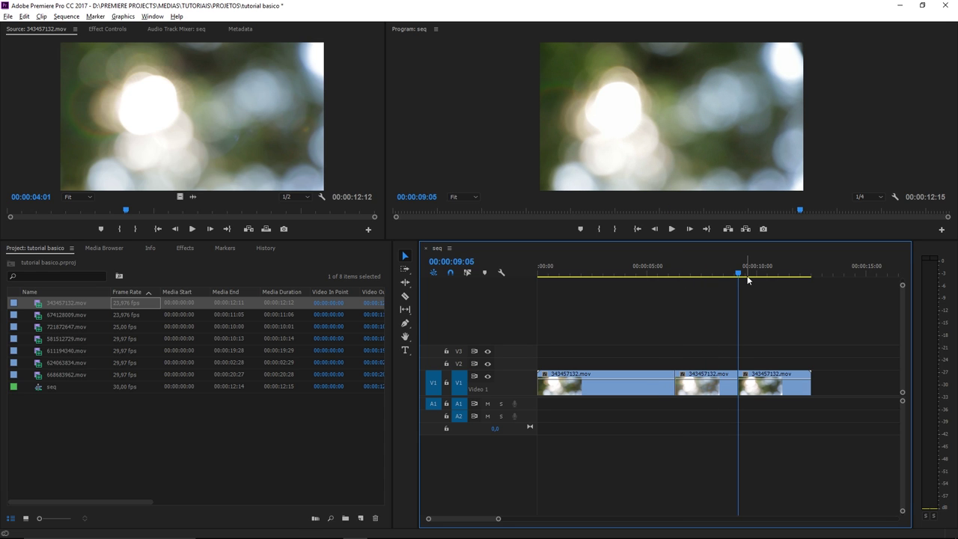
{"action": "key", "text": "ctrl+z"}
{"action": "key", "text": "ctrl+z"}
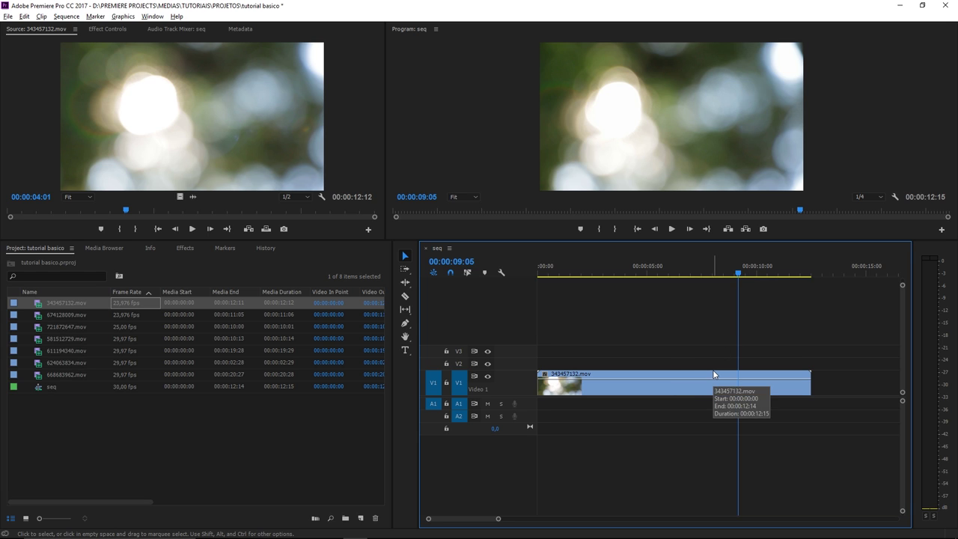
{"action": "key", "text": "c"}
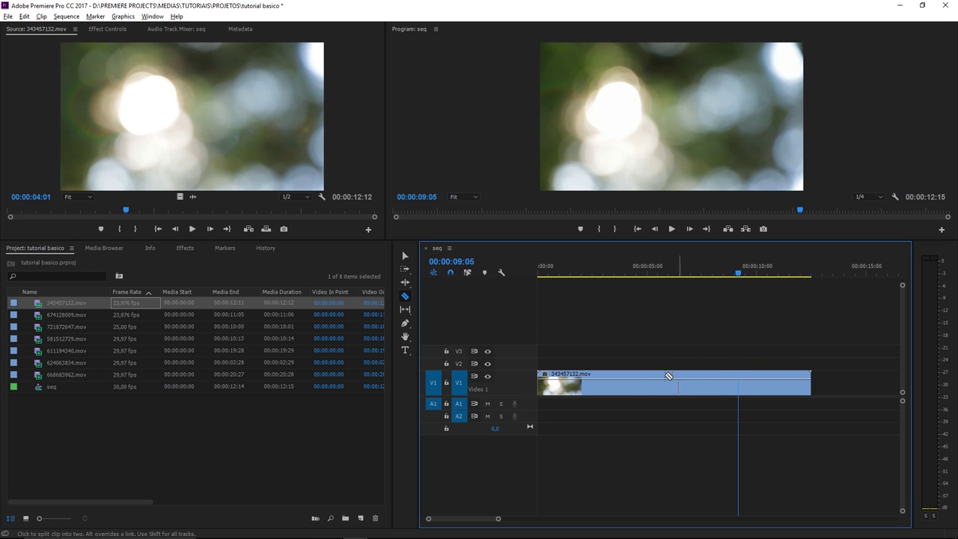
{"action": "left_click", "coordinate": [645, 382]}
{"action": "left_click", "coordinate": [664, 383]}
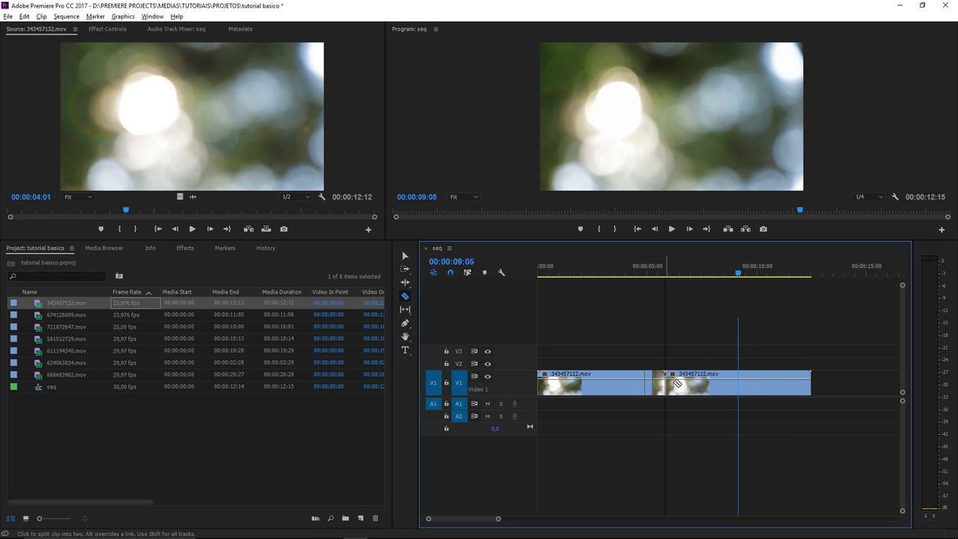
{"action": "left_click", "coordinate": [674, 383]}
{"action": "left_click", "coordinate": [684, 385]}
{"action": "left_click", "coordinate": [695, 386]}
{"action": "left_click", "coordinate": [707, 389]}
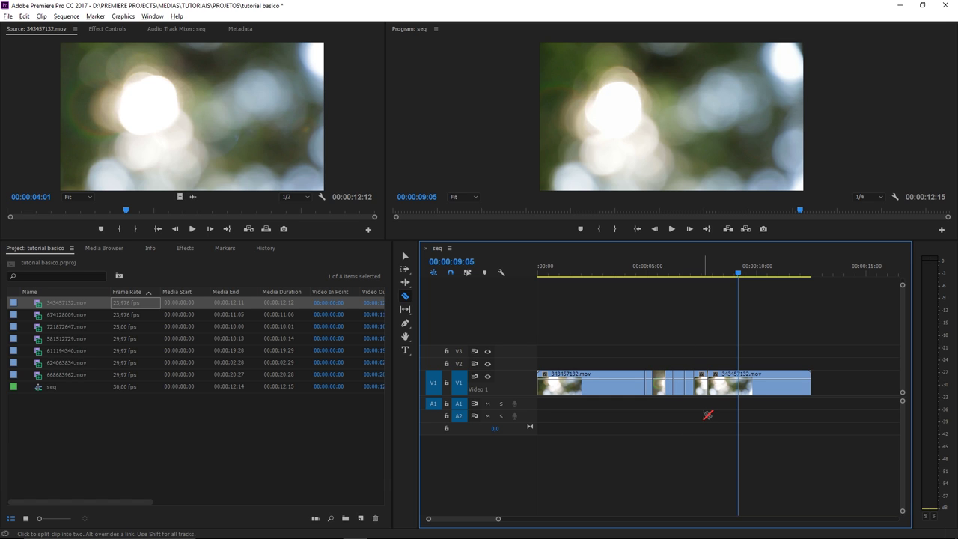
{"action": "key", "text": "ctrl+z"}
{"action": "key", "text": "ctrl+z"}
{"action": "key", "text": "ctrl+z"}
{"action": "key", "text": "ctrl+z"}
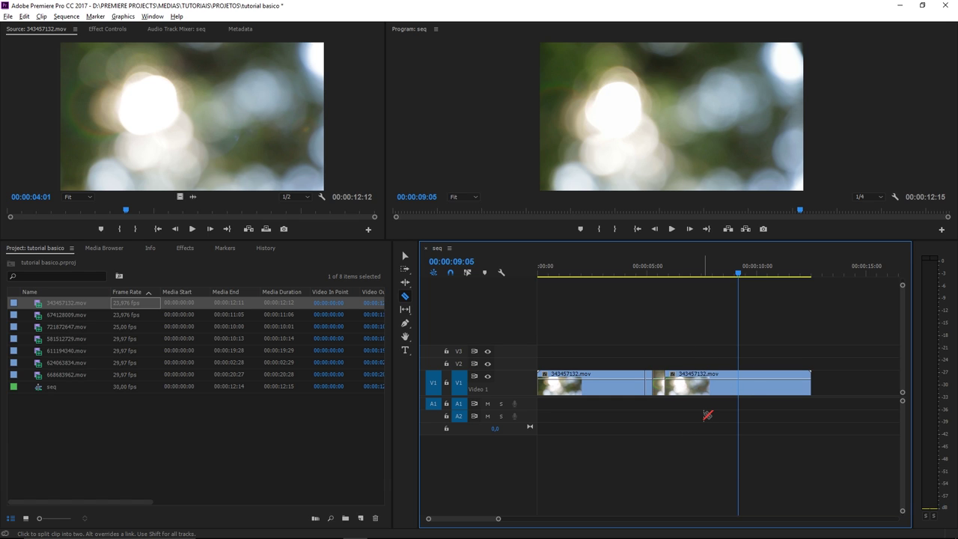
{"action": "key", "text": "ctrl+z"}
{"action": "key", "text": "ctrl+z"}
{"action": "key", "text": "ctrl+z"}
{"action": "left_click", "coordinate": [609, 271]}
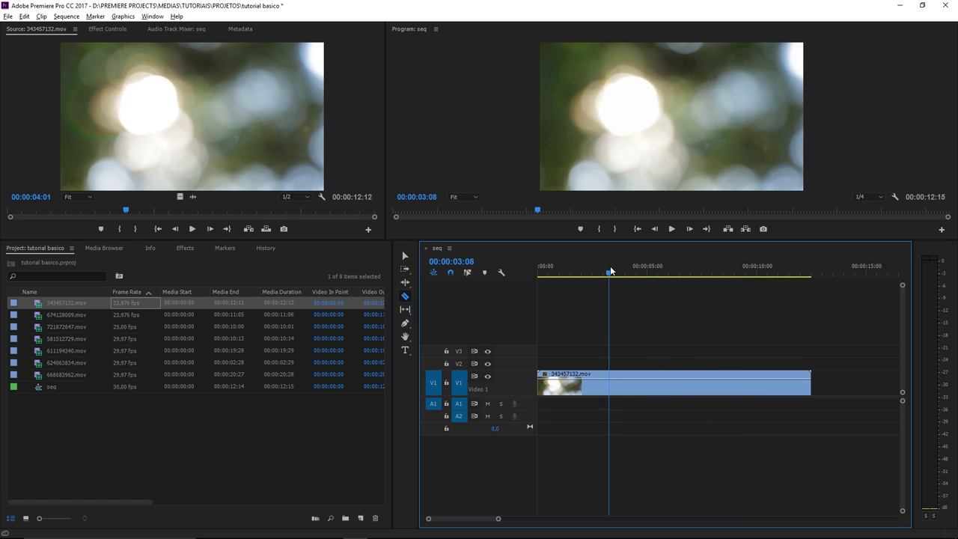
{"action": "left_click_drag", "start_coordinate": [609, 272], "coordinate": [530, 281]}
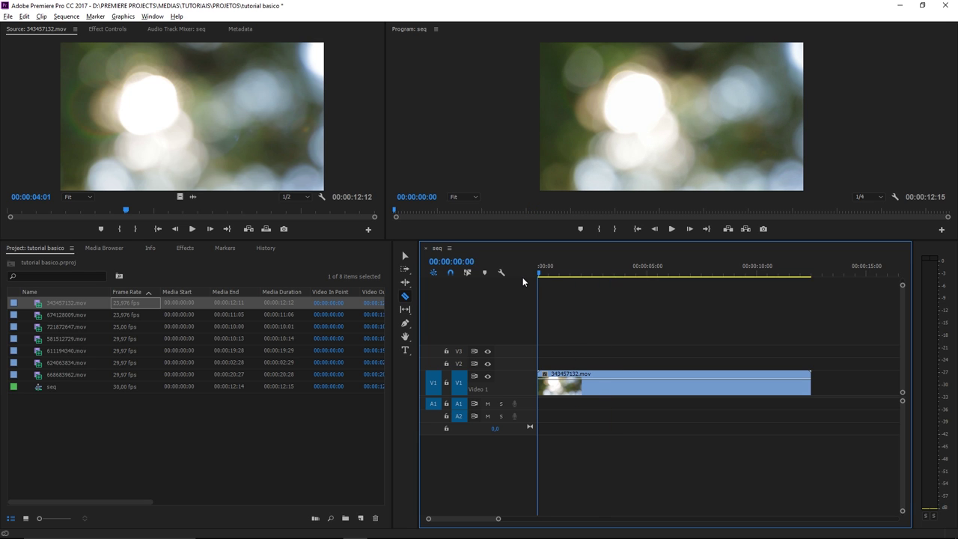
Cut the clip at 00:00:05:27 with the Razor and delete the piece after the cut.
{"action": "key", "text": "space"}
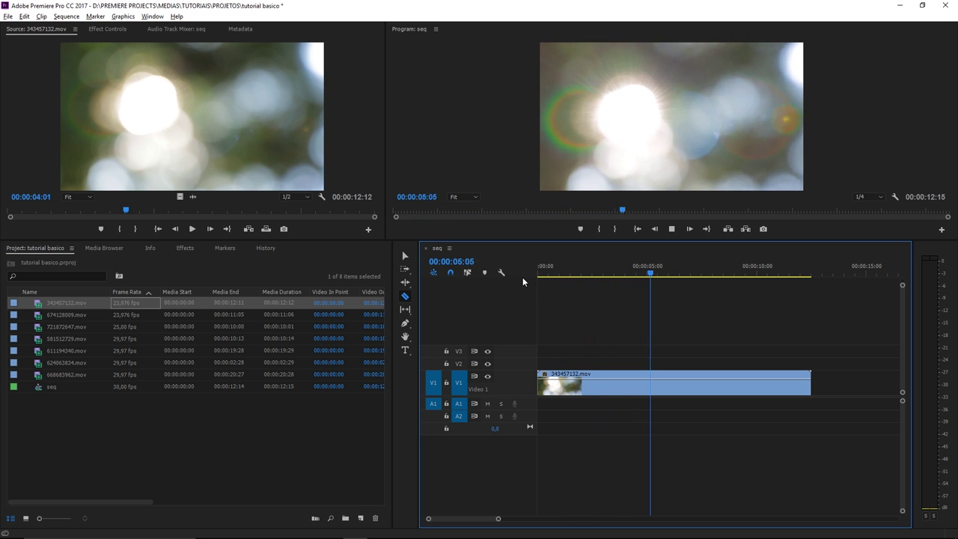
{"action": "key", "text": "space"}
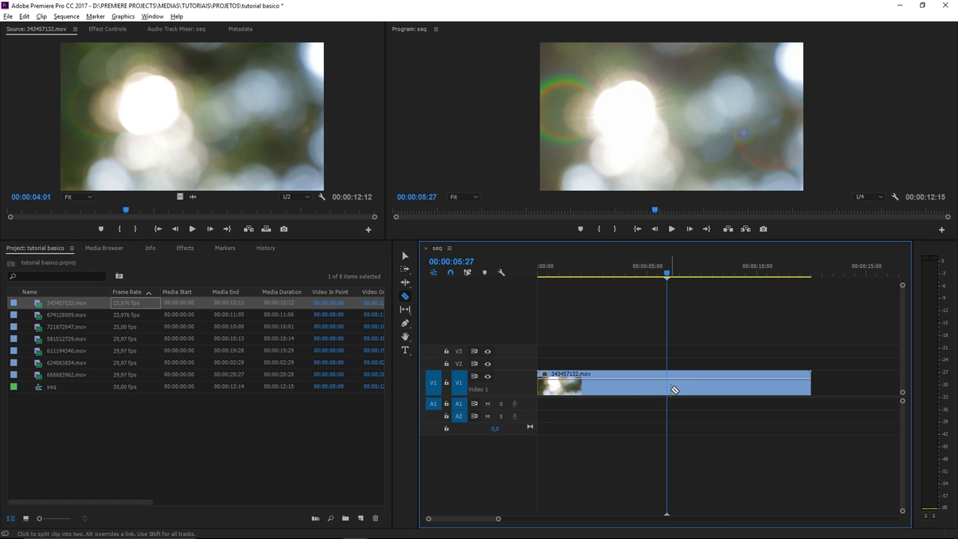
{"action": "left_click", "coordinate": [673, 390]}
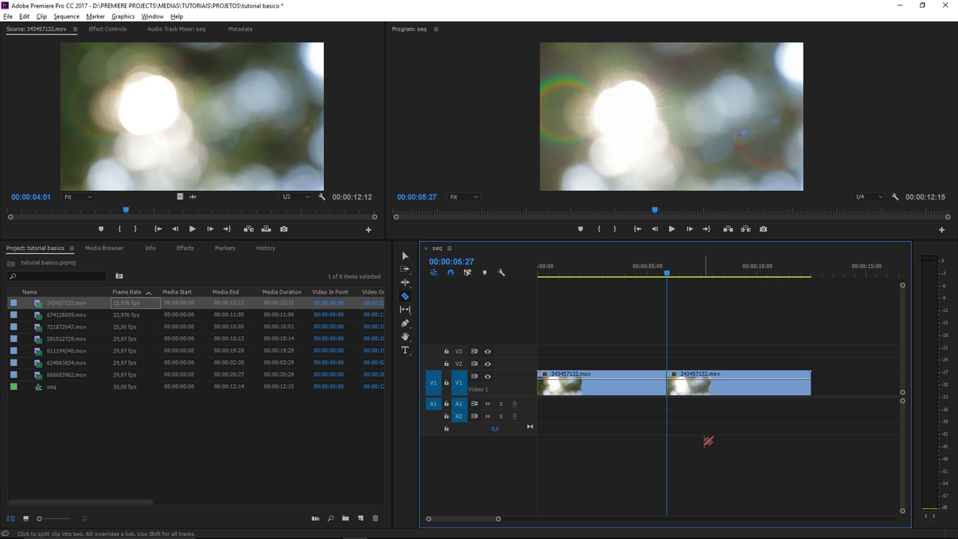
{"action": "key", "text": "v"}
{"action": "left_click", "coordinate": [736, 383]}
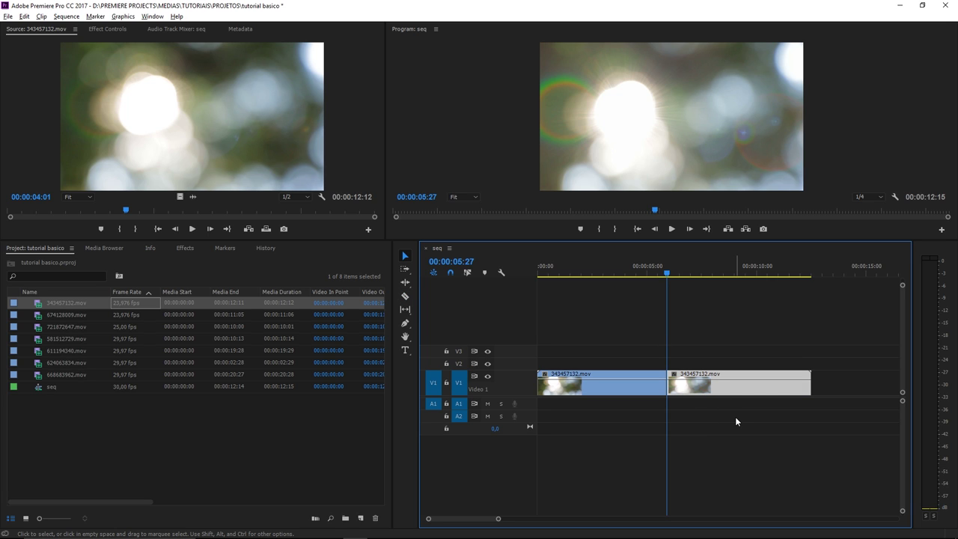
{"action": "key", "text": "Delete"}
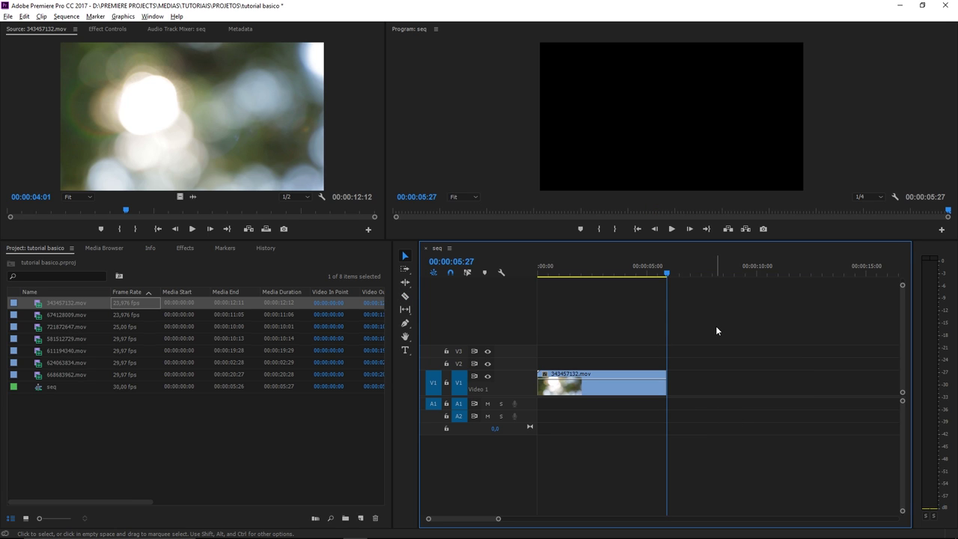
Zoom the timeline out and play back the trimmed sequence from the start.
{"action": "key", "text": "minus"}
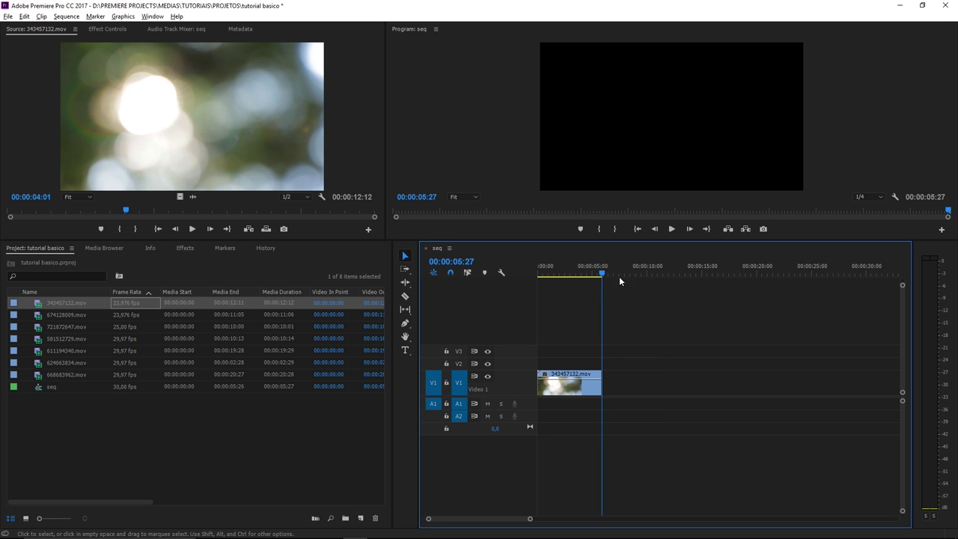
{"action": "left_click", "coordinate": [572, 269]}
{"action": "left_click_drag", "start_coordinate": [572, 269], "coordinate": [537, 270]}
{"action": "key", "text": "space"}
{"action": "left_click", "coordinate": [559, 269]}
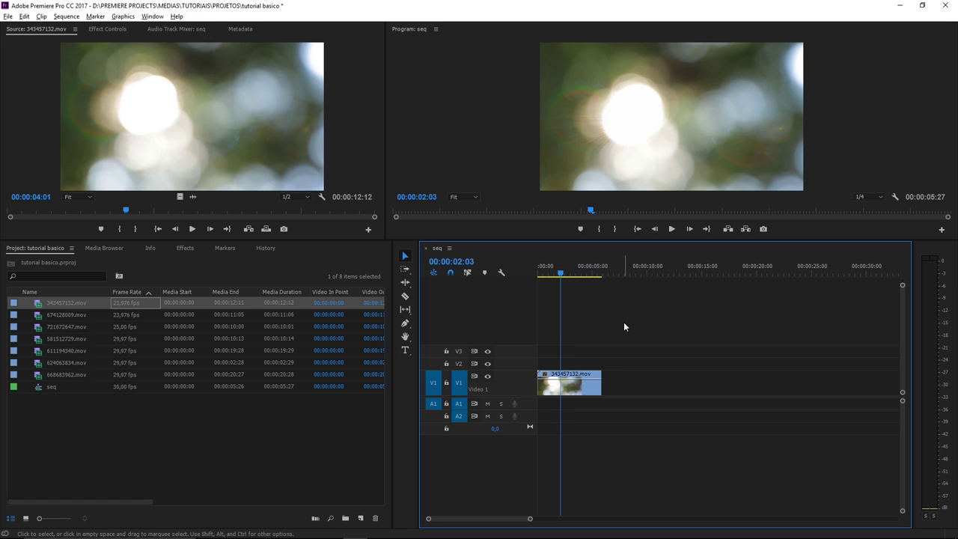
Zoom in and place the playhead exactly at the clip's end, 00:00:05:27.
{"action": "key", "text": "equal"}
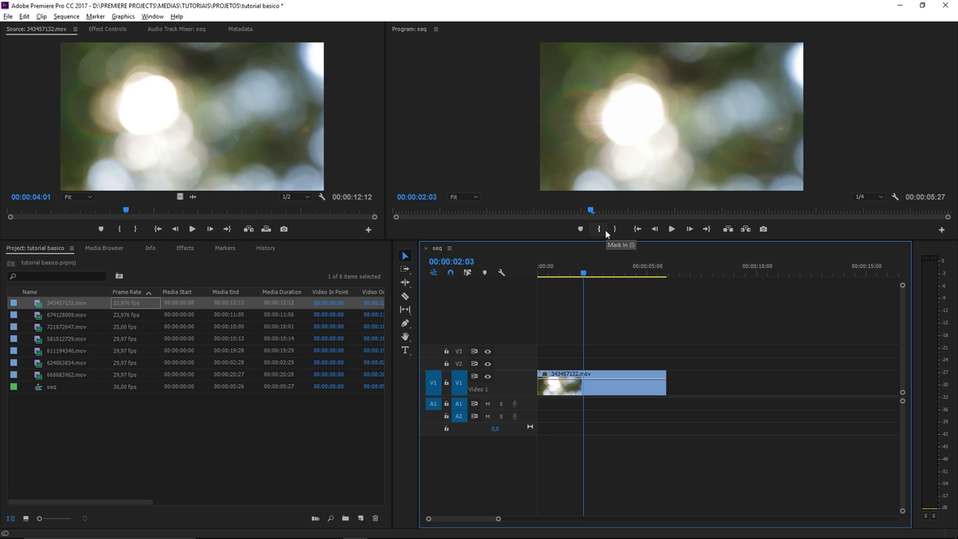
{"action": "left_click", "coordinate": [570, 275]}
{"action": "left_click_drag", "start_coordinate": [570, 276], "coordinate": [525, 277]}
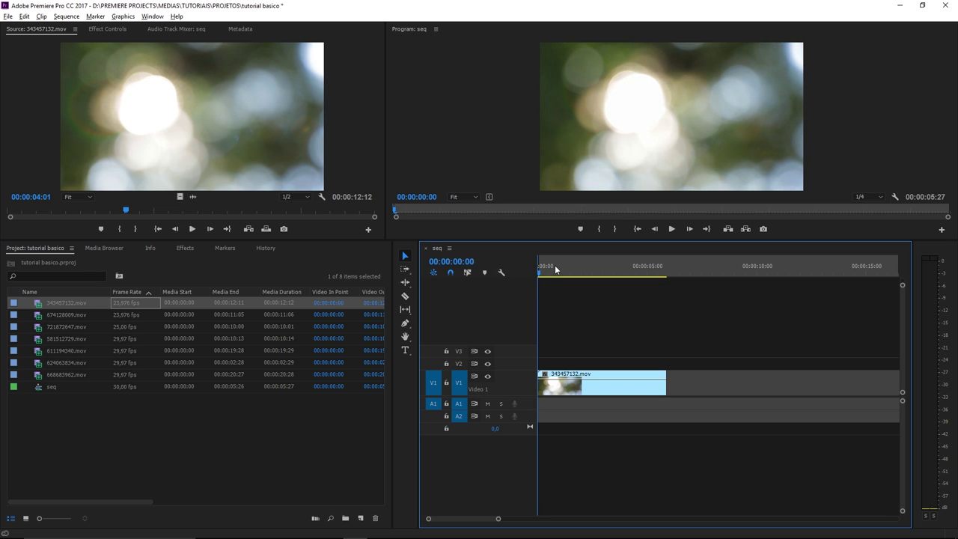
{"action": "left_click", "coordinate": [581, 271]}
{"action": "left_click_drag", "start_coordinate": [583, 264], "coordinate": [669, 271]}
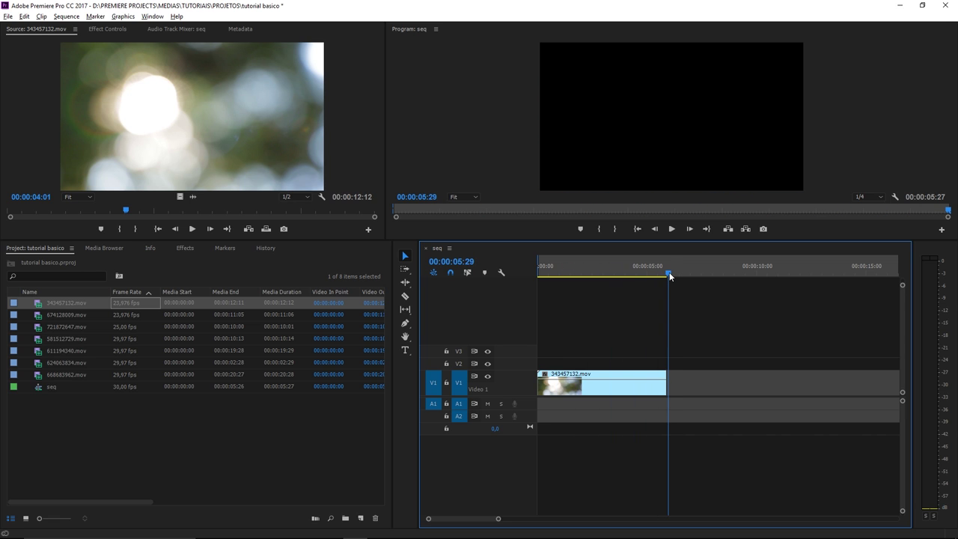
{"action": "key", "text": "equal"}
{"action": "key", "text": "equal"}
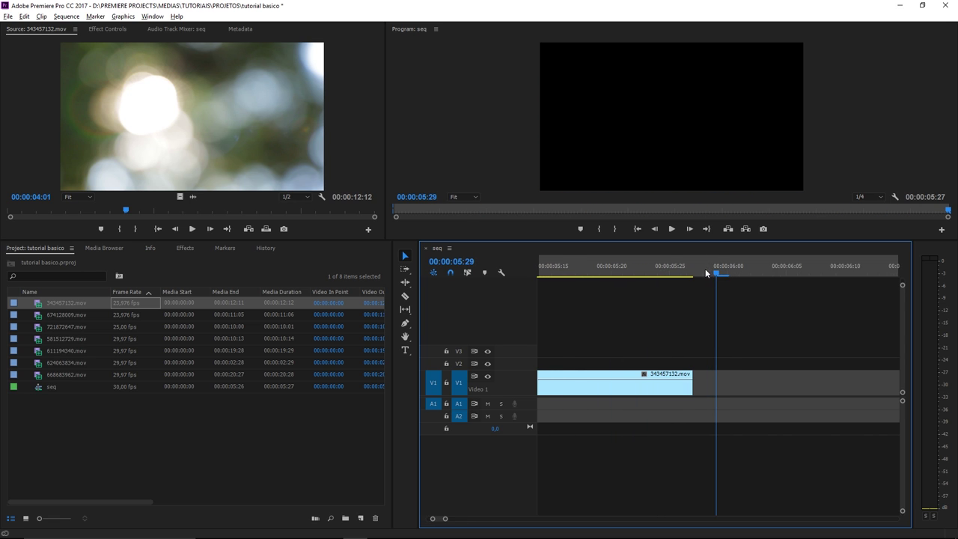
{"action": "key", "text": "equal"}
{"action": "left_click_drag", "start_coordinate": [716, 271], "coordinate": [675, 278]}
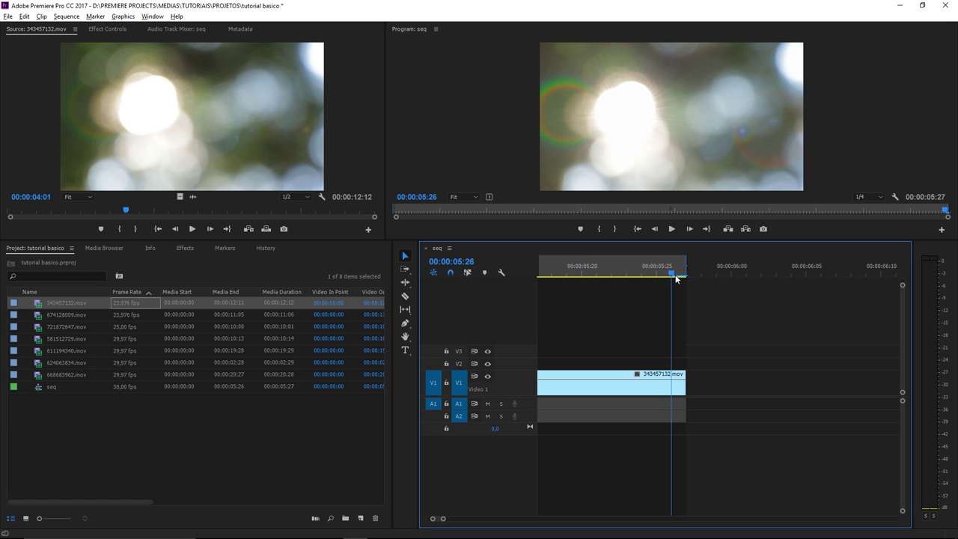
Set an Out point at 00:00:03:01, then drag it toward the clip's end.
{"action": "key", "text": "minus"}
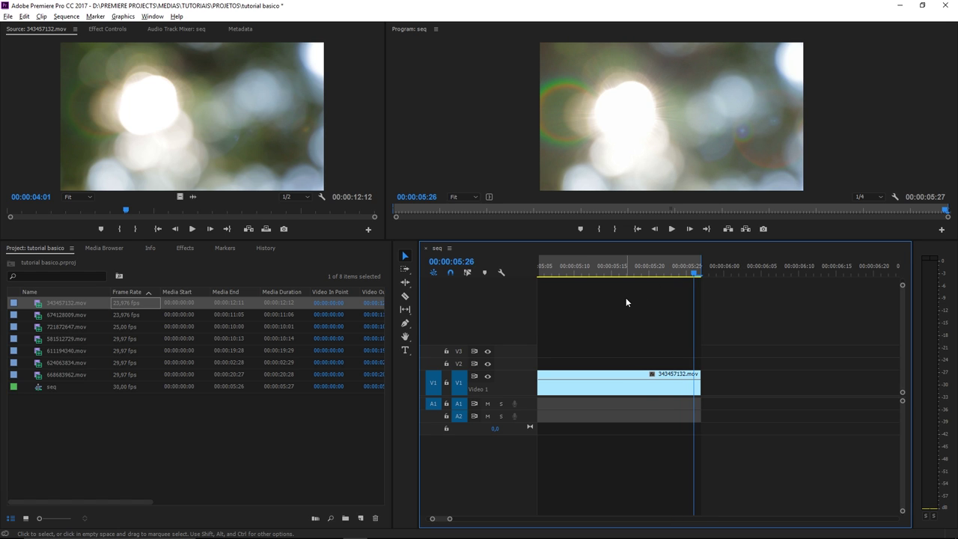
{"action": "key", "text": "backslash"}
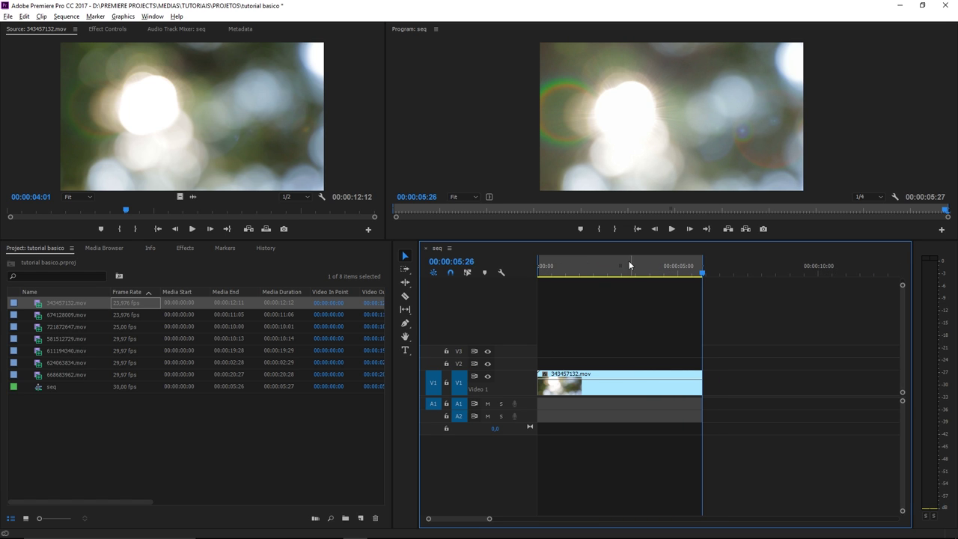
{"action": "left_click", "coordinate": [624, 267]}
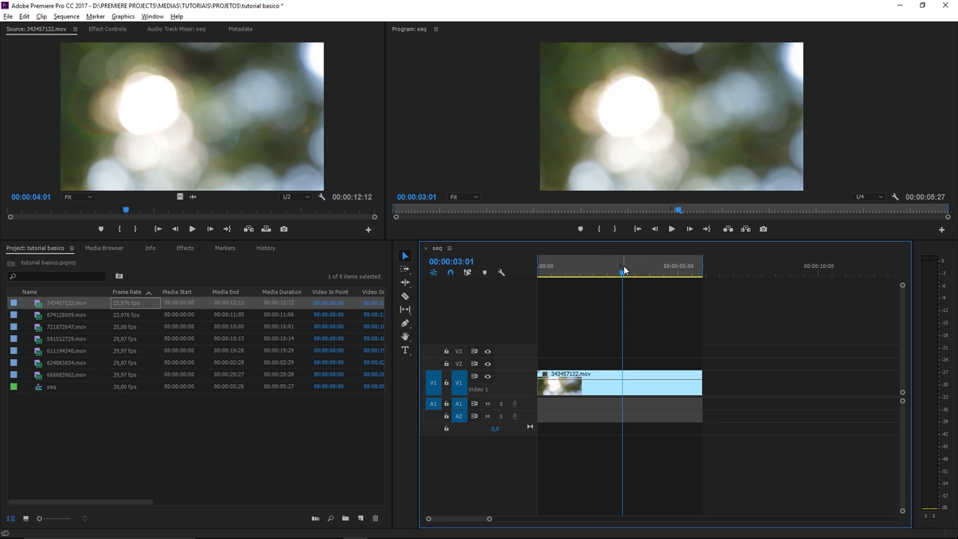
{"action": "key", "text": "o"}
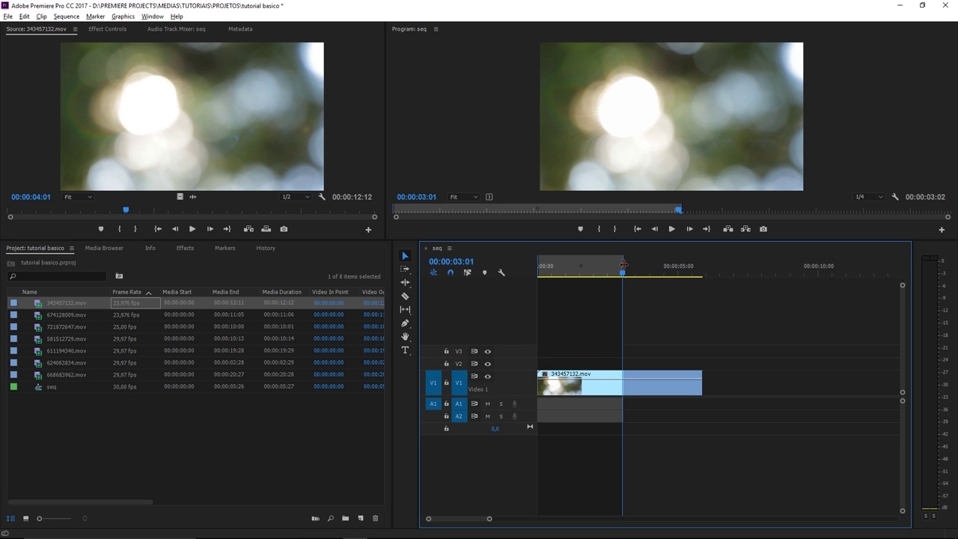
{"action": "left_click_drag", "start_coordinate": [624, 265], "coordinate": [698, 273]}
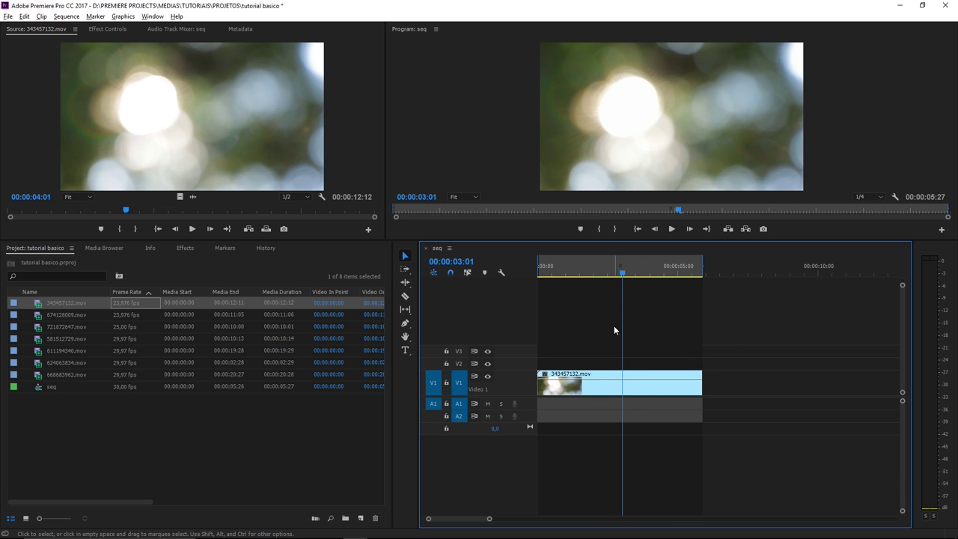
{"action": "left_click_drag", "start_coordinate": [625, 262], "coordinate": [648, 266]}
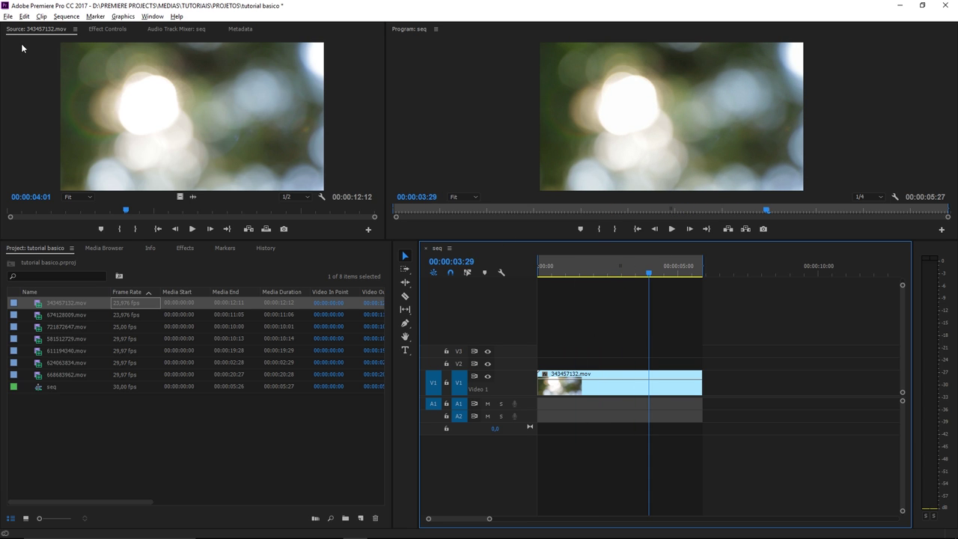
{"action": "left_click", "coordinate": [7, 16]}
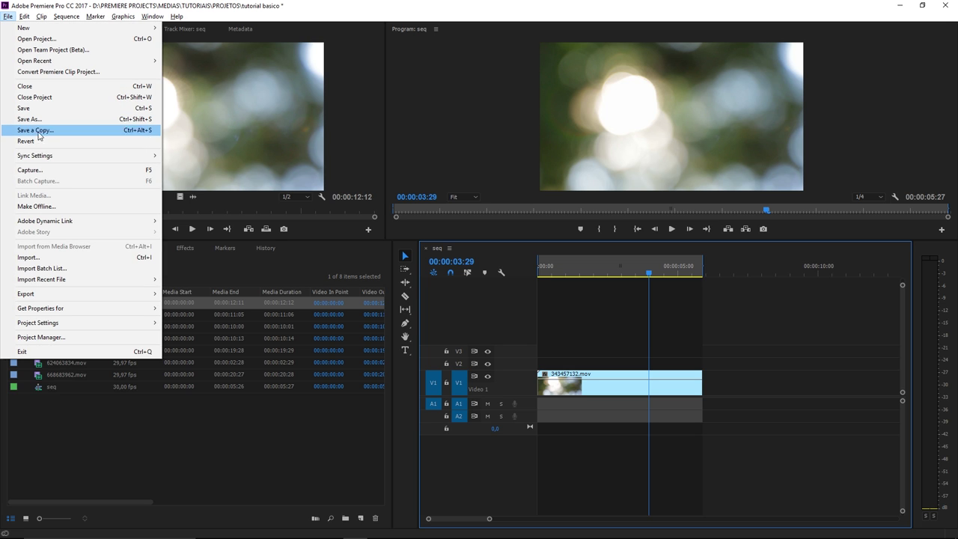
{"action": "mouse_move", "coordinate": [97, 295]}
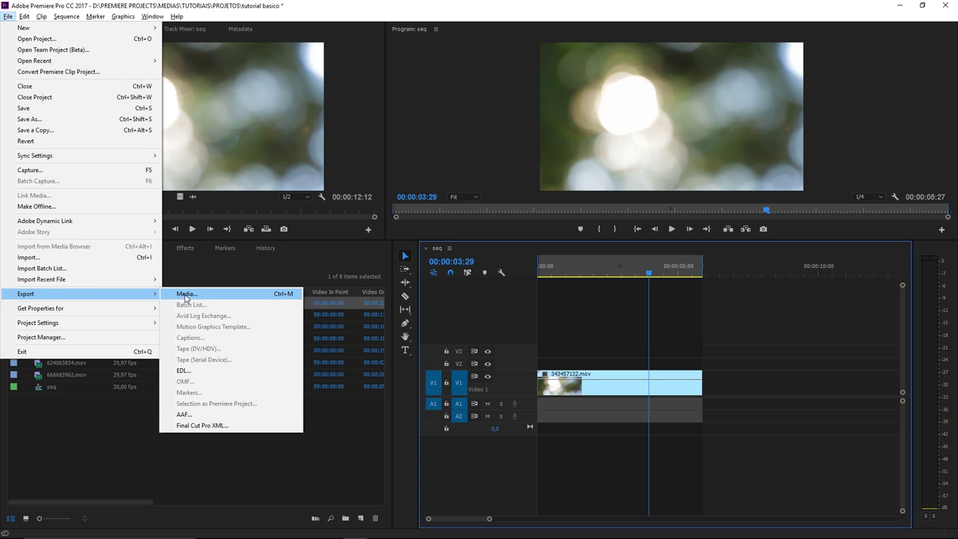
{"action": "left_click", "coordinate": [185, 296]}
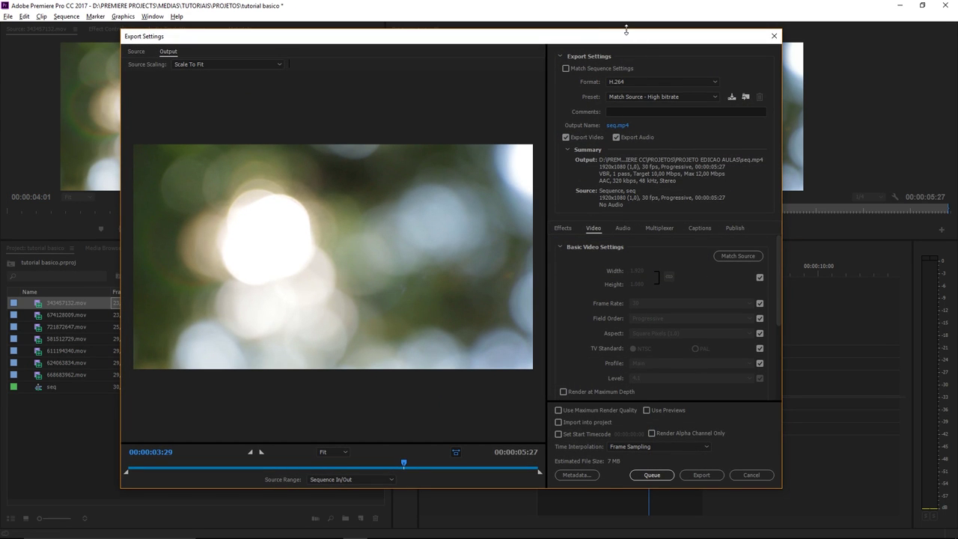
{"action": "left_click_drag", "start_coordinate": [625, 30], "coordinate": [626, 1]}
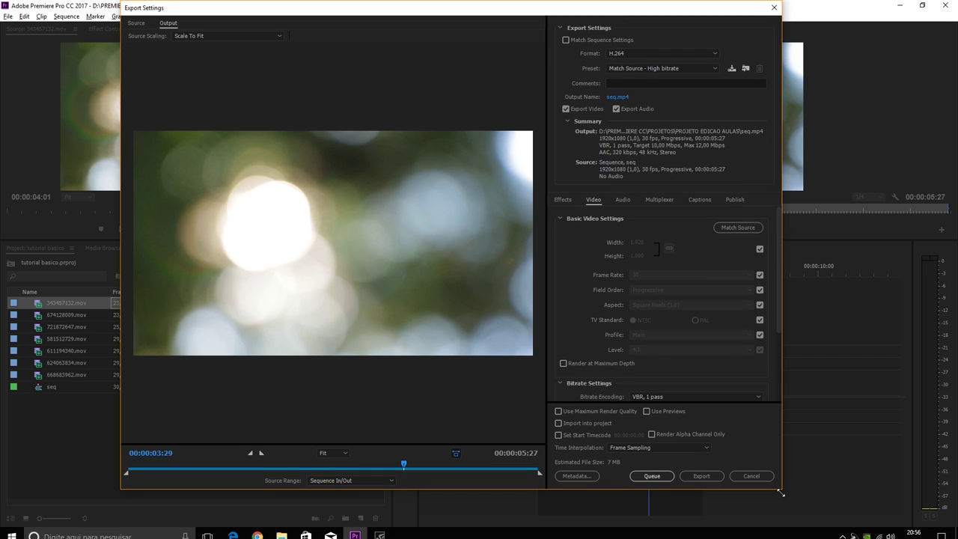
{"action": "left_click_drag", "start_coordinate": [780, 492], "coordinate": [903, 510]}
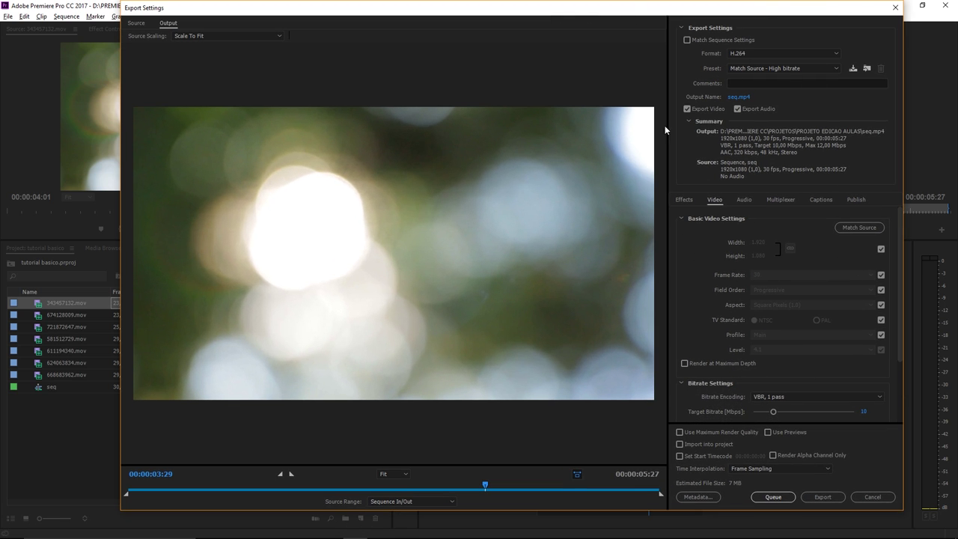
{"action": "mouse_move", "coordinate": [655, 10]}
{"action": "left_mouse_down"}
{"action": "mouse_move", "coordinate": [607, 27]}
{"action": "mouse_move", "coordinate": [613, 18]}
{"action": "left_mouse_up"}
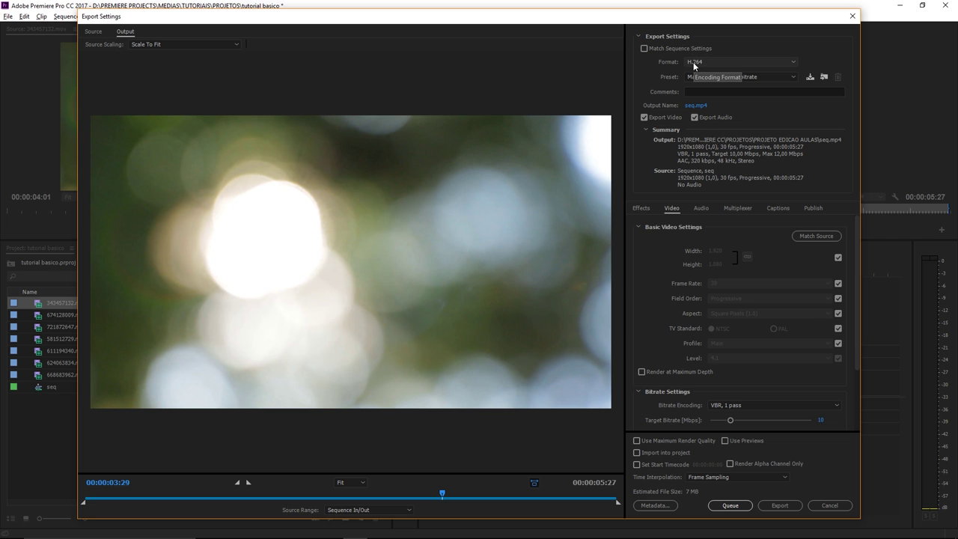
{"action": "left_click", "coordinate": [693, 62]}
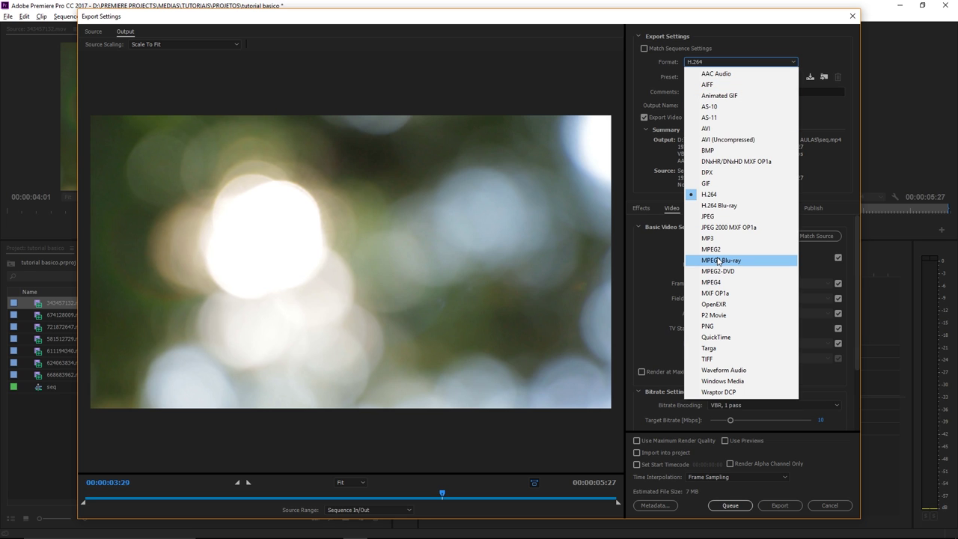
{"action": "left_click", "coordinate": [672, 22]}
{"action": "left_click_drag", "start_coordinate": [672, 22], "coordinate": [669, 21]}
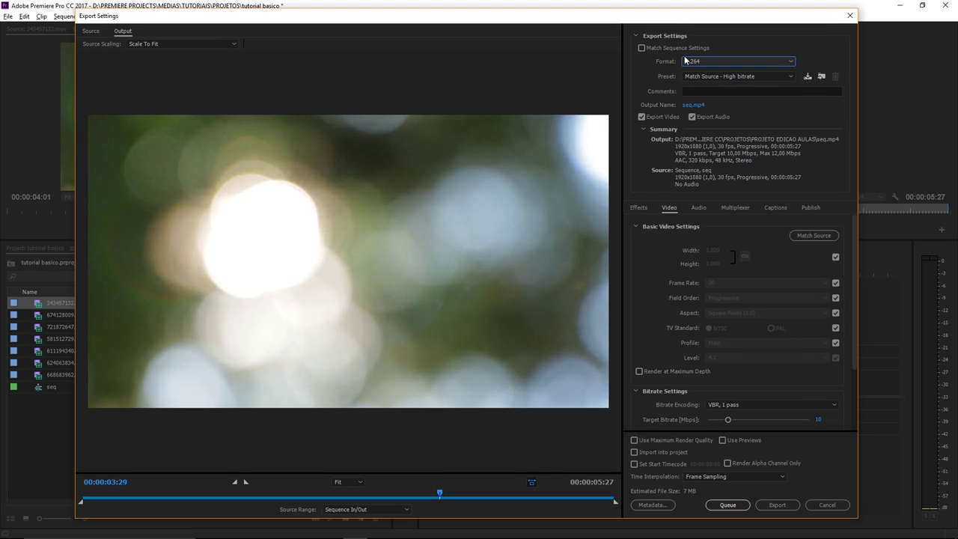
{"action": "left_click", "coordinate": [687, 60]}
{"action": "left_click", "coordinate": [714, 197]}
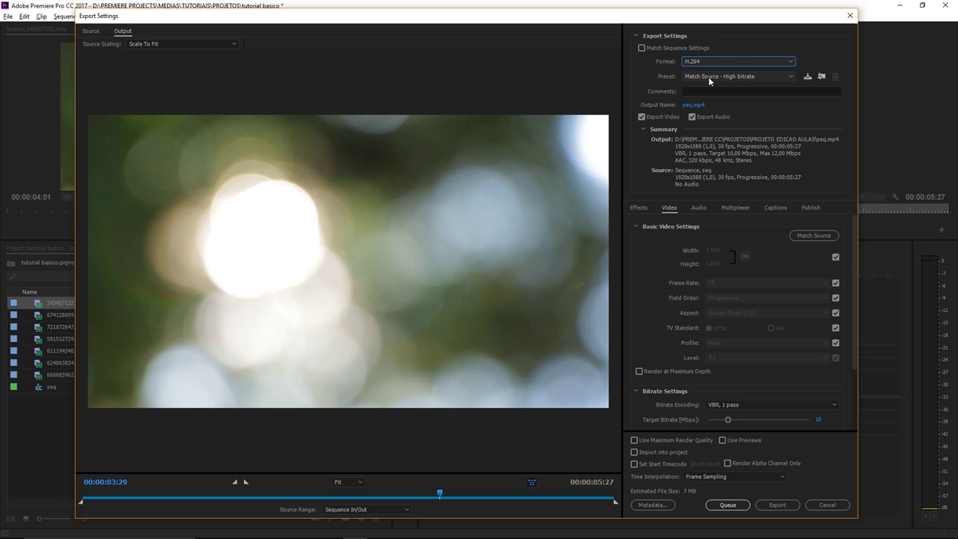
Replace the Match Source - High bitrate preset with YouTube 1080p HD.
{"action": "left_click", "coordinate": [690, 77]}
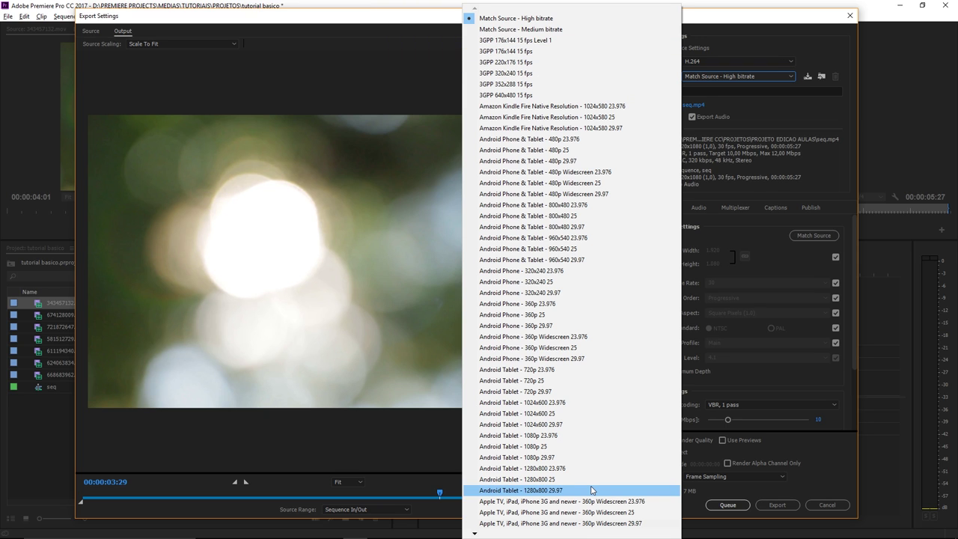
{"action": "scroll", "coordinate": [591, 490], "scroll_direction": "down", "scroll_amount": 20}
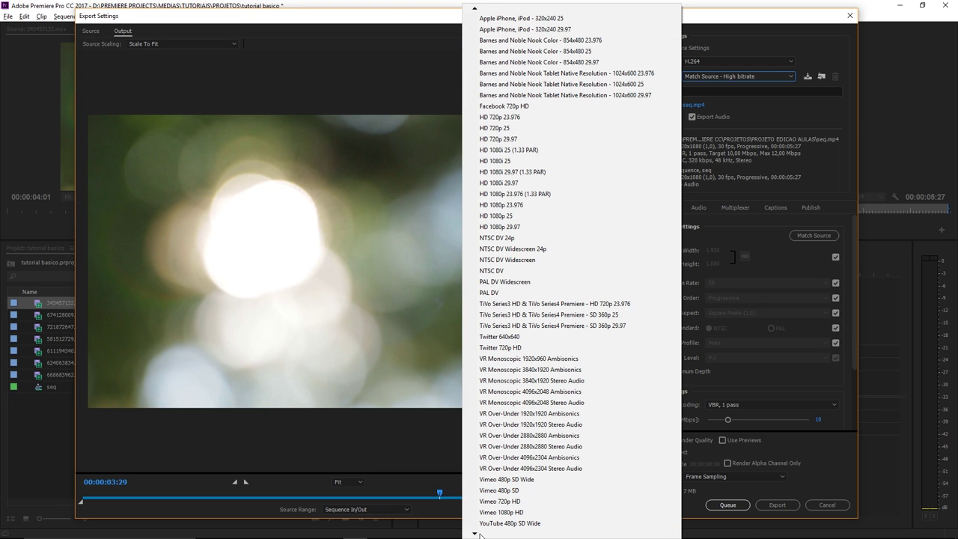
{"action": "mouse_move", "coordinate": [479, 536]}
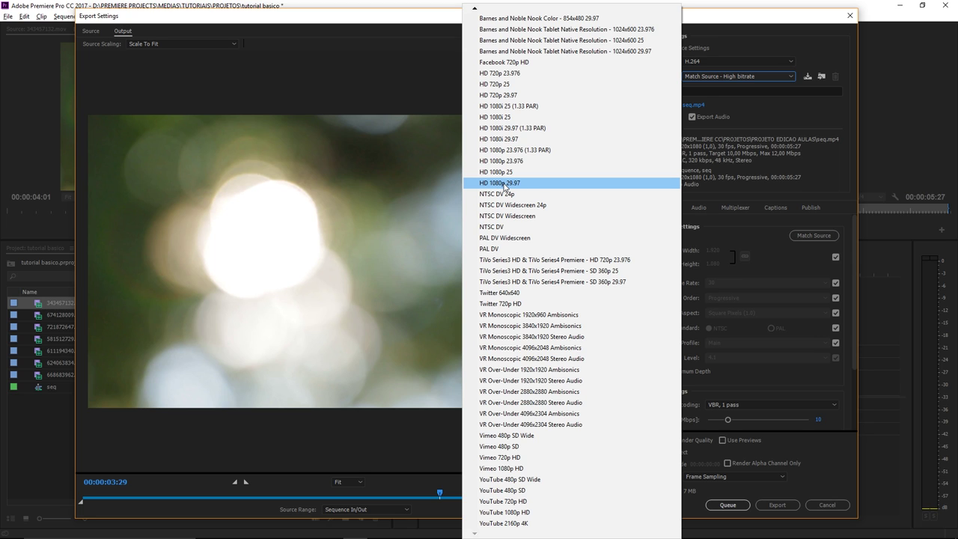
{"action": "left_click", "coordinate": [777, 33]}
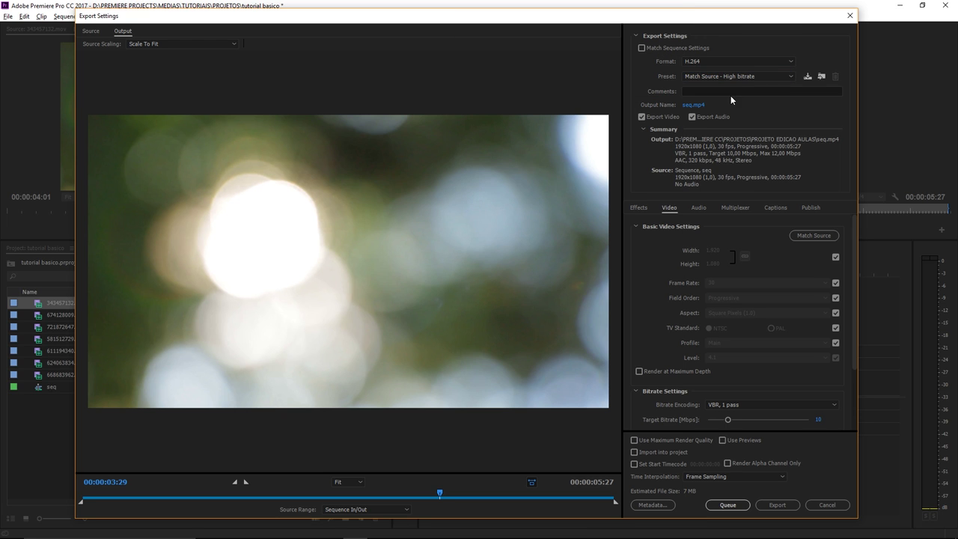
{"action": "left_click", "coordinate": [719, 76]}
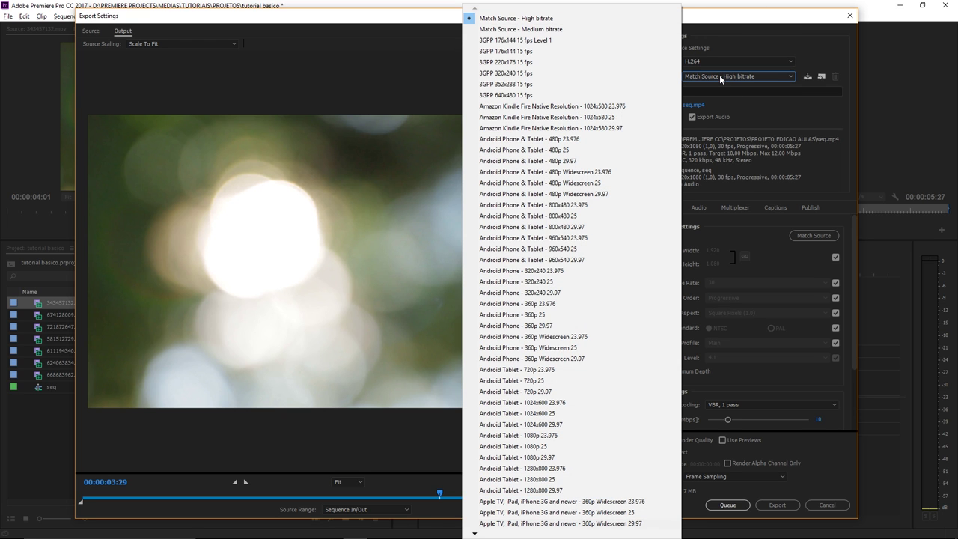
{"action": "scroll", "coordinate": [647, 494], "scroll_direction": "down", "scroll_amount": 10}
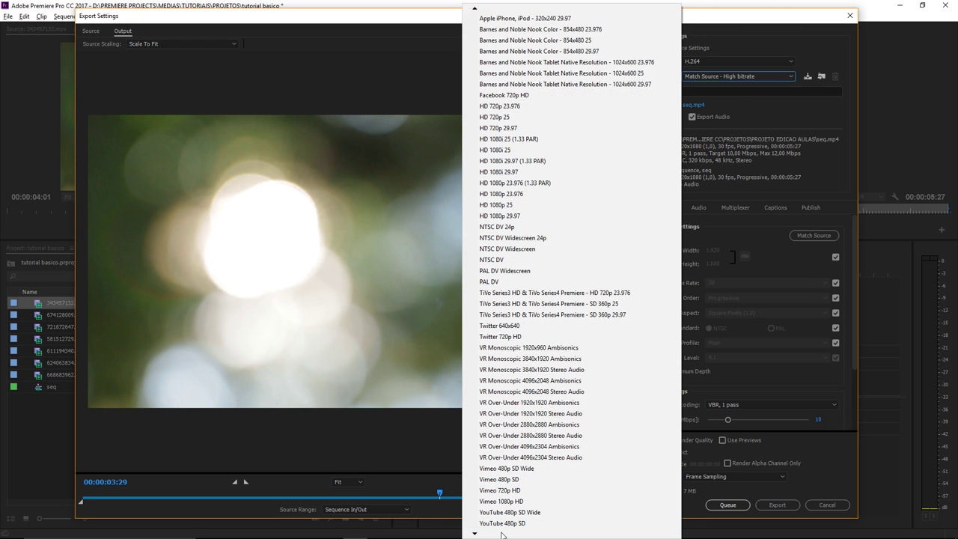
{"action": "left_click", "coordinate": [528, 514]}
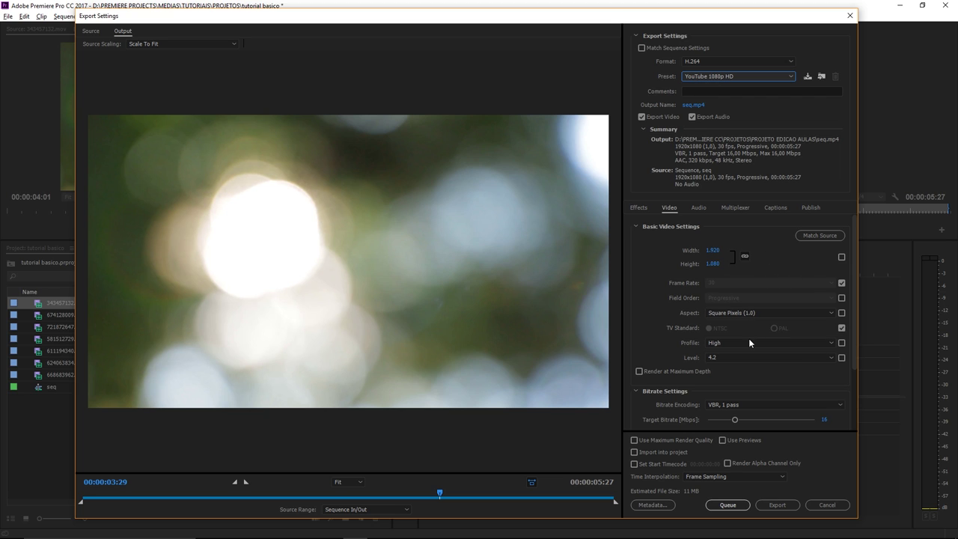
Review the Audio settings (48000 Hz stereo AAC, 320 kbps) and Video settings, then show the Format list.
{"action": "mouse_move", "coordinate": [852, 327]}
{"action": "left_mouse_down"}
{"action": "mouse_move", "coordinate": [857, 382]}
{"action": "mouse_move", "coordinate": [849, 295]}
{"action": "left_mouse_up"}
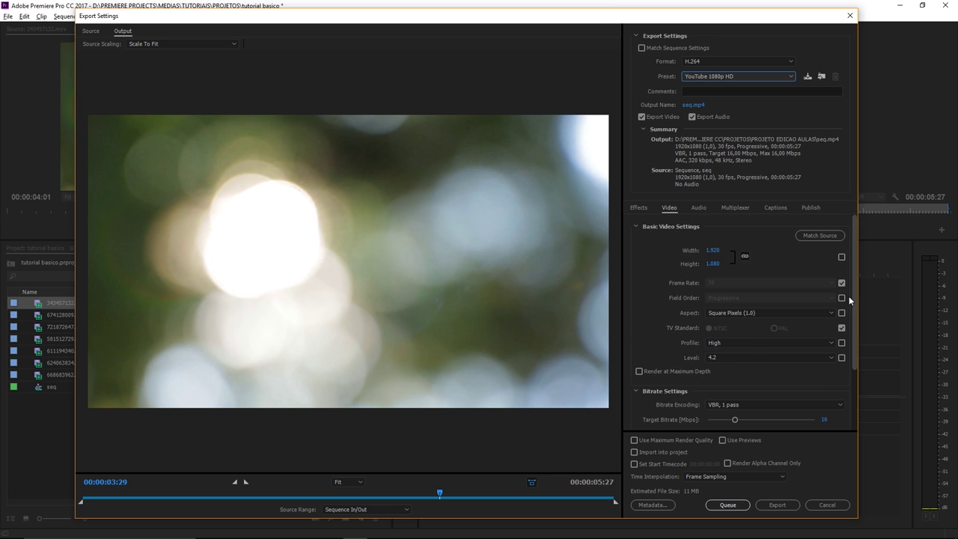
{"action": "left_click", "coordinate": [696, 207]}
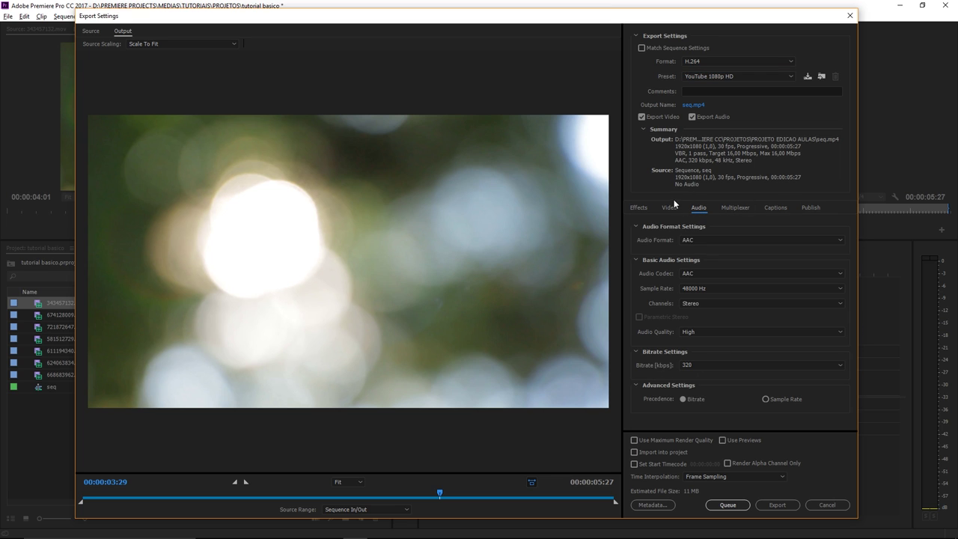
{"action": "left_click", "coordinate": [670, 207]}
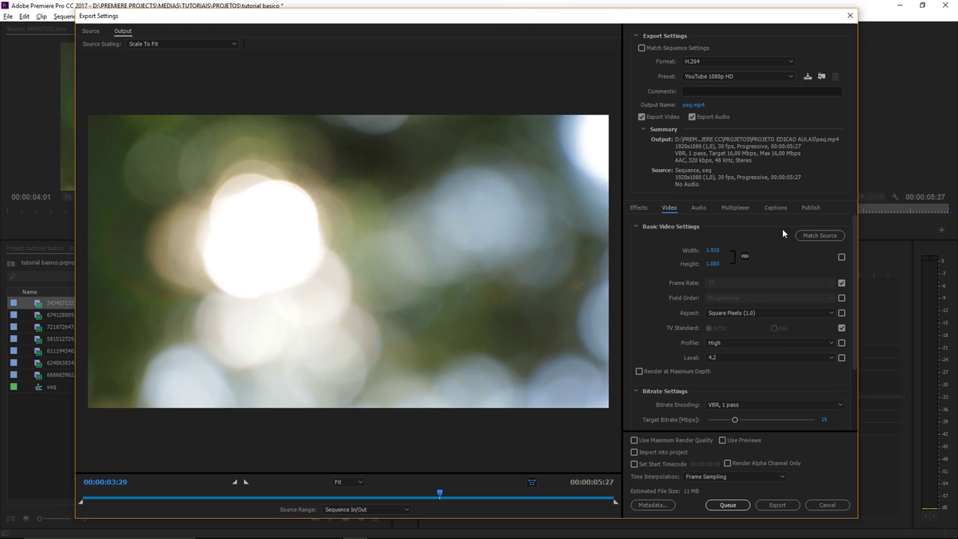
{"action": "left_click", "coordinate": [699, 209]}
{"action": "left_click", "coordinate": [673, 206]}
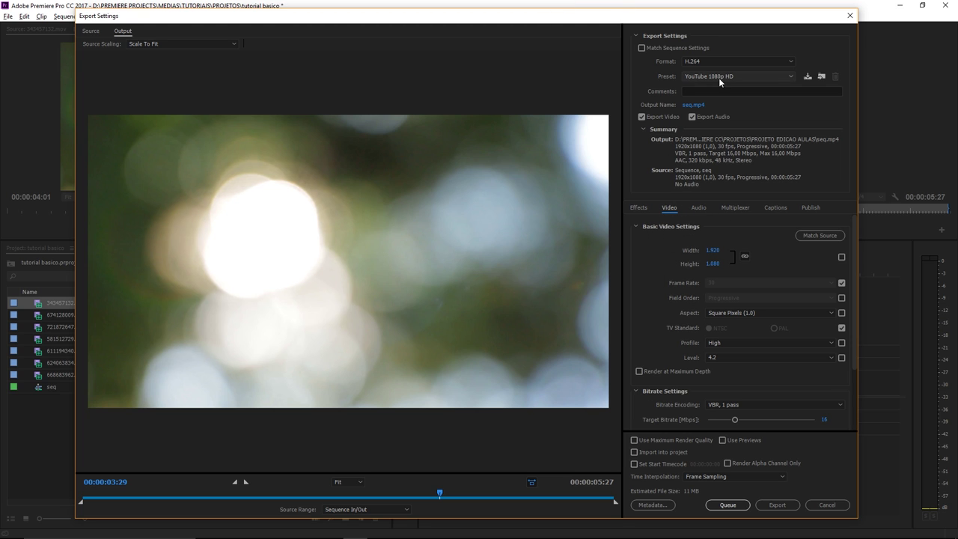
{"action": "left_click", "coordinate": [703, 61]}
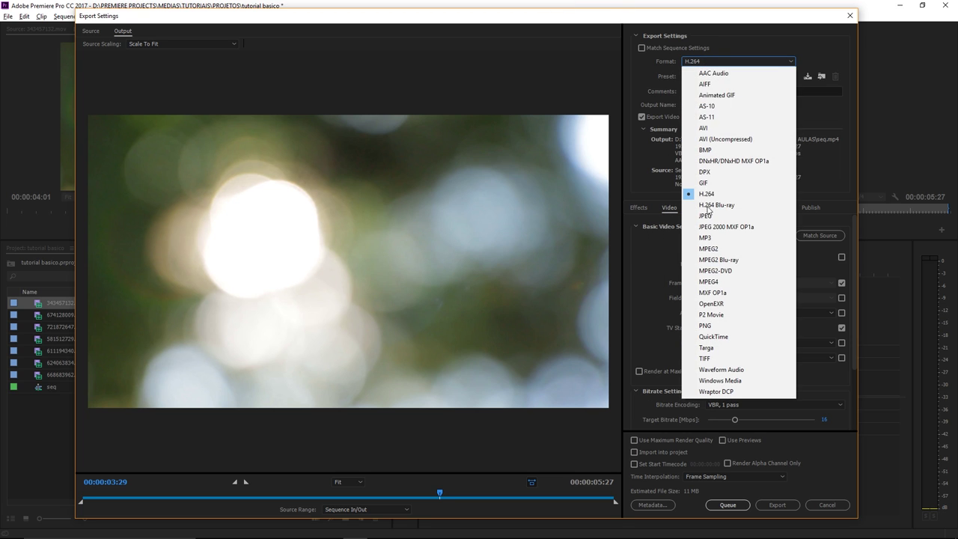
Switch the export format to QuickTime, keeping the DV25 NTSC video codec.
{"action": "left_click", "coordinate": [730, 337]}
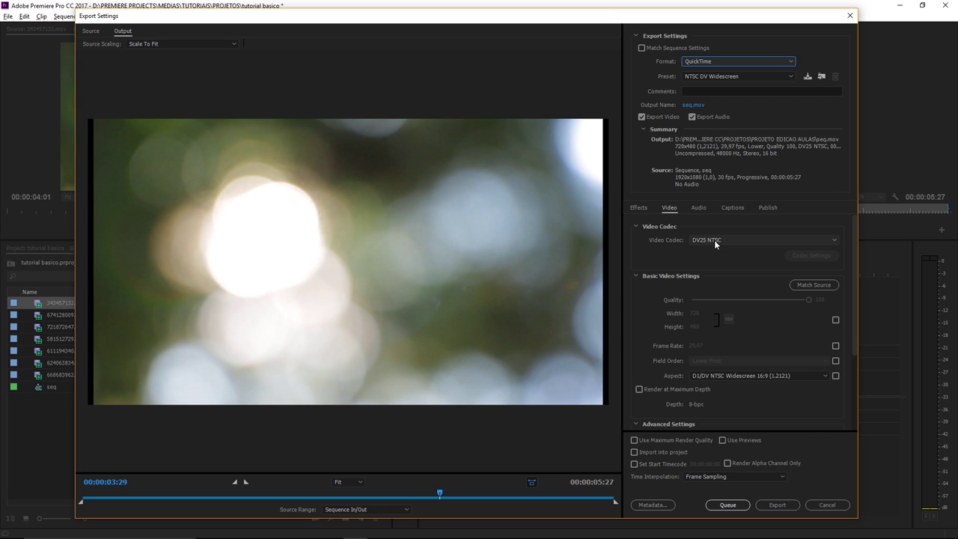
{"action": "left_click", "coordinate": [714, 240]}
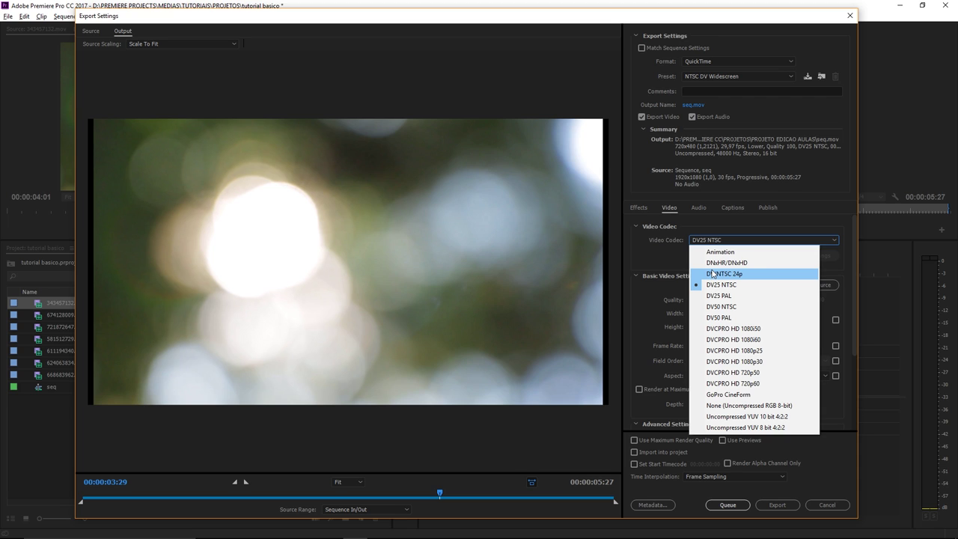
{"action": "left_click", "coordinate": [661, 245]}
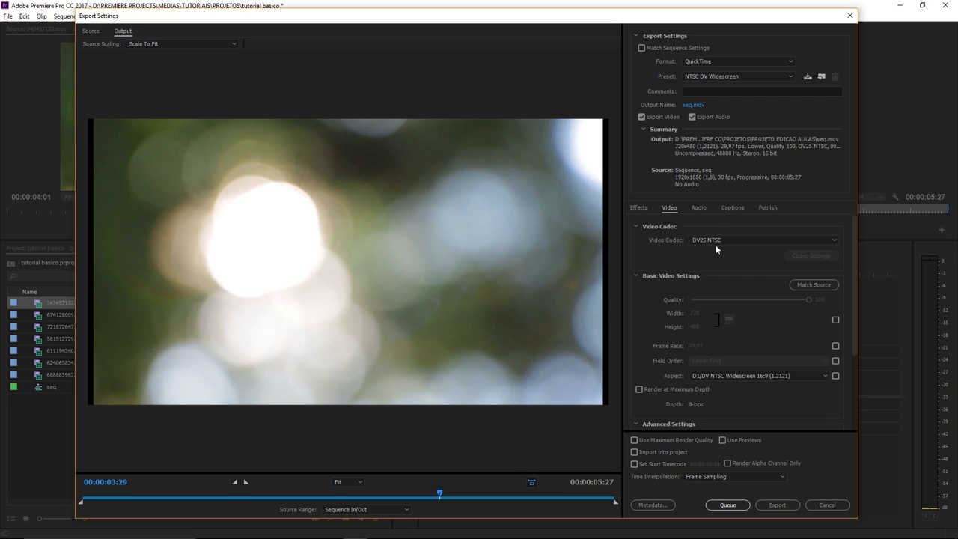
Switch the export format back to H.264, keeping the output name seq.mp4.
{"action": "left_click", "coordinate": [700, 61]}
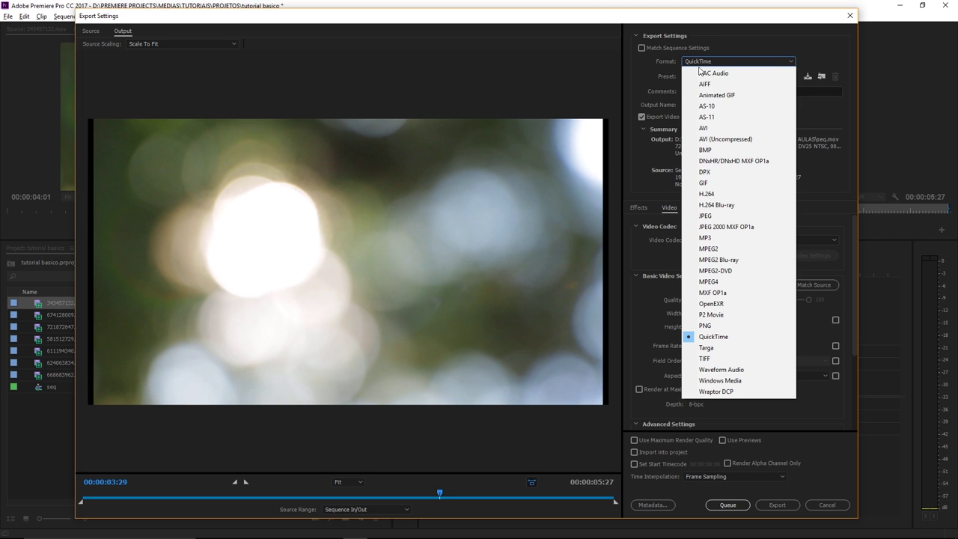
{"action": "left_click", "coordinate": [703, 194]}
{"action": "left_click", "coordinate": [697, 77]}
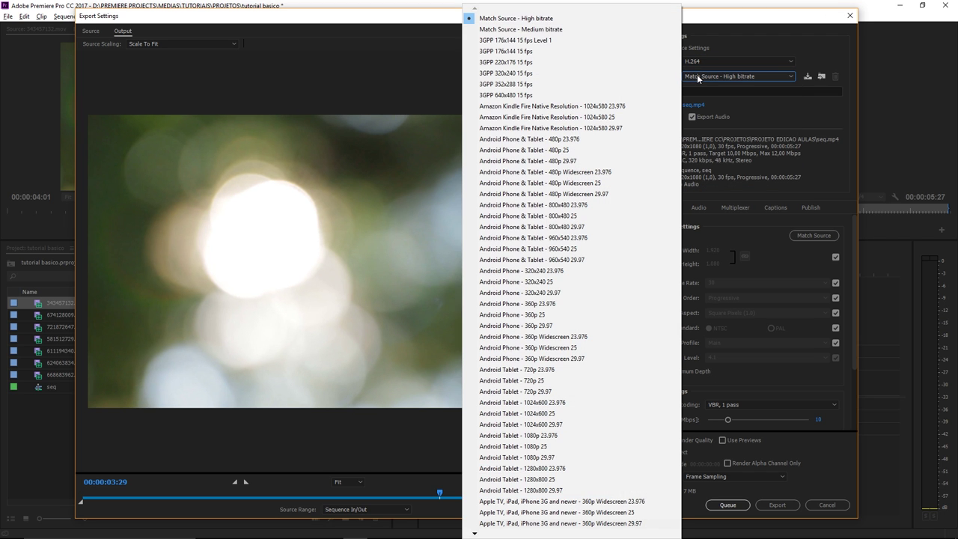
{"action": "left_click", "coordinate": [693, 104]}
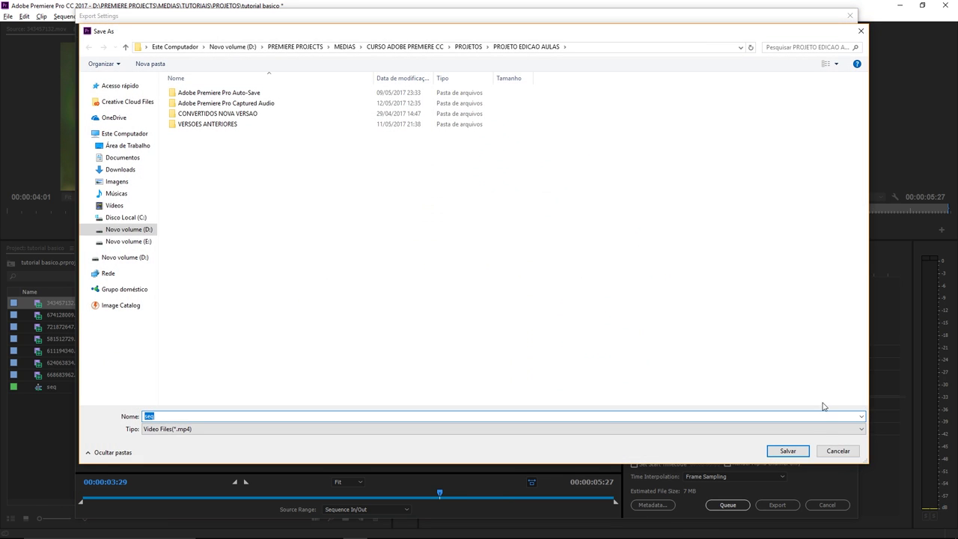
{"action": "left_click", "coordinate": [833, 451]}
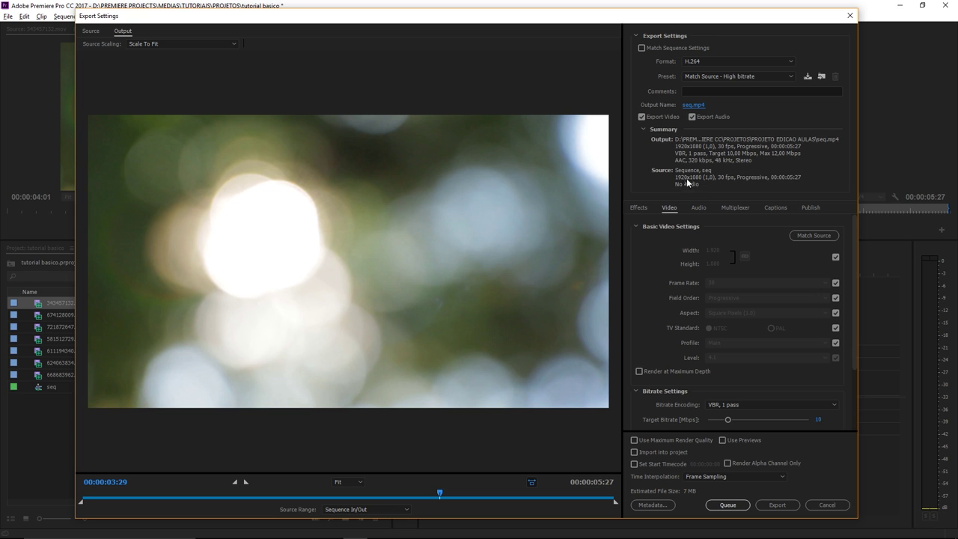
Select the YouTube 1080p HD preset and bring up the seq.mp4 save location.
{"action": "left_click", "coordinate": [730, 76]}
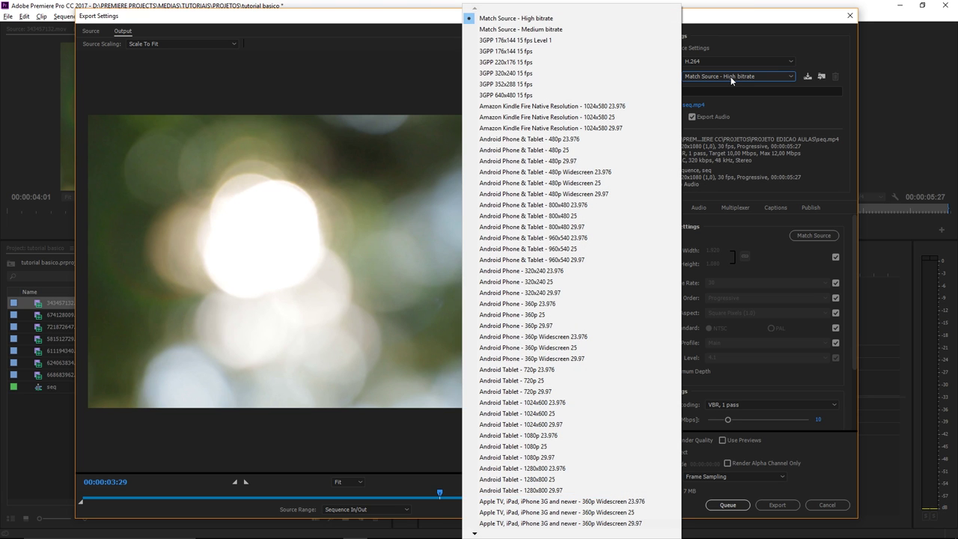
{"action": "scroll", "coordinate": [508, 517], "scroll_direction": "down", "scroll_amount": 15}
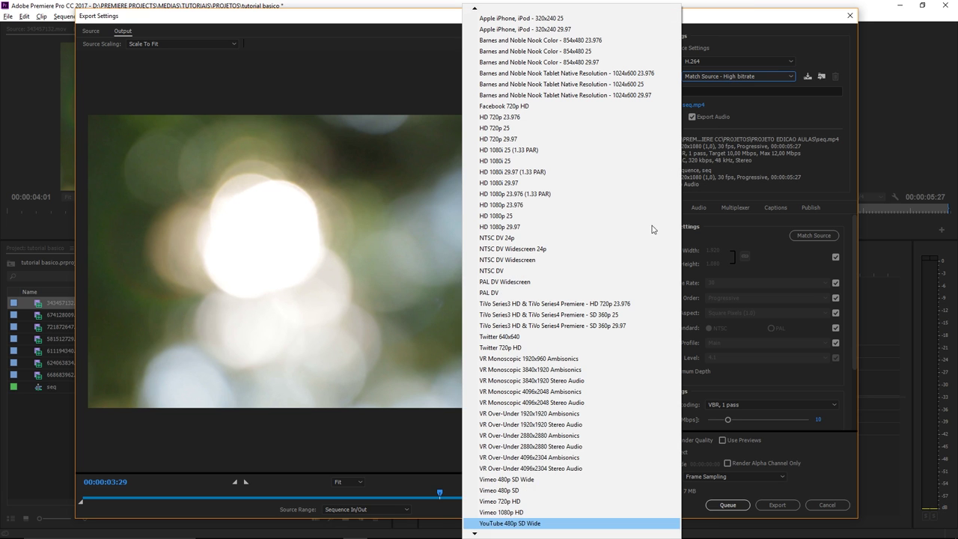
{"action": "left_click", "coordinate": [509, 513]}
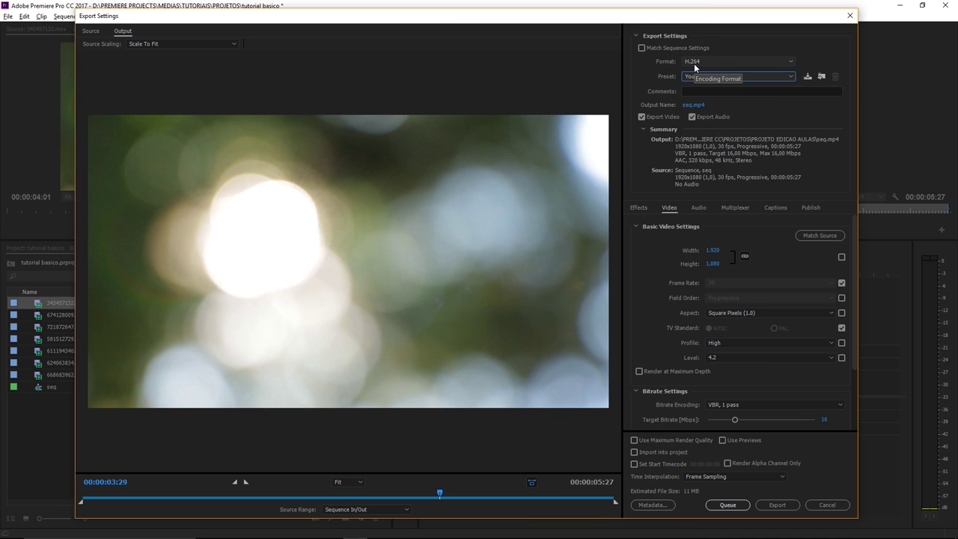
{"action": "left_click", "coordinate": [693, 106]}
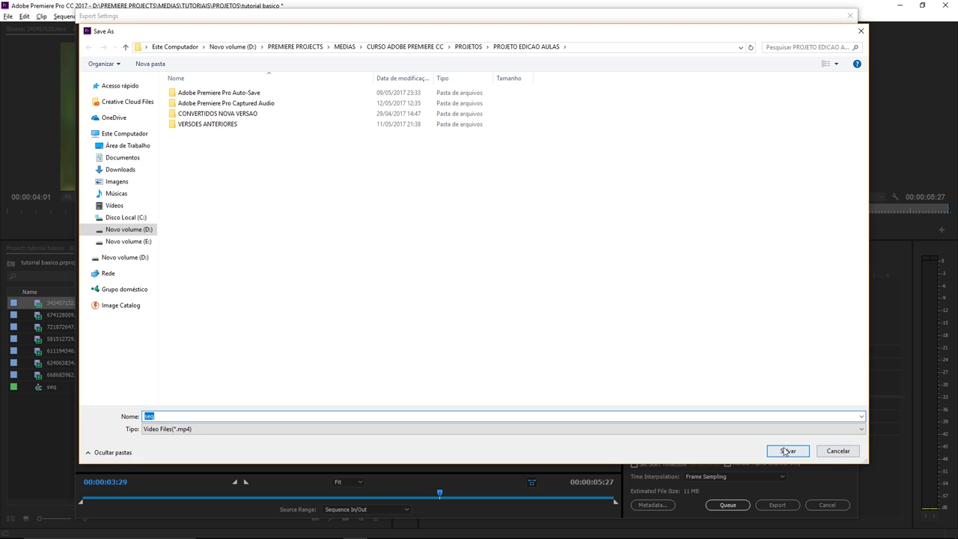
Keep seq.mp4 as the output and drag the in-point handle so Source Range becomes Custom.
{"action": "left_click", "coordinate": [837, 450]}
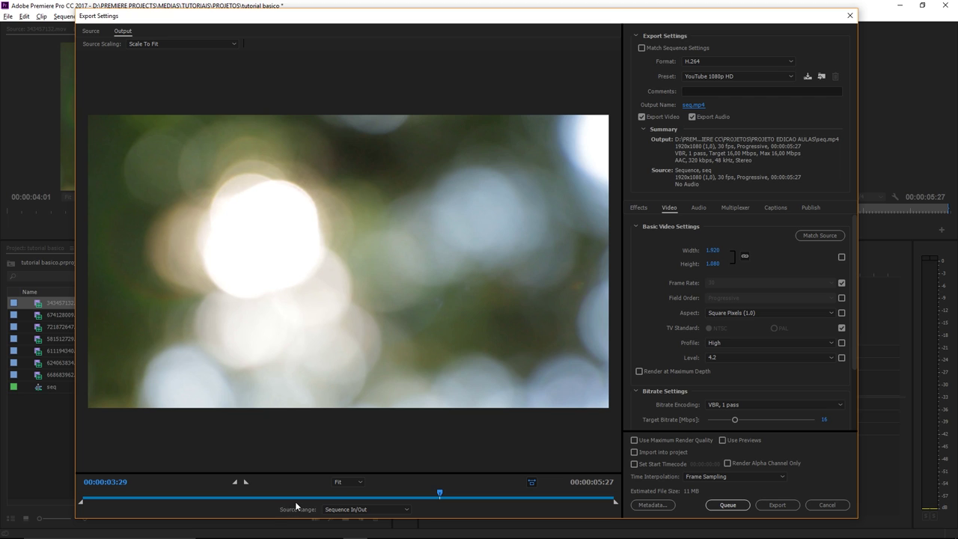
{"action": "left_click", "coordinate": [370, 511]}
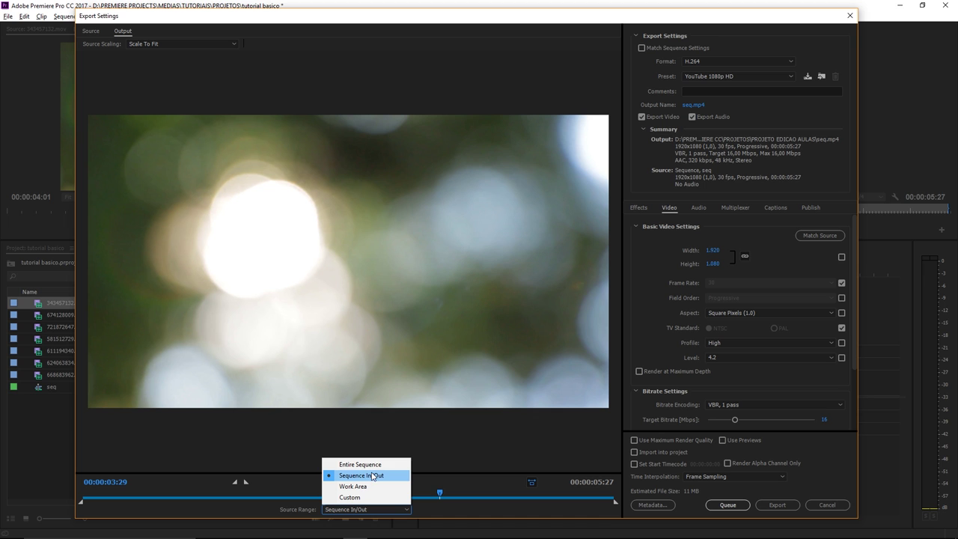
{"action": "left_click", "coordinate": [180, 511]}
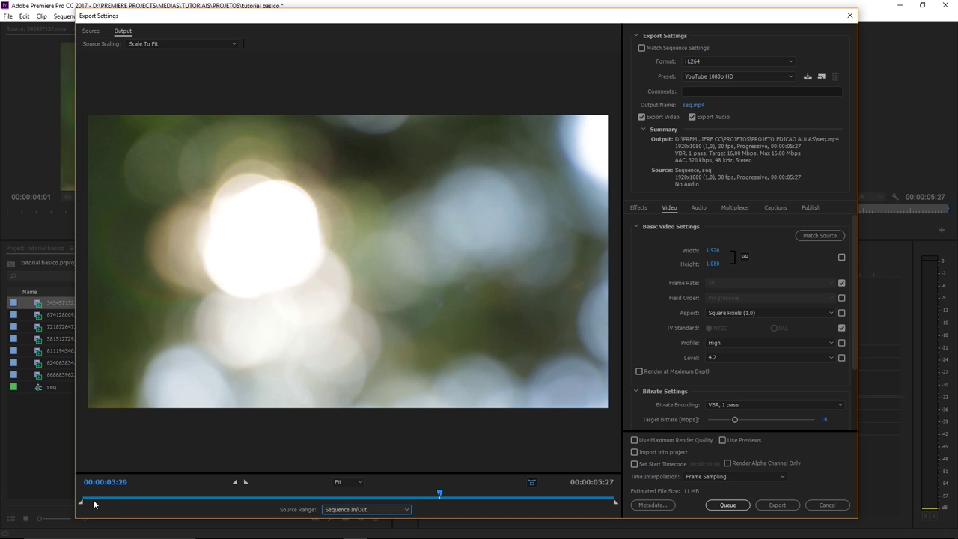
{"action": "mouse_move", "coordinate": [82, 502]}
{"action": "left_mouse_down"}
{"action": "mouse_move", "coordinate": [115, 502]}
{"action": "mouse_move", "coordinate": [80, 502]}
{"action": "left_mouse_up"}
{"action": "left_click_drag", "start_coordinate": [272, 497], "coordinate": [538, 497]}
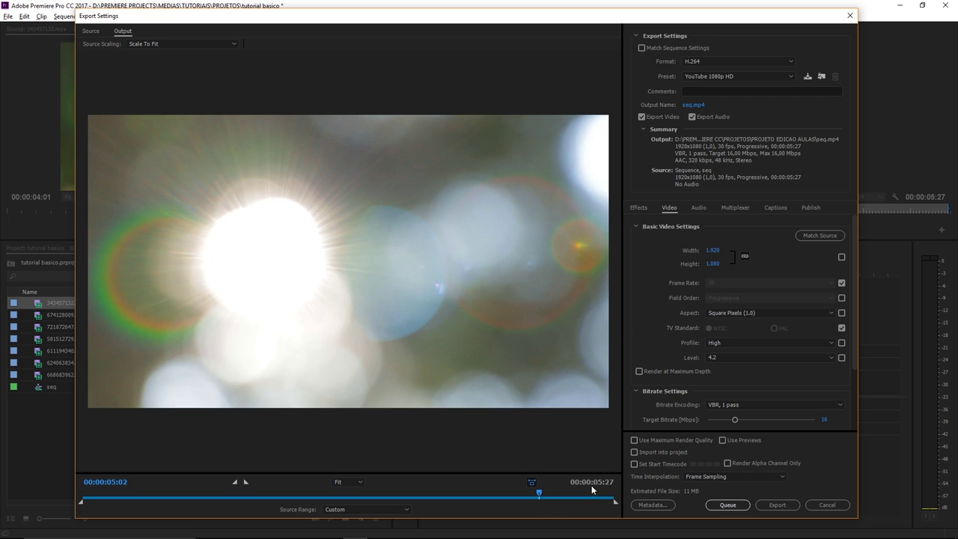